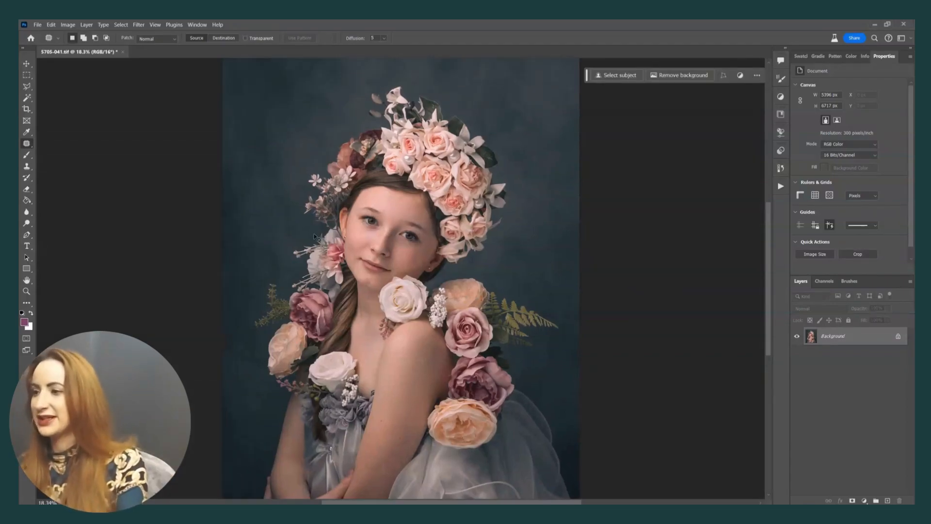
Step: Select the fingertips beside the elbow at the photo's lower left, remove them with an empty-prompt Generative Fill, and merge the result into the background
{"action": "key", "text": "ctrl+plus"}
{"action": "key", "text": "ctrl+plus"}
{"action": "key", "text": "ctrl+plus"}
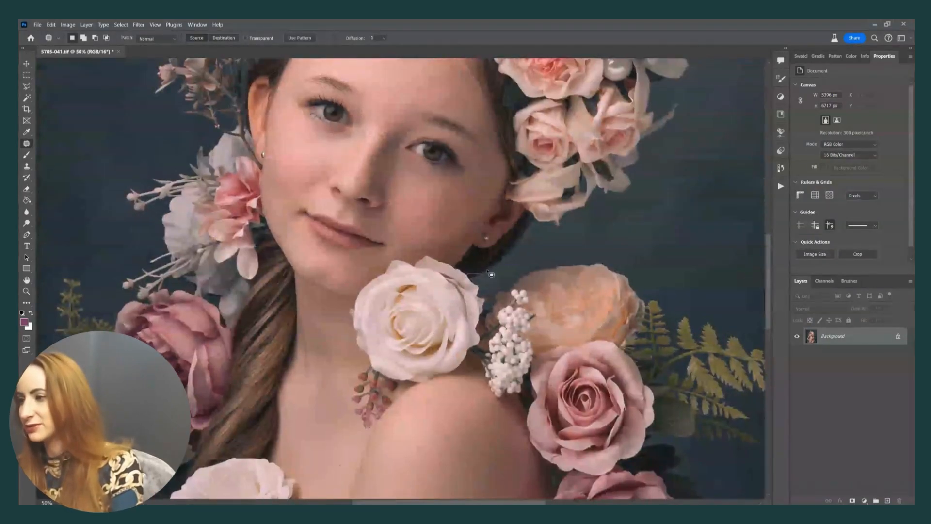
{"action": "scroll", "coordinate": [320, 223], "scroll_direction": "down", "scroll_amount": 5}
{"action": "scroll", "coordinate": [320, 223], "scroll_direction": "down", "scroll_amount": 5}
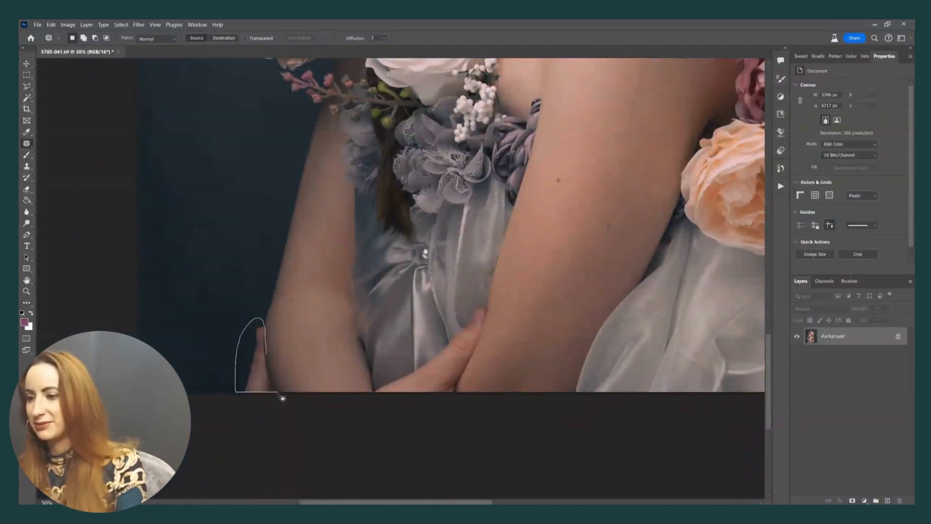
{"action": "left_click_drag", "start_coordinate": [283, 397], "coordinate": [278, 392]}
{"action": "left_click", "coordinate": [612, 77]}
{"action": "key", "text": "Return"}
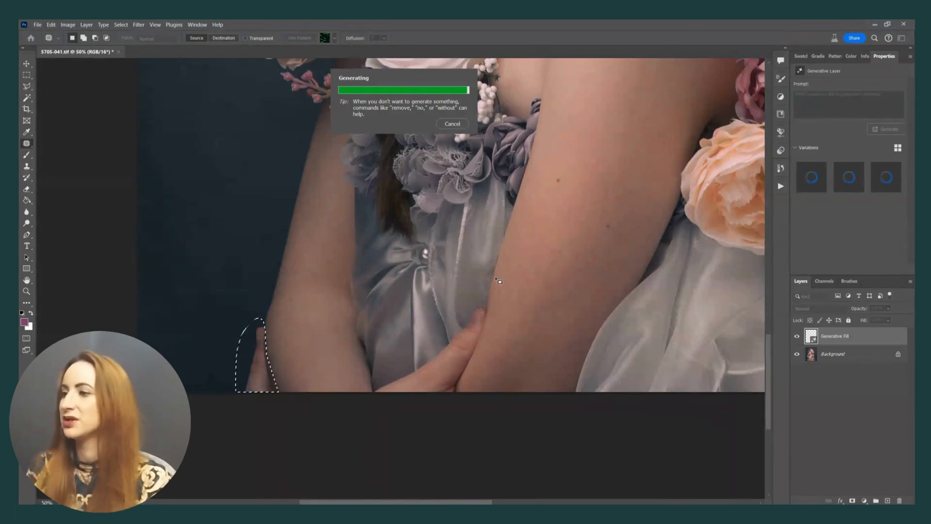
{"action": "key", "text": "ctrl+e"}
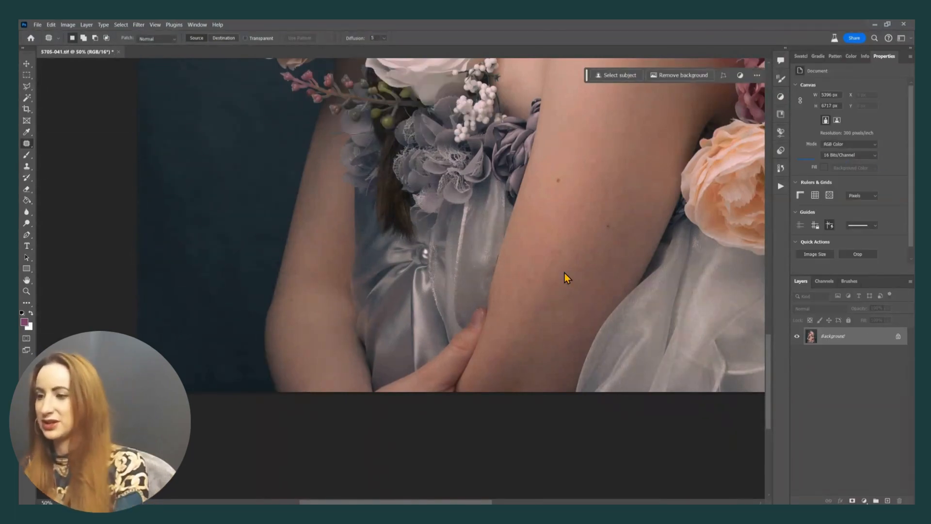
Step: Outline the hand between the two arms at the photo's lower edge and replace it using Generative Fill without a prompt
{"action": "left_click_drag", "start_coordinate": [235, 243], "coordinate": [262, 282]}
{"action": "key", "text": "ctrl+d"}
{"action": "mouse_move", "coordinate": [387, 375]}
{"action": "left_mouse_down"}
{"action": "mouse_move", "coordinate": [361, 403]}
{"action": "mouse_move", "coordinate": [426, 415]}
{"action": "mouse_move", "coordinate": [468, 405]}
{"action": "left_mouse_up"}
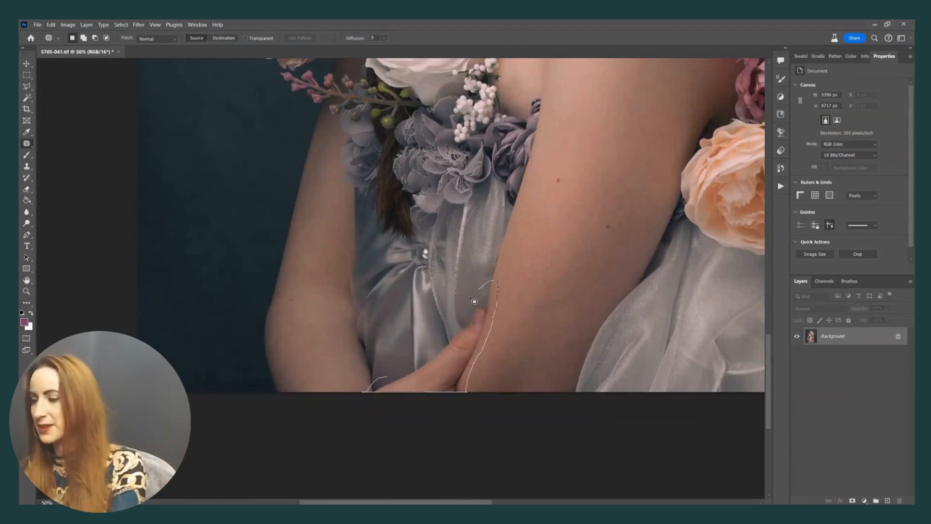
{"action": "left_click_drag", "start_coordinate": [474, 301], "coordinate": [459, 333]}
{"action": "left_click", "coordinate": [623, 80]}
{"action": "key", "text": "Return"}
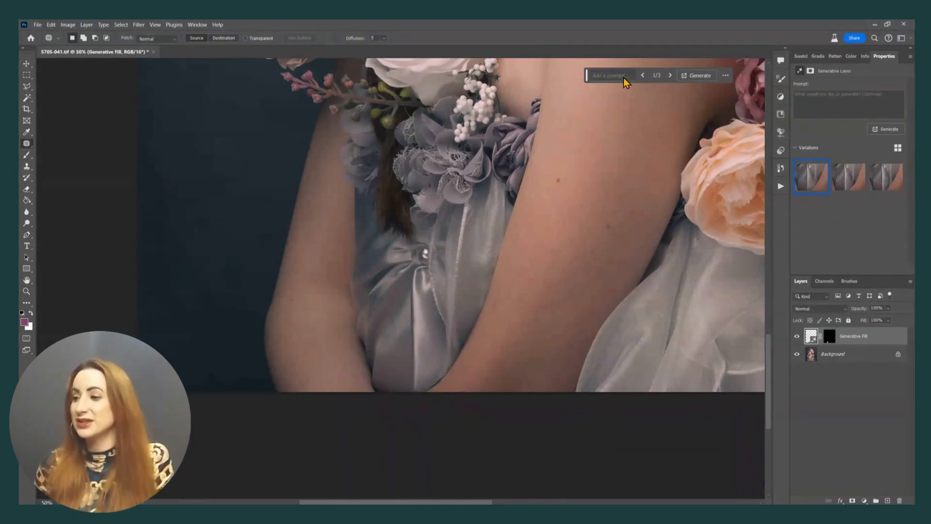
Step: Compare the generated variations for the hand area, choose the third one, and merge it into the background
{"action": "left_click", "coordinate": [842, 192]}
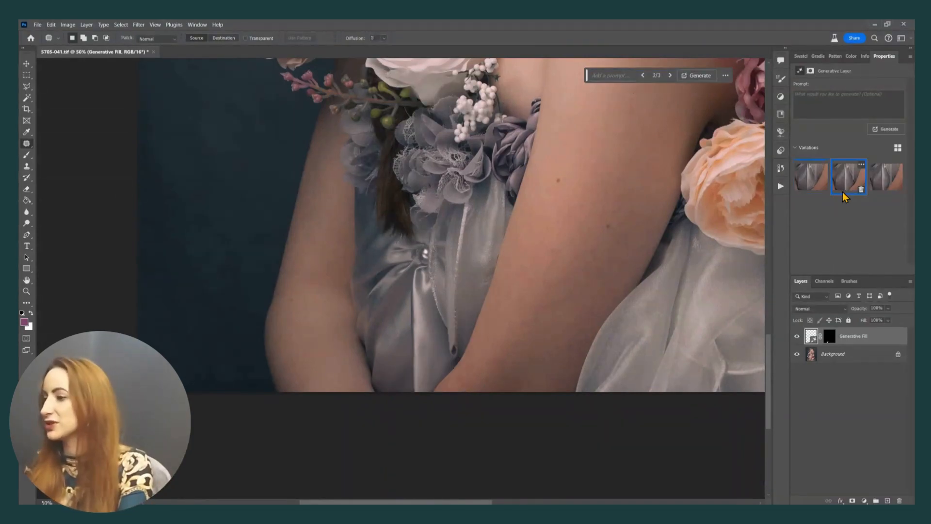
{"action": "left_click", "coordinate": [881, 181]}
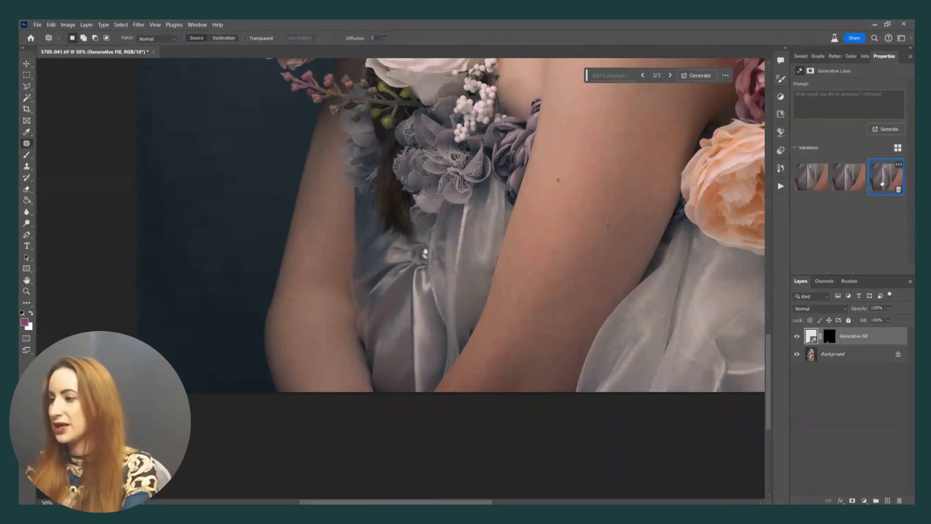
{"action": "left_click", "coordinate": [849, 183]}
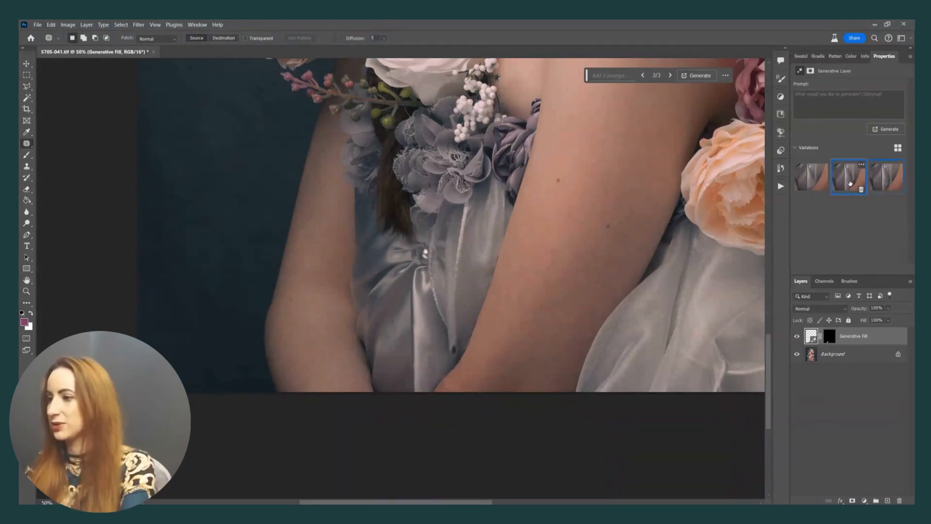
{"action": "left_click", "coordinate": [892, 182]}
{"action": "key", "text": "ctrl+e"}
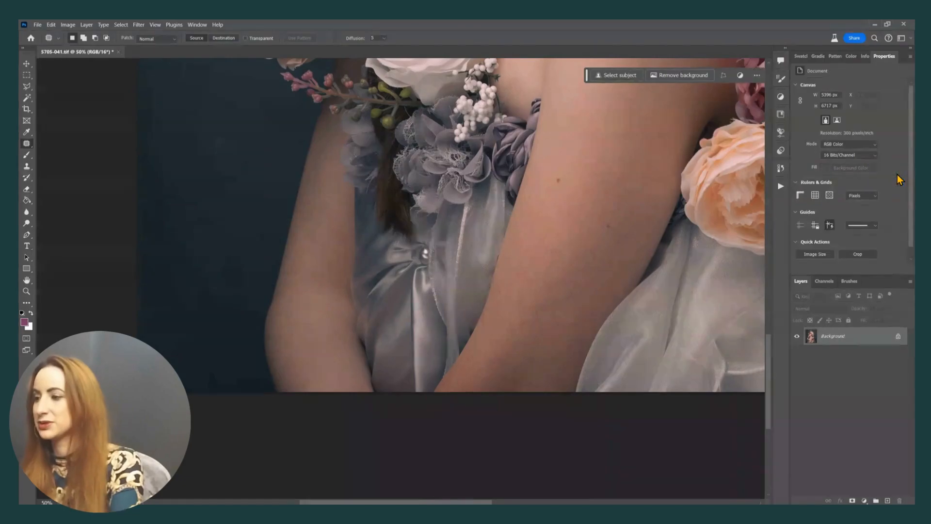
Step: Paint white on Group 1's layer mask over the forehead, cheeks and nearby facial skin, adjusting the brush size to each area
{"action": "key", "text": "ctrl+0"}
{"action": "scroll", "coordinate": [398, 236], "scroll_direction": "up", "scroll_amount": 3}
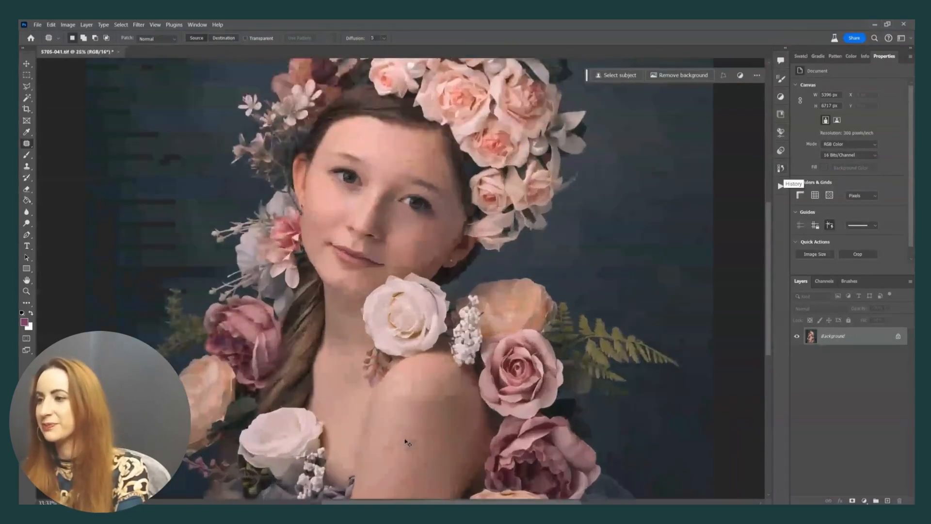
{"action": "scroll", "coordinate": [387, 296], "scroll_direction": "up", "scroll_amount": 1}
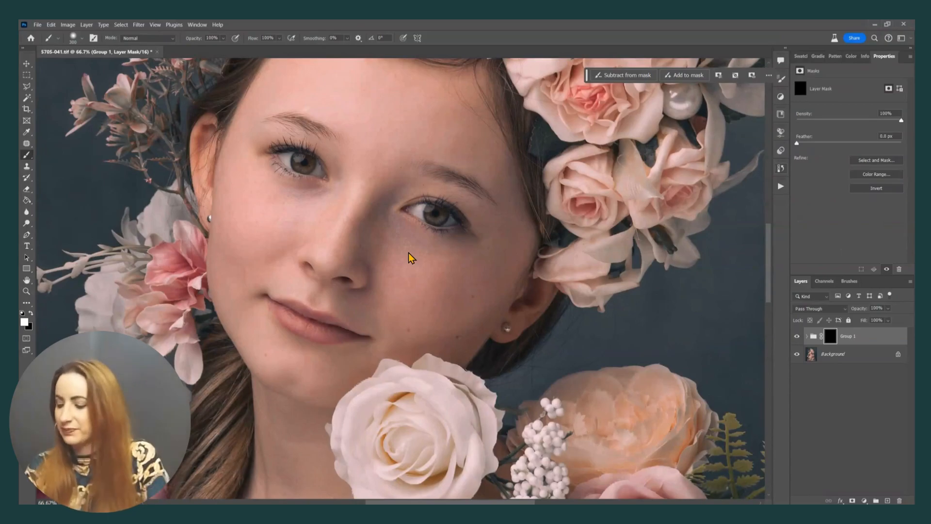
{"action": "key", "text": "bracketleft"}
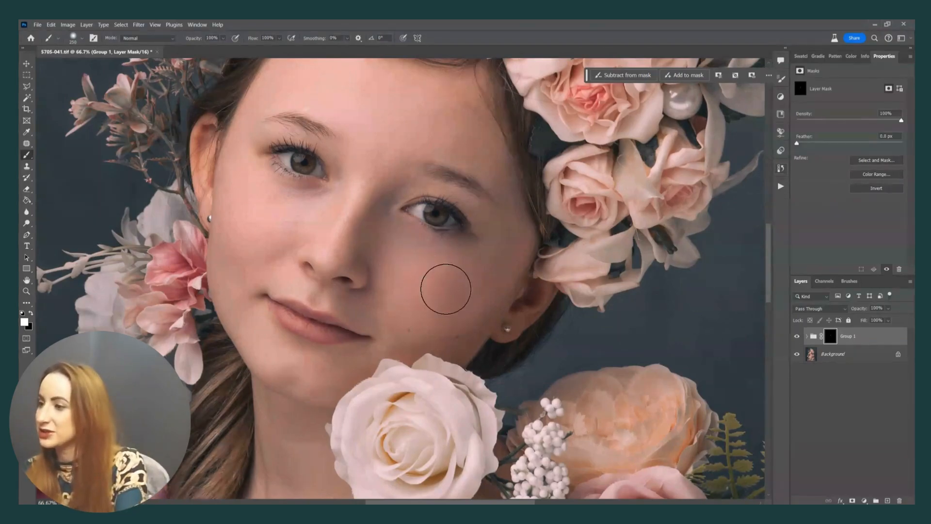
{"action": "key", "text": "bracketright"}
{"action": "mouse_move", "coordinate": [478, 139]}
{"action": "left_mouse_down"}
{"action": "mouse_move", "coordinate": [445, 100]}
{"action": "mouse_move", "coordinate": [332, 71]}
{"action": "mouse_move", "coordinate": [271, 89]}
{"action": "left_mouse_up"}
{"action": "key", "text": "bracketleft"}
{"action": "mouse_move", "coordinate": [255, 188]}
{"action": "left_mouse_down"}
{"action": "mouse_move", "coordinate": [300, 210]}
{"action": "mouse_move", "coordinate": [286, 224]}
{"action": "left_mouse_up"}
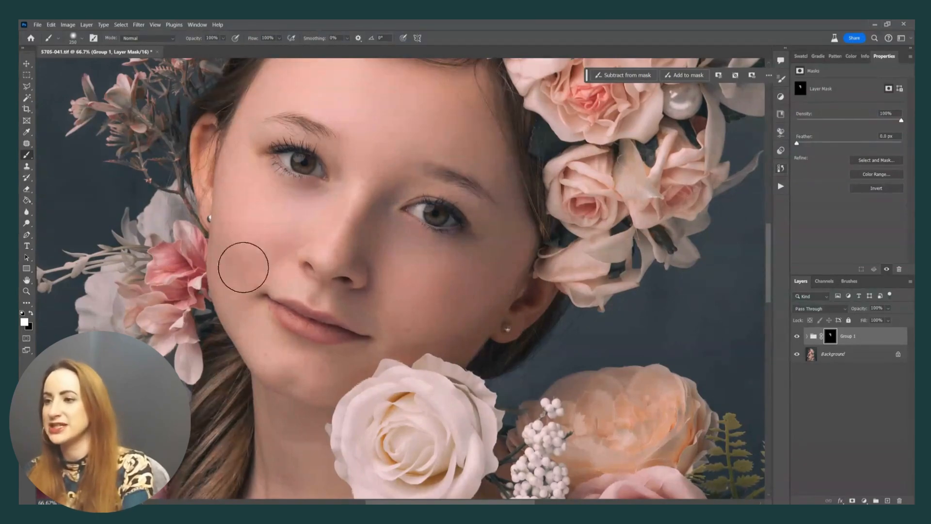
{"action": "key", "text": "bracketleft"}
{"action": "key", "text": "bracketleft"}
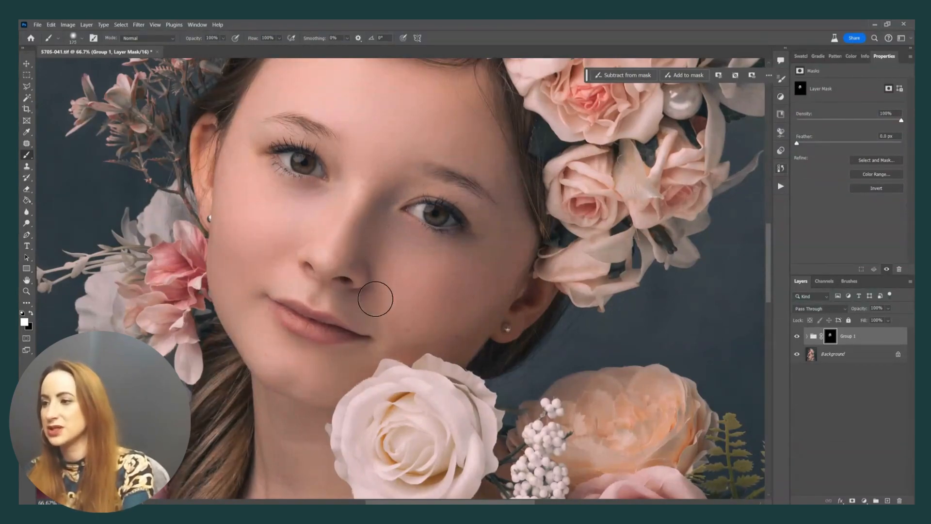
Step: Paint white on Group 1's mask over the chin, neck, chest, shoulder and front arm, enlarging the brush for the broader skin areas
{"action": "scroll", "coordinate": [284, 277], "scroll_direction": "down", "scroll_amount": 5}
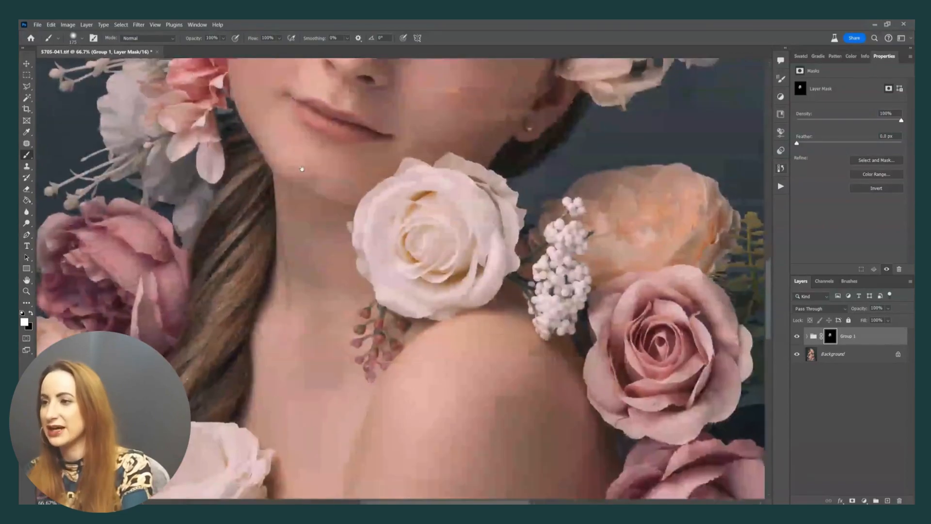
{"action": "key", "text": "bracketright"}
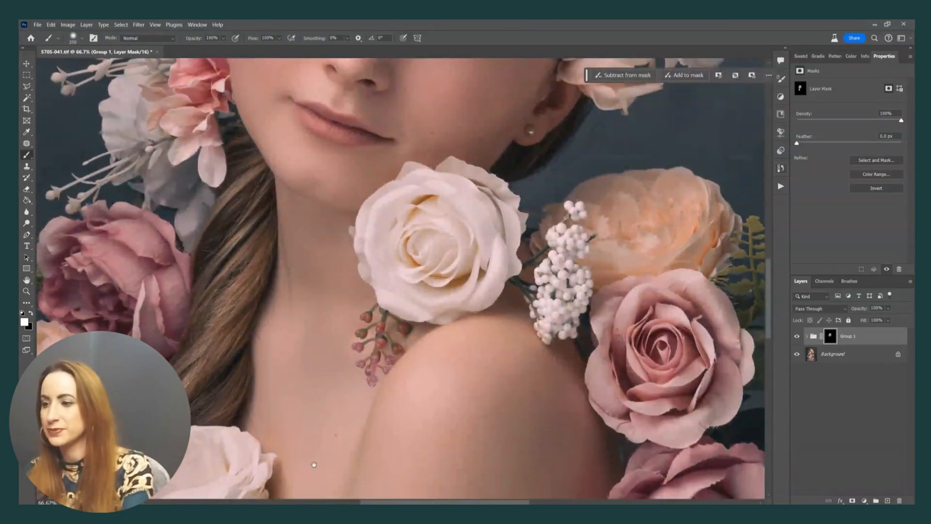
{"action": "scroll", "coordinate": [300, 446], "scroll_direction": "down", "scroll_amount": 5}
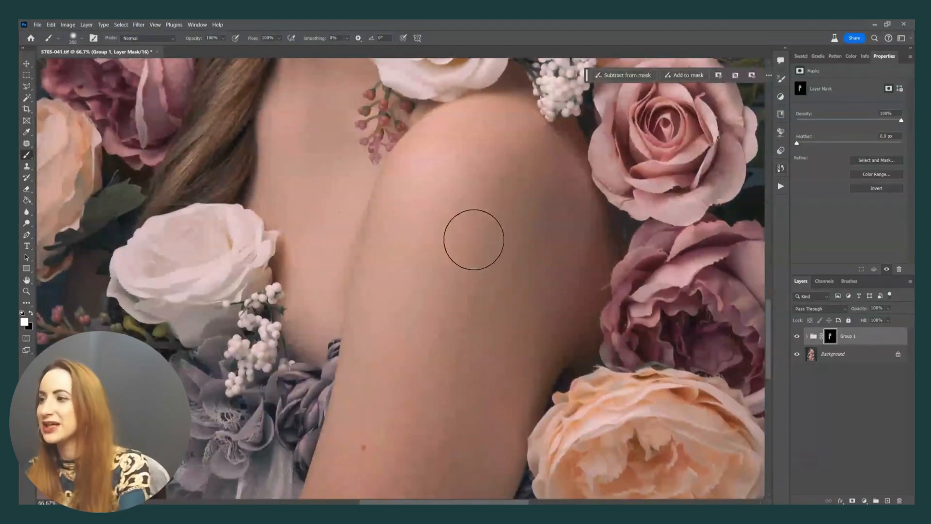
{"action": "key", "text": "bracketright"}
{"action": "key", "text": "bracketright"}
{"action": "scroll", "coordinate": [458, 202], "scroll_direction": "down", "scroll_amount": 5}
{"action": "key", "text": "bracketright"}
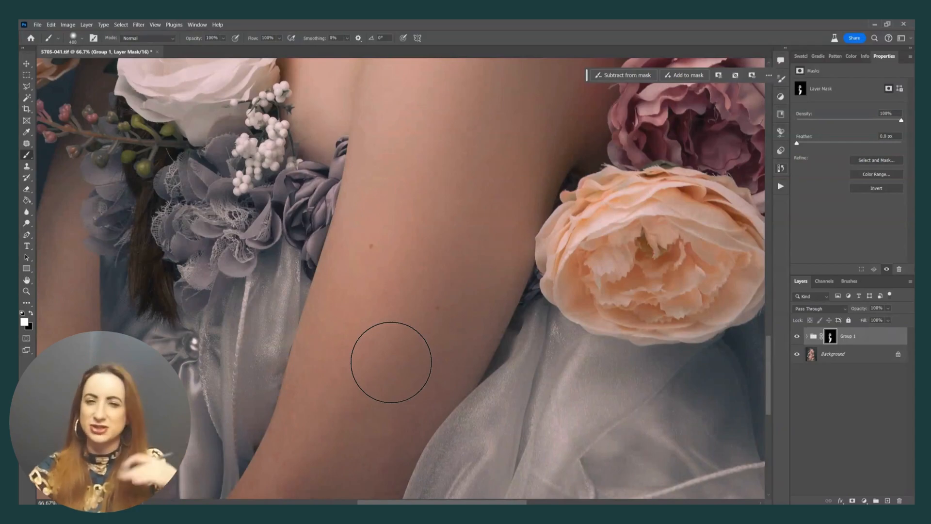
Step: Paint the far forearm and elbow into Group 1's mask with white, reducing the brush to fit inside the arm
{"action": "left_click_drag", "start_coordinate": [391, 362], "coordinate": [394, 272]}
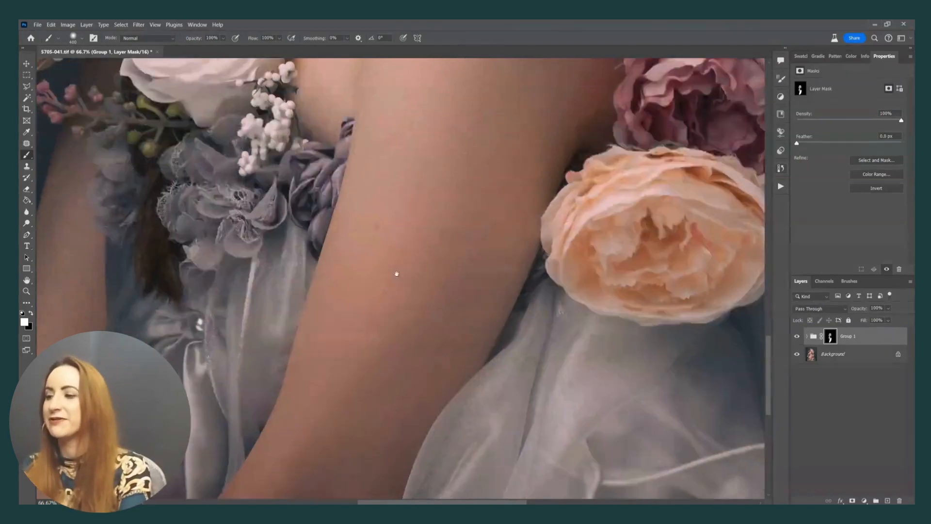
{"action": "left_click_drag", "start_coordinate": [225, 239], "coordinate": [245, 287]}
{"action": "key", "text": "bracketleft"}
{"action": "key", "text": "bracketleft"}
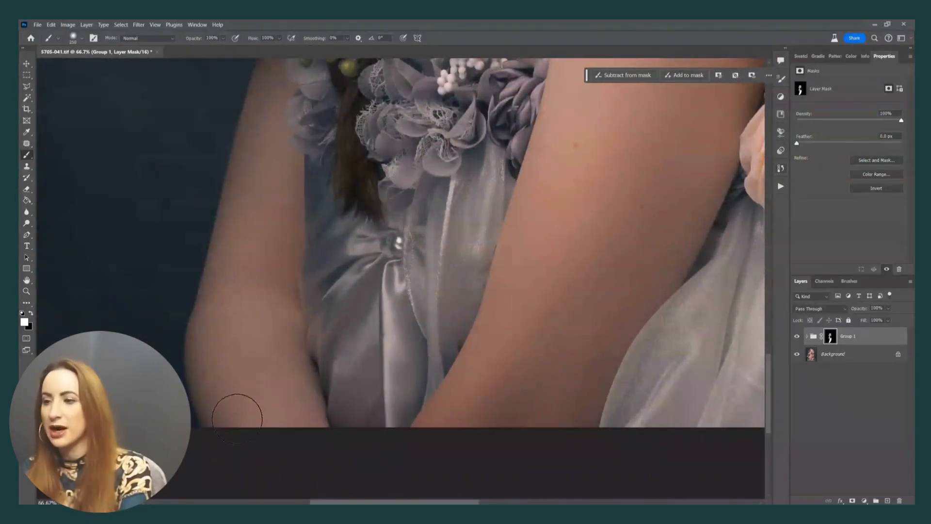
{"action": "key", "text": "ctrl+0"}
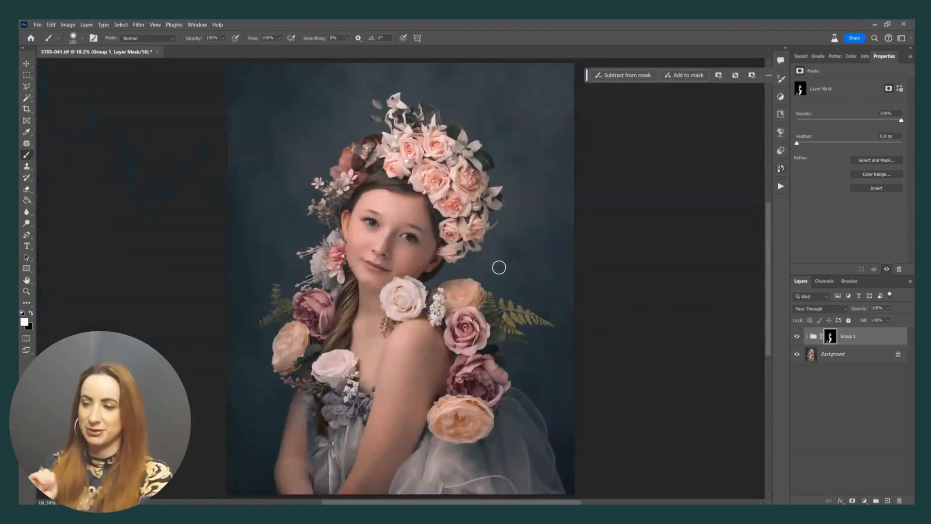
Step: Expand Group 1 to access its component layers and select the group itself instead of its mask
{"action": "key", "text": "ctrl+plus"}
{"action": "key", "text": "ctrl+plus"}
{"action": "key", "text": "ctrl+plus"}
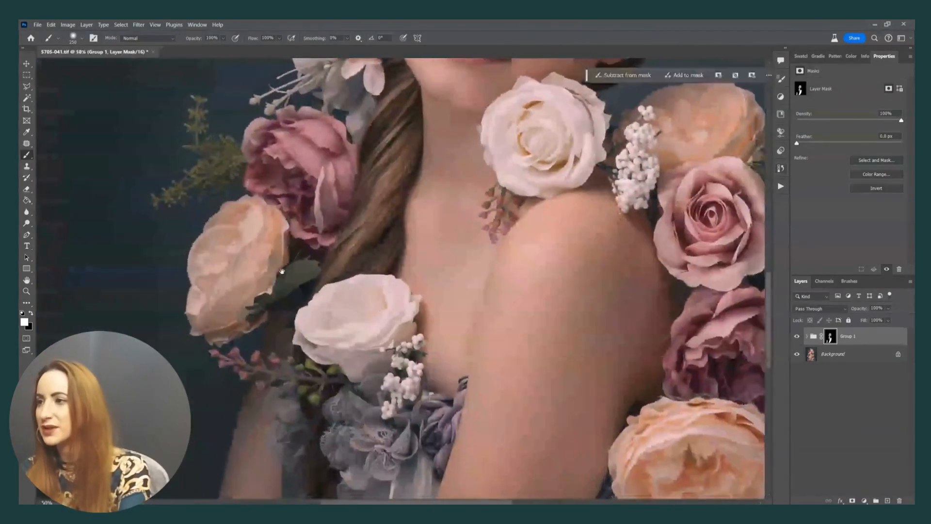
{"action": "scroll", "coordinate": [282, 271], "scroll_direction": "down", "scroll_amount": 2}
{"action": "left_click", "coordinate": [806, 336]}
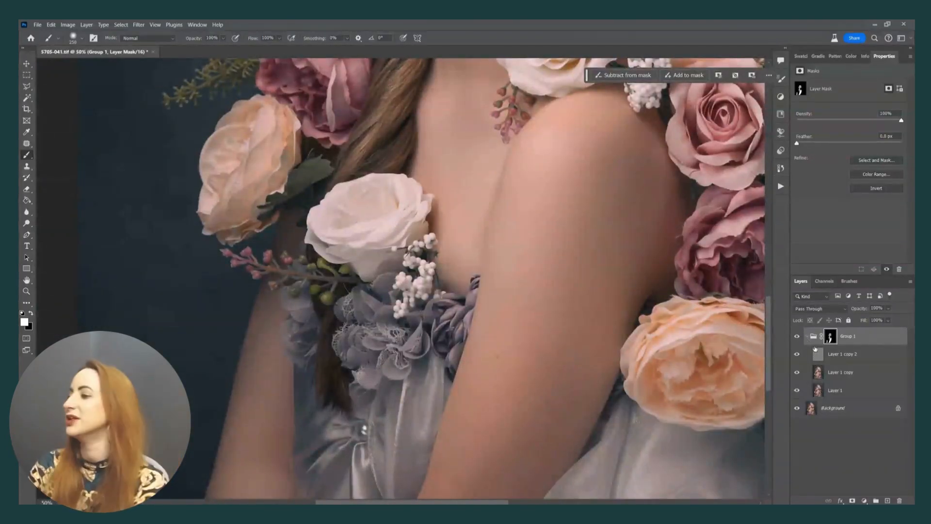
{"action": "left_click", "coordinate": [807, 339]}
{"action": "left_click_drag", "start_coordinate": [204, 425], "coordinate": [243, 241]}
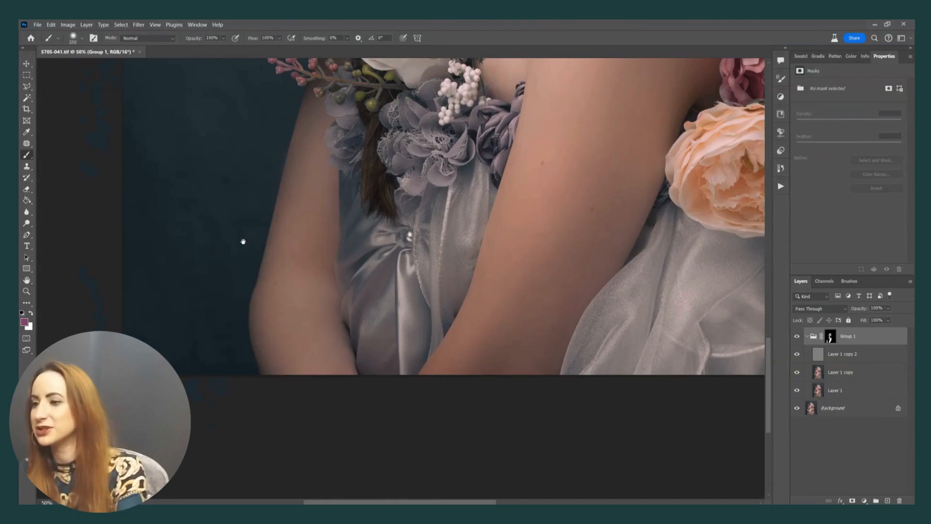
Step: Try to patch the skin on the far forearm with the Patch tool, on Layer 1 copy 2 and on Layer 1 copy
{"action": "key", "text": "e"}
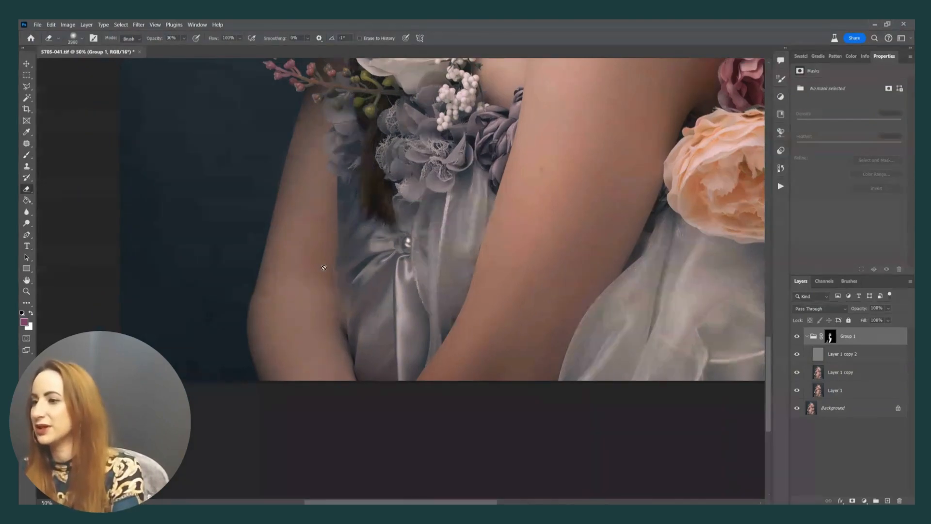
{"action": "left_click", "coordinate": [841, 408]}
{"action": "key", "text": "j"}
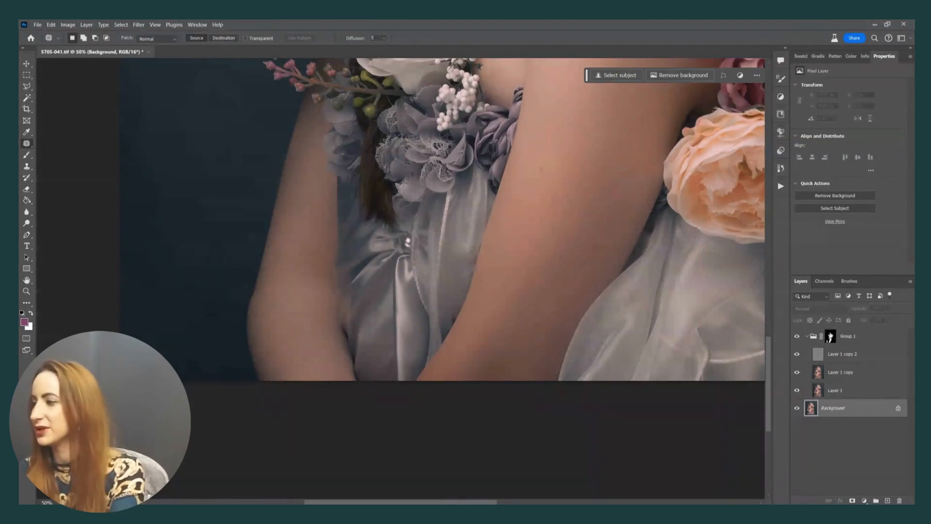
{"action": "left_click", "coordinate": [829, 339]}
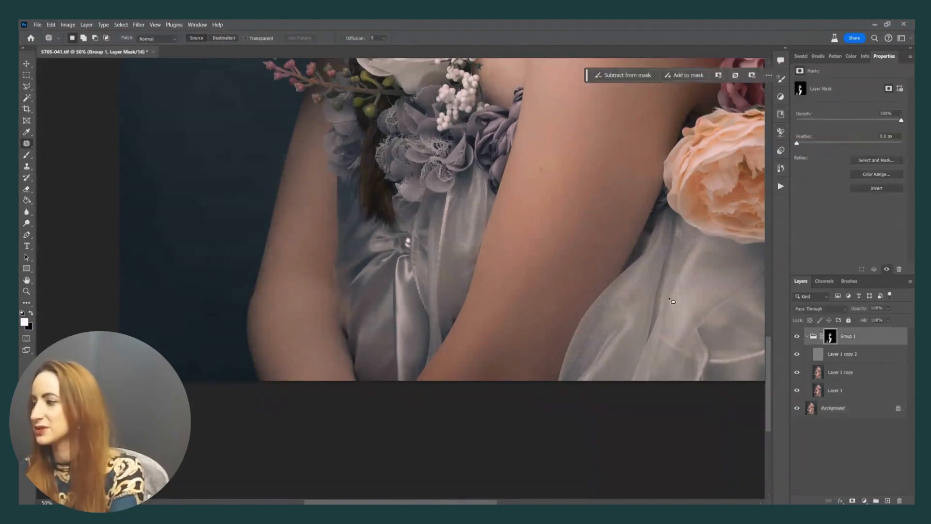
{"action": "left_click", "coordinate": [829, 373]}
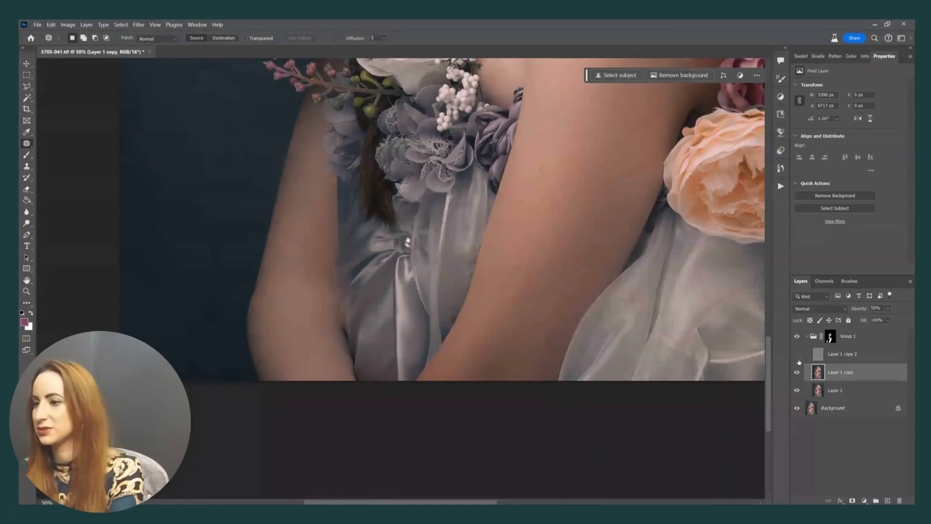
{"action": "left_click", "coordinate": [846, 359]}
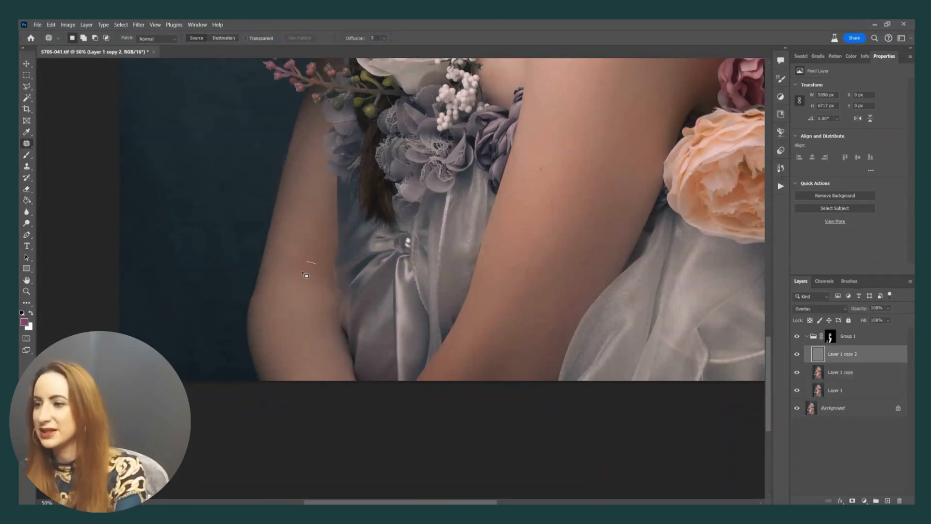
{"action": "left_click", "coordinate": [819, 372]}
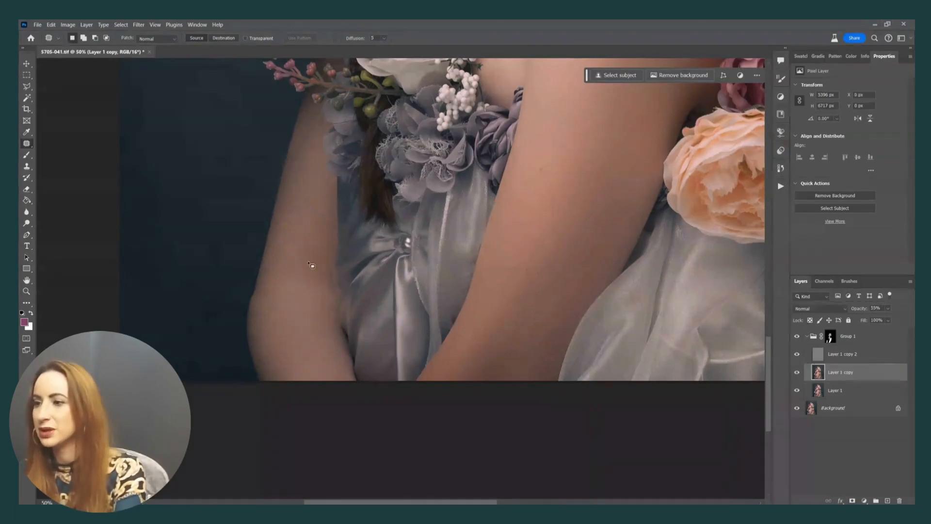
Step: Reactivate Group 1's layer mask with the Brush tool and review the smoothed skin across the whole portrait
{"action": "left_click", "coordinate": [829, 337]}
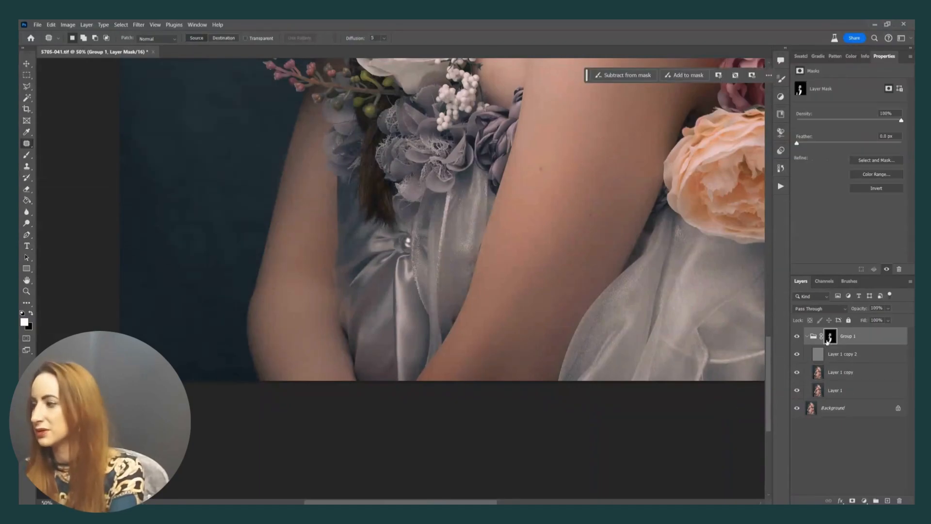
{"action": "key", "text": "b"}
{"action": "mouse_move", "coordinate": [421, 363]}
{"action": "left_mouse_down"}
{"action": "mouse_move", "coordinate": [388, 427]}
{"action": "mouse_move", "coordinate": [349, 387]}
{"action": "left_mouse_up"}
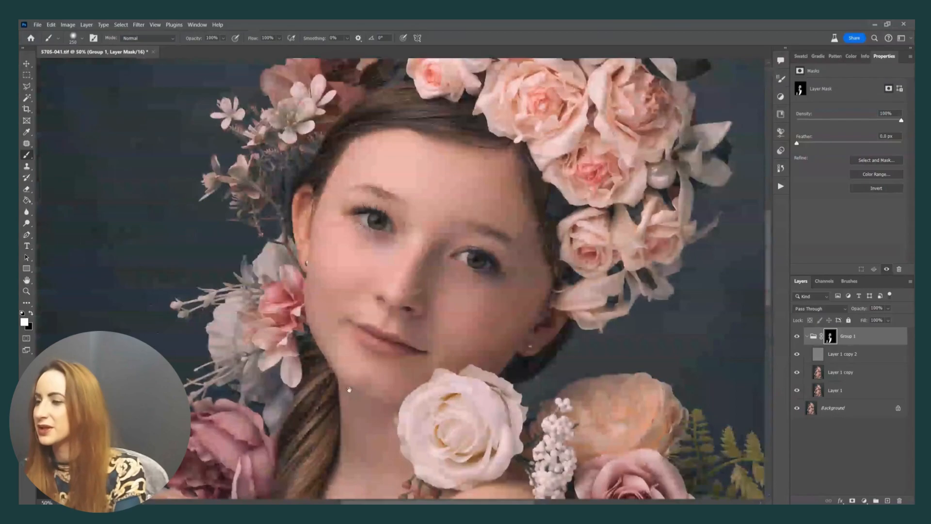
{"action": "key", "text": "ctrl+0"}
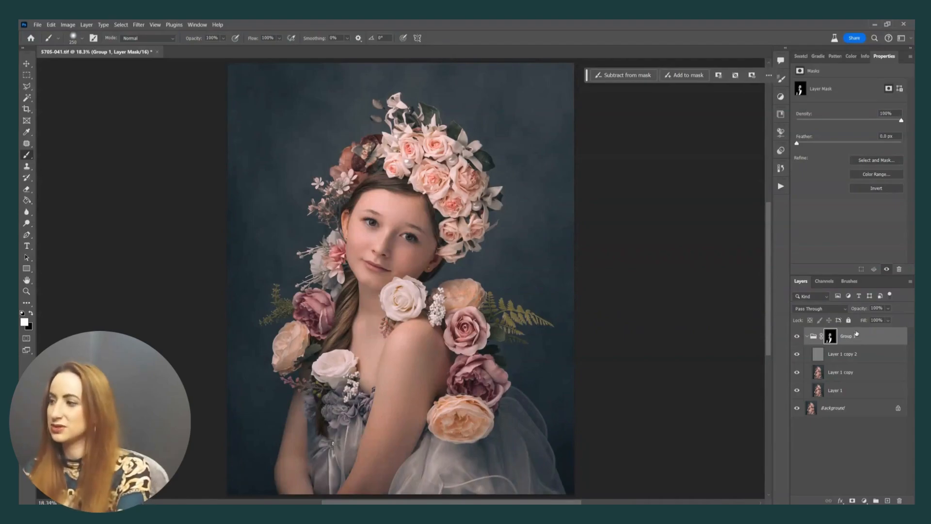
Step: Create a new Layer 2 in Soft Light mode, filled with the 50% gray neutral color
{"action": "key", "text": "ctrl+shift+n"}
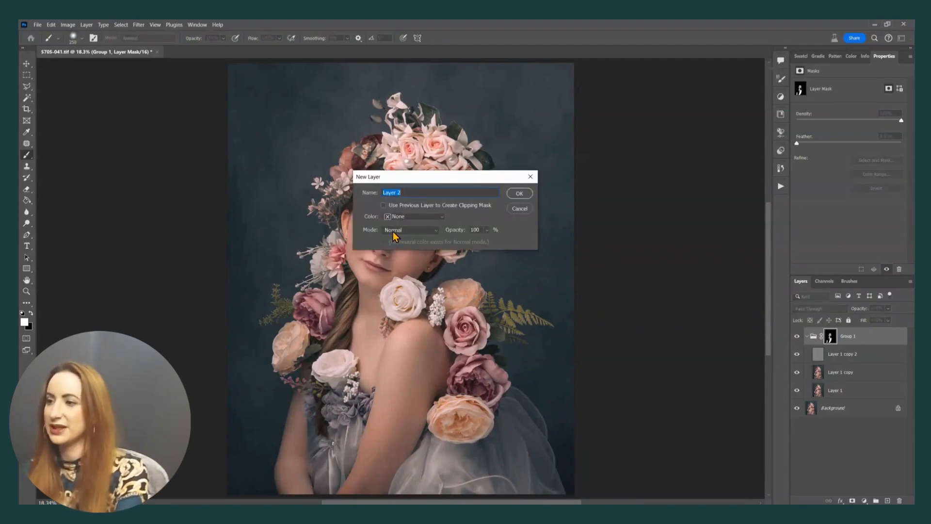
{"action": "left_click", "coordinate": [394, 230]}
{"action": "left_click", "coordinate": [414, 357]}
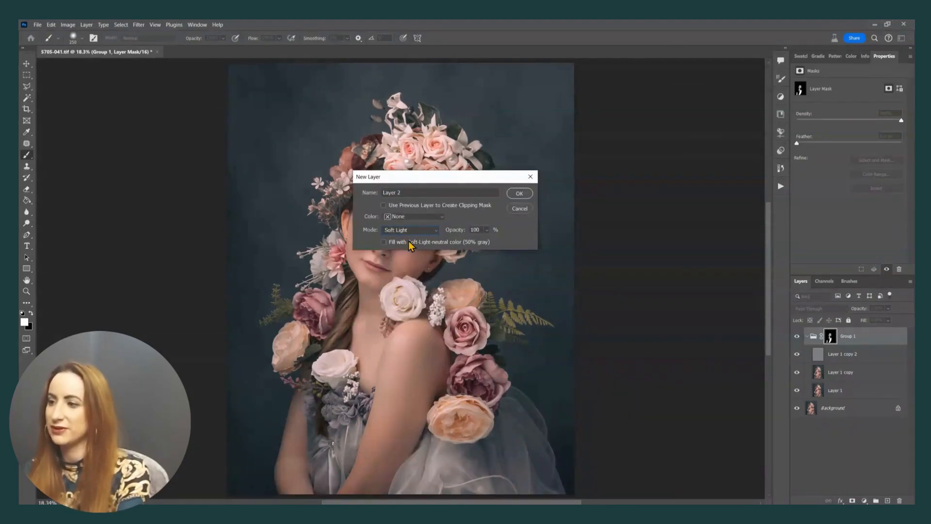
{"action": "key", "text": "Return"}
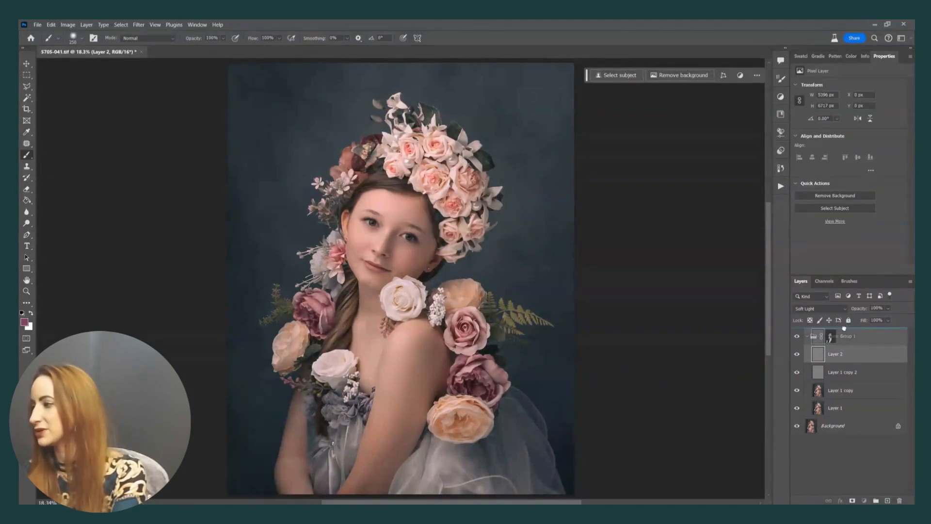
Step: Move Layer 2 out of Group 1 to the top of the layer stack and collapse the group
{"action": "left_click", "coordinate": [807, 338]}
{"action": "left_click", "coordinate": [808, 338]}
{"action": "left_click_drag", "start_coordinate": [835, 354], "coordinate": [838, 424]}
{"action": "left_click_drag", "start_coordinate": [829, 409], "coordinate": [817, 338]}
{"action": "left_click", "coordinate": [807, 354]}
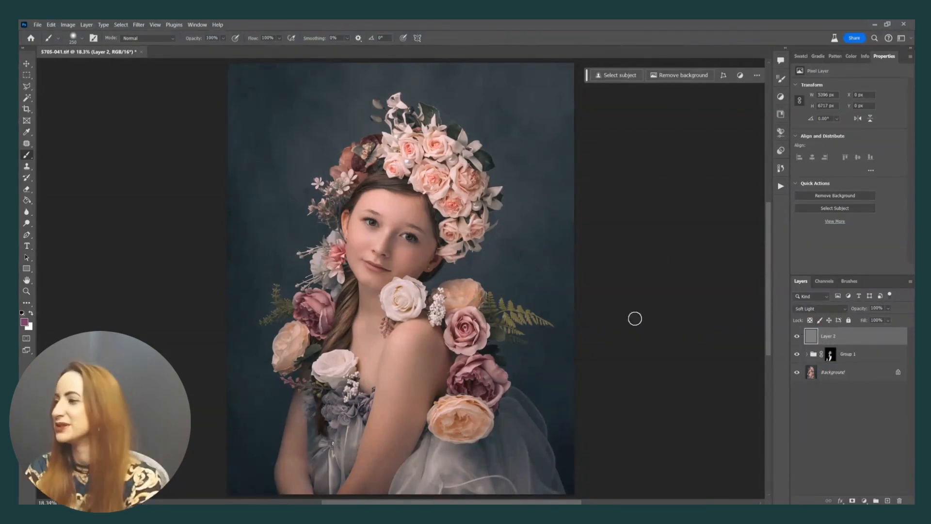
Step: Dodge the face highlights on Layer 2 at 20% midtone exposure, covering cheeks, temple, forehead and chin with a progressively smaller brush
{"action": "key", "text": "o"}
{"action": "scroll", "coordinate": [374, 209], "scroll_direction": "up", "scroll_amount": 3}
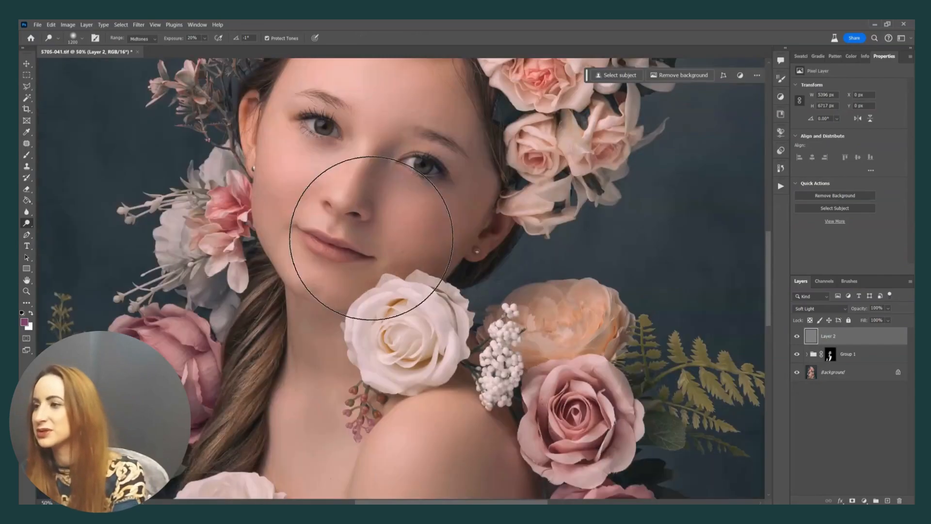
{"action": "key", "text": "bracketleft"}
{"action": "key", "text": "bracketleft"}
{"action": "key", "text": "bracketleft"}
{"action": "key", "text": "bracketleft"}
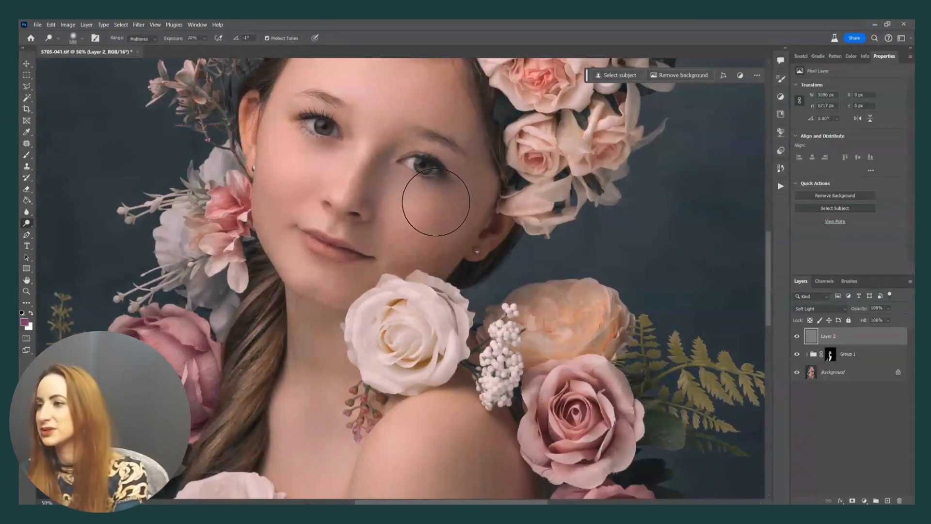
{"action": "key", "text": "bracketleft"}
{"action": "key", "text": "bracketleft"}
{"action": "key", "text": "bracketleft"}
{"action": "key", "text": "bracketleft"}
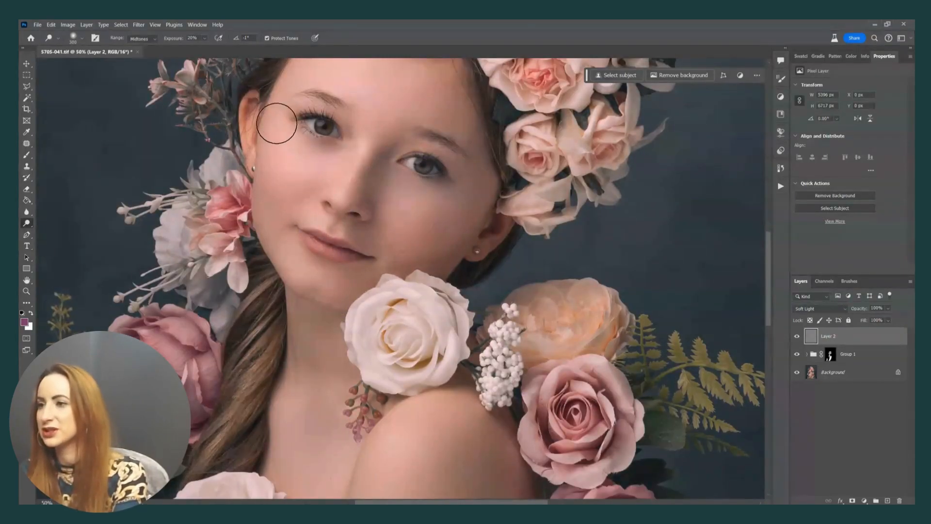
{"action": "key", "text": "bracketright"}
{"action": "key", "text": "bracketright"}
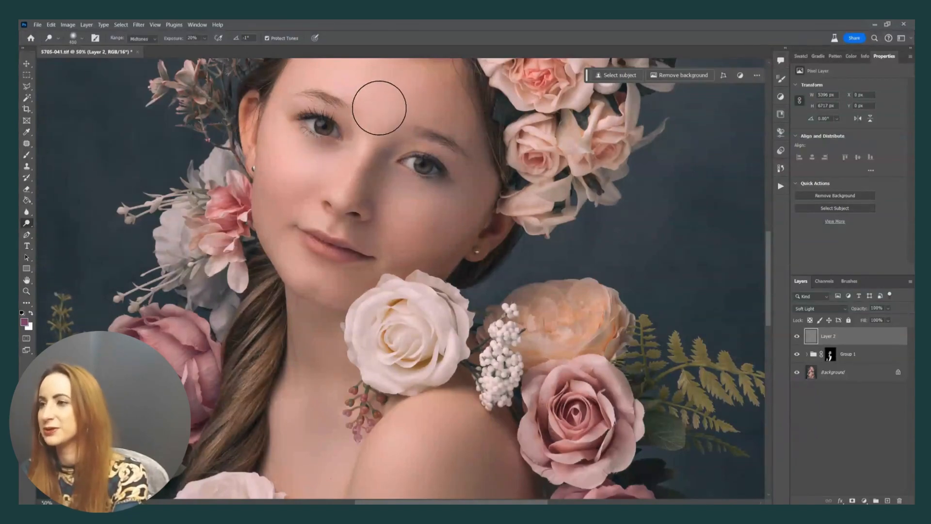
{"action": "key", "text": "bracketleft"}
{"action": "key", "text": "bracketleft"}
{"action": "key", "text": "bracketleft"}
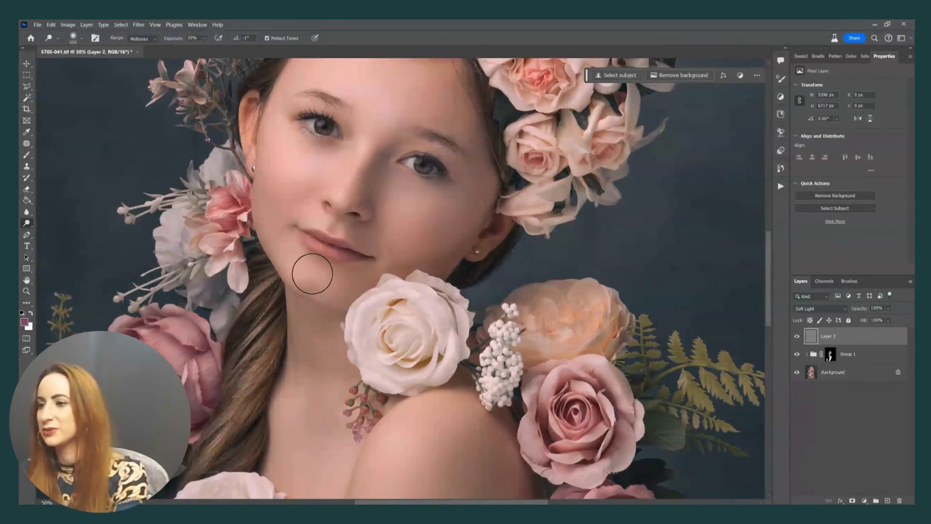
Step: Burn the facial shadows on Layer 2 along the temple, nose bridge and lip edge, reducing the brush for the finer areas
{"action": "key", "text": "shift+o"}
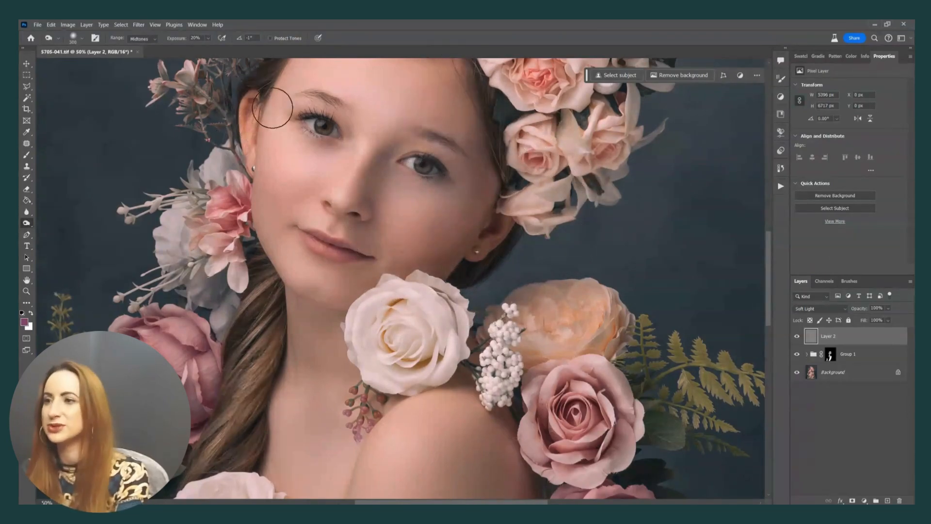
{"action": "key", "text": "bracketleft"}
{"action": "key", "text": "bracketleft"}
{"action": "key", "text": "bracketleft"}
{"action": "key", "text": "bracketleft"}
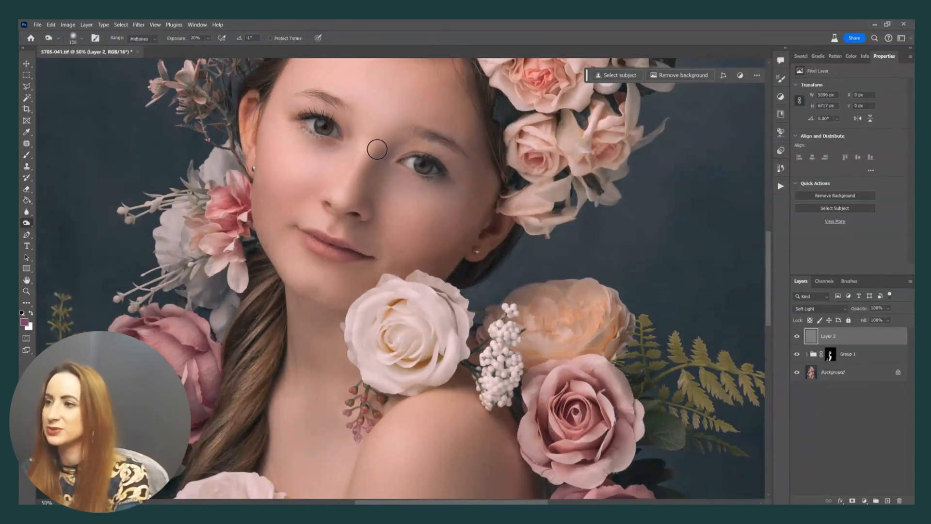
{"action": "key", "text": "bracketleft"}
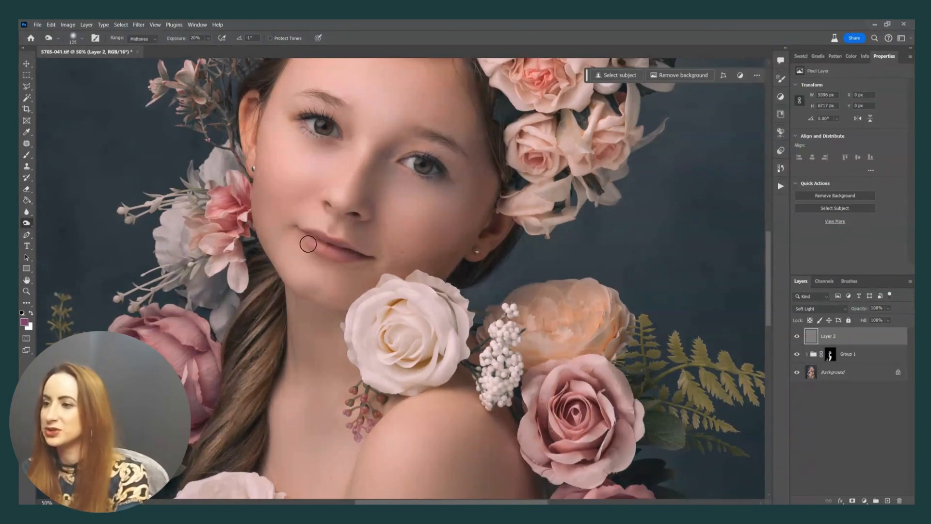
Step: Dodge the highlight on the lower lip on Layer 2
{"action": "key", "text": "shift+o"}
{"action": "key", "text": "shift+o"}
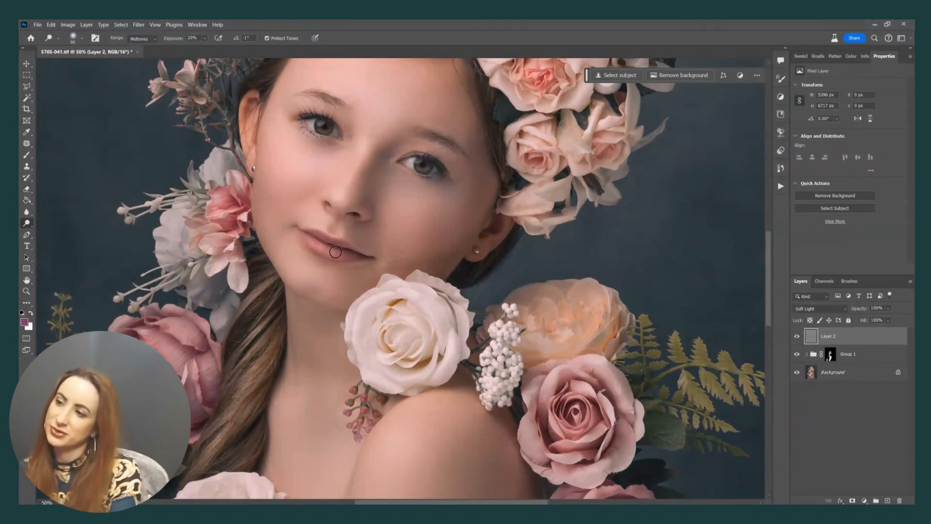
{"action": "left_click_drag", "start_coordinate": [351, 303], "coordinate": [382, 134]}
{"action": "key", "text": "ctrl+0"}
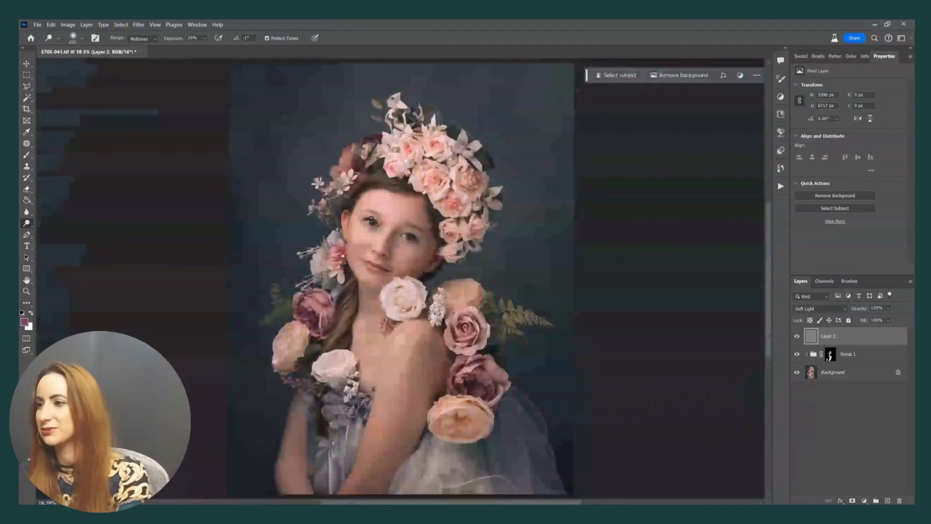
Step: Burn the shadows on the shoulder, arm and neck on Layer 2, enlarging the brush to 700 px
{"action": "key", "text": "shift+o"}
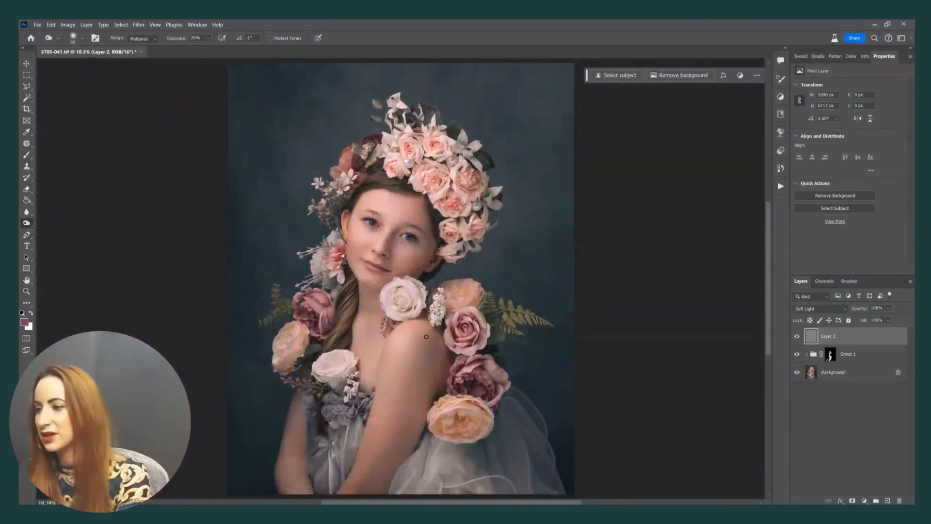
{"action": "key", "text": "bracketright"}
{"action": "key", "text": "bracketright"}
{"action": "key", "text": "bracketright"}
{"action": "key", "text": "bracketright"}
{"action": "key", "text": "bracketright"}
{"action": "key", "text": "bracketright"}
{"action": "key", "text": "bracketright"}
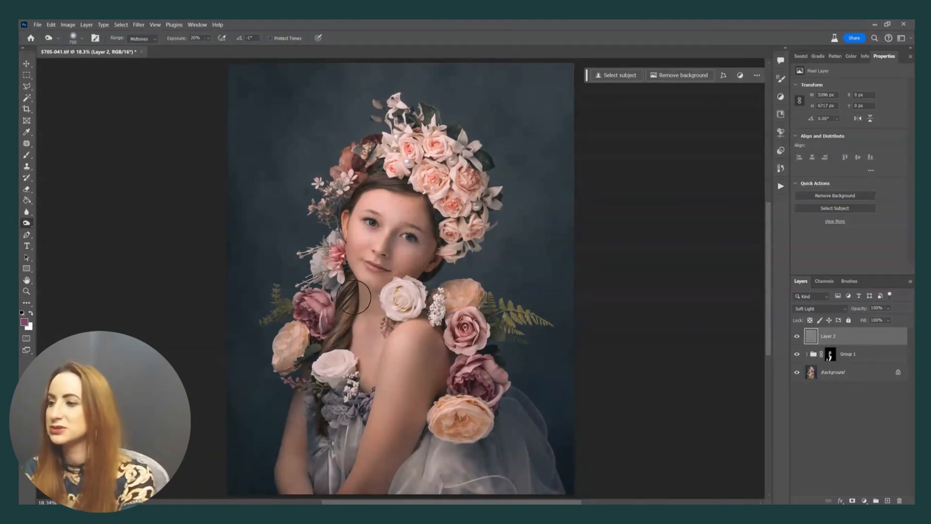
Step: Compare the portrait with and without the dodge and burn layer, and lower Layer 2's opacity to 75%
{"action": "left_click", "coordinate": [798, 337]}
{"action": "left_click", "coordinate": [798, 337]}
{"action": "left_click", "coordinate": [887, 319]}
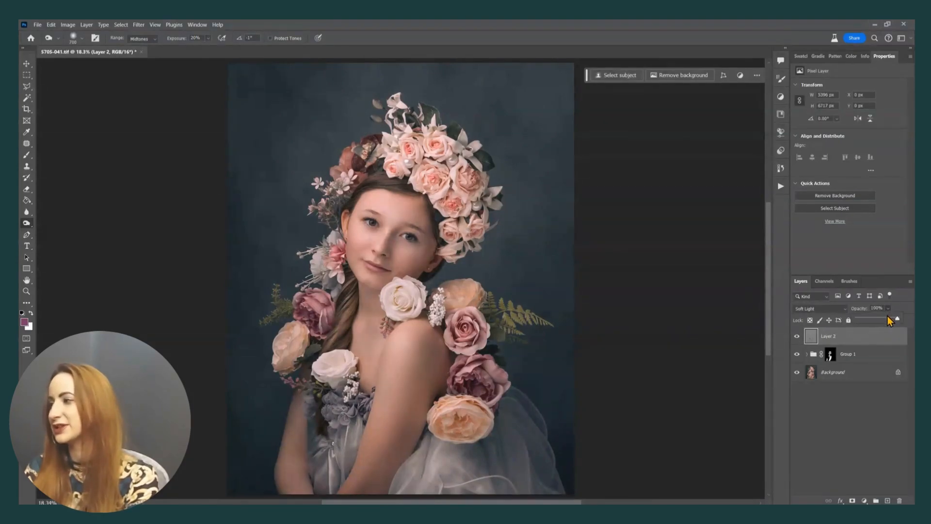
{"action": "left_click_drag", "start_coordinate": [890, 319], "coordinate": [887, 319]}
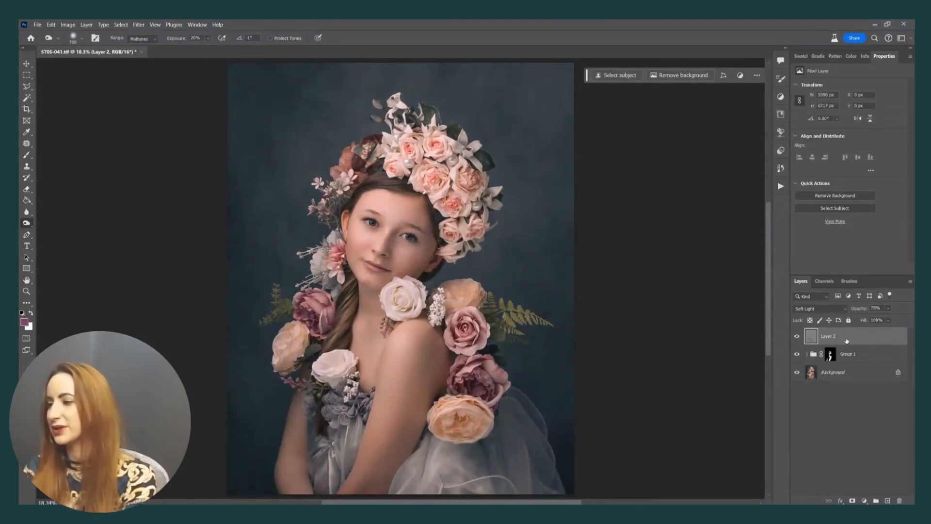
Step: Add a Levels adjustment layer above Layer 2 with the midtone input at 1.24 and the black input at 32
{"action": "key", "text": "ctrl+plus"}
{"action": "key", "text": "ctrl+plus"}
{"action": "key", "text": "ctrl+plus"}
{"action": "key", "text": "ctrl+plus"}
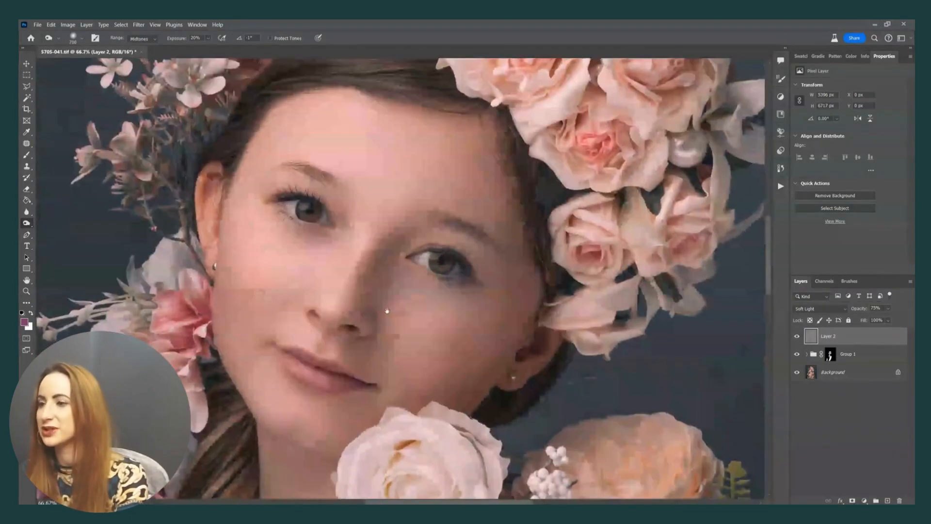
{"action": "left_click", "coordinate": [864, 500]}
{"action": "left_click", "coordinate": [858, 377]}
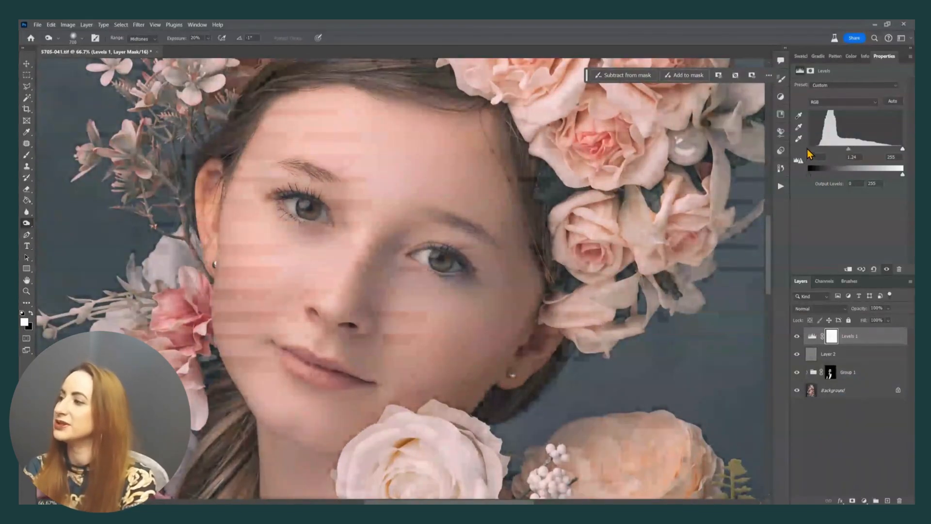
{"action": "left_click_drag", "start_coordinate": [808, 149], "coordinate": [821, 151]}
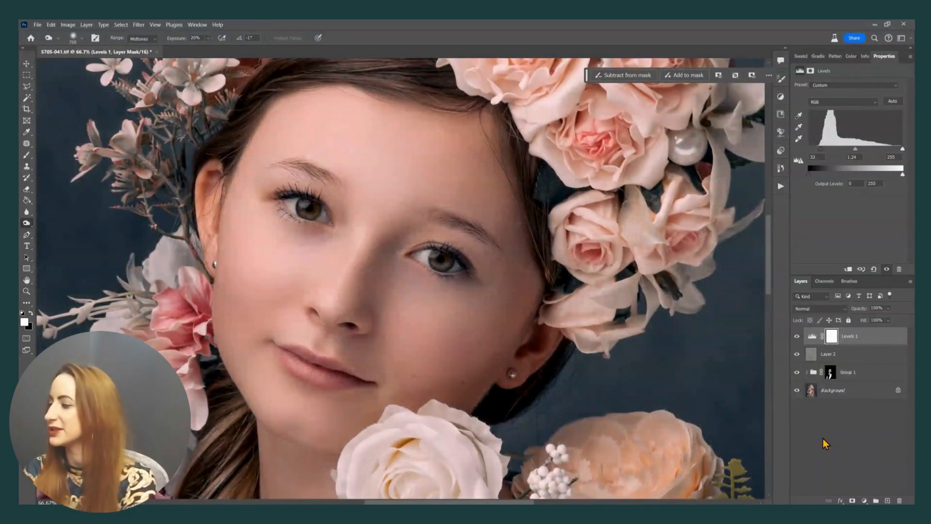
Step: Invert the Levels 1 mask to black and paint both irises into it with a white brush
{"action": "key", "text": "ctrl+i"}
{"action": "key", "text": "b"}
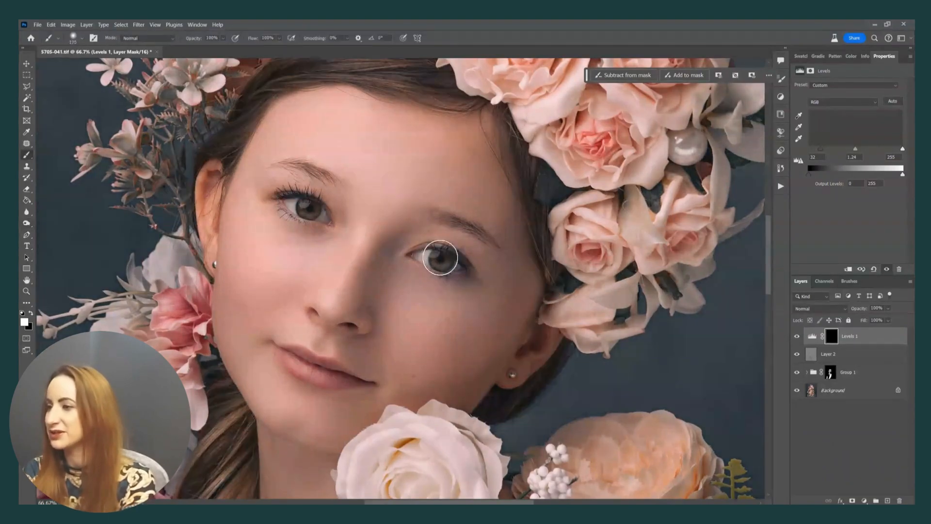
{"action": "left_click", "coordinate": [442, 262]}
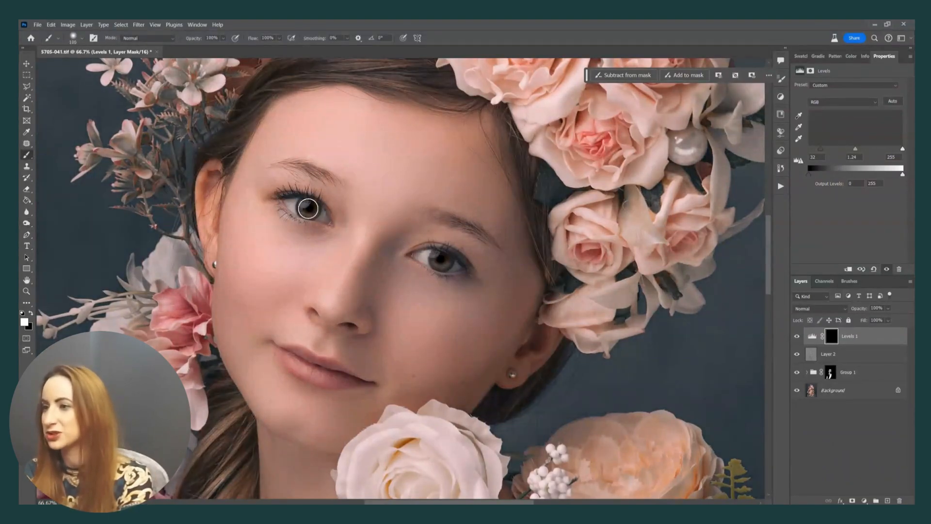
Step: Paint black over both pupils on the Levels 1 mask with a smaller brush to exclude them from the brightening
{"action": "key", "text": "x"}
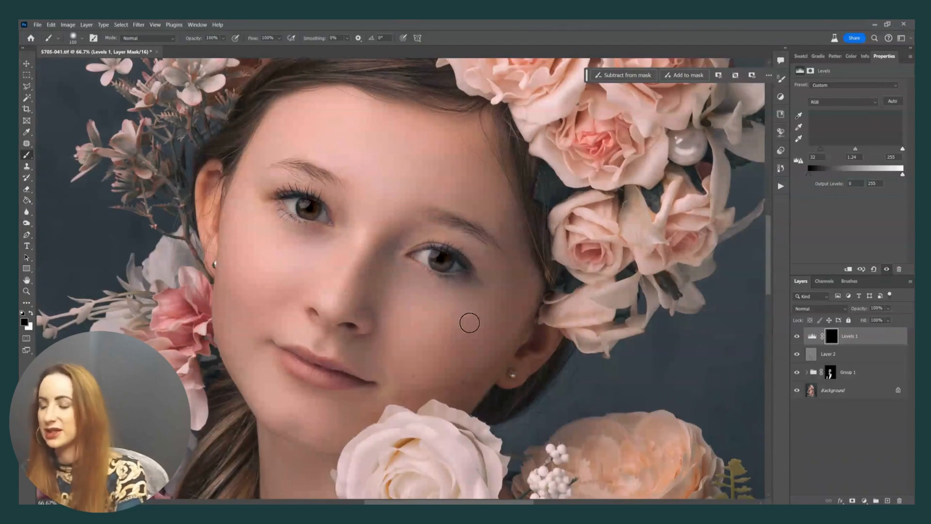
{"action": "key", "text": "bracketleft"}
{"action": "key", "text": "bracketleft"}
{"action": "key", "text": "bracketleft"}
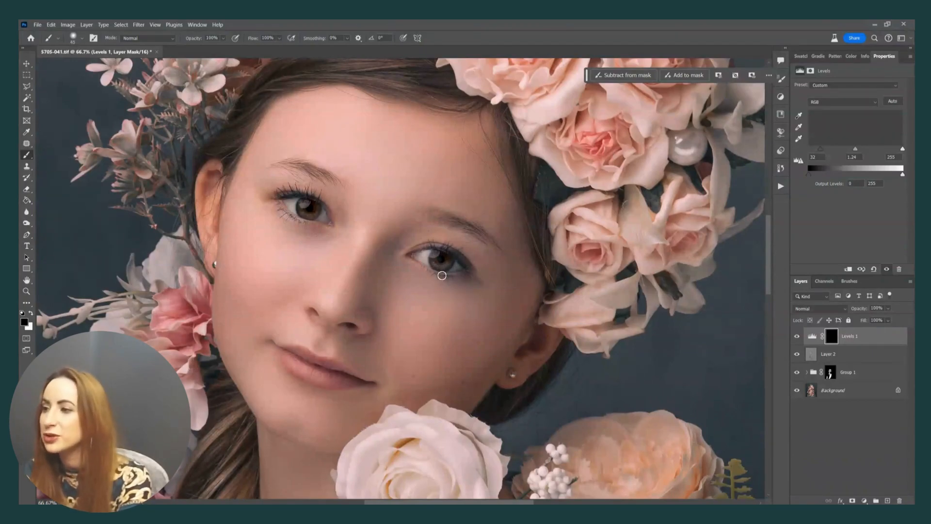
{"action": "key", "text": "ctrl+plus"}
{"action": "key", "text": "ctrl+plus"}
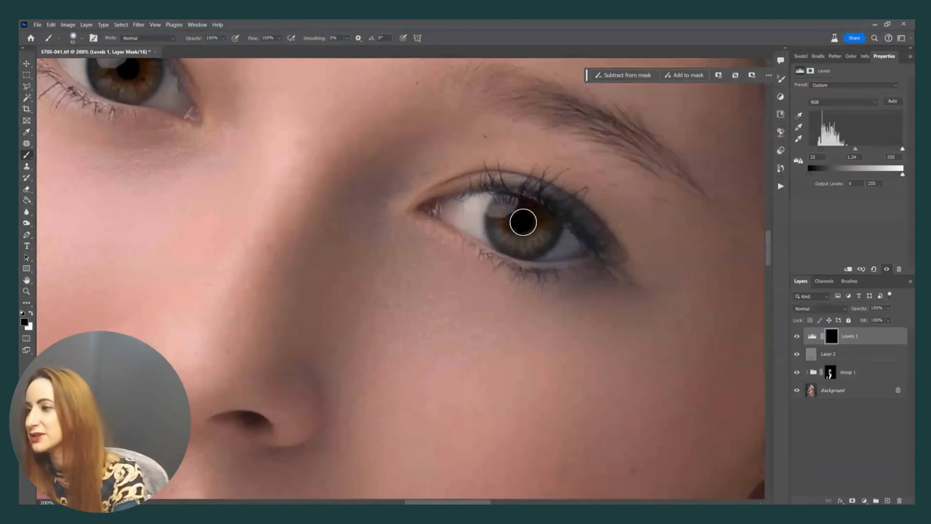
{"action": "left_click_drag", "start_coordinate": [181, 122], "coordinate": [319, 254]}
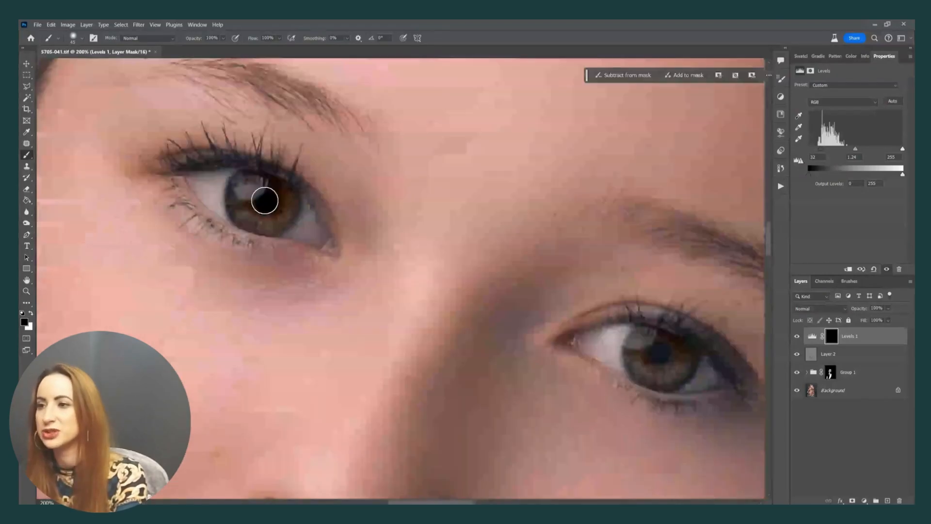
{"action": "key", "text": "ctrl+minus"}
{"action": "key", "text": "ctrl+minus"}
{"action": "key", "text": "ctrl+minus"}
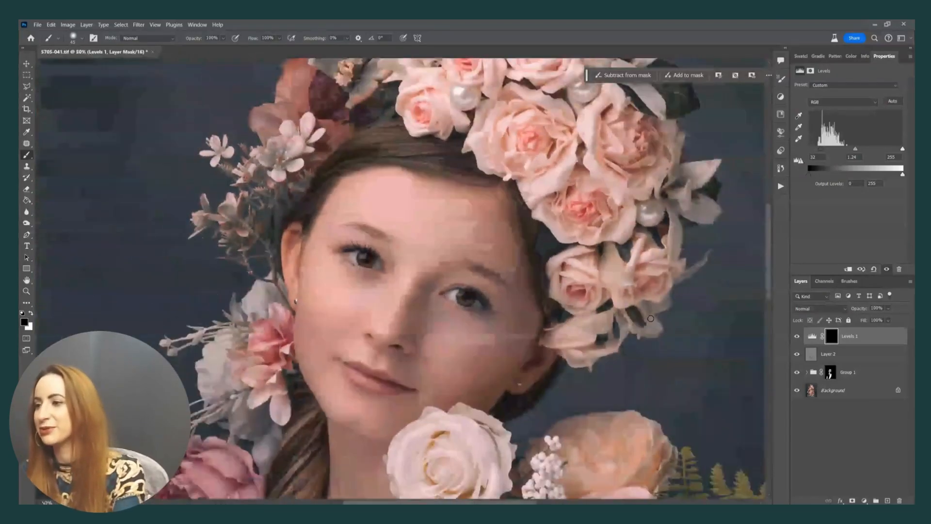
Step: Reduce Levels 1's opacity to 71% and compare the eyes with and without the adjustment
{"action": "left_click", "coordinate": [888, 309]}
{"action": "left_click", "coordinate": [886, 318]}
{"action": "left_click", "coordinate": [798, 338]}
{"action": "left_click", "coordinate": [797, 338]}
{"action": "key", "text": "ctrl+0"}
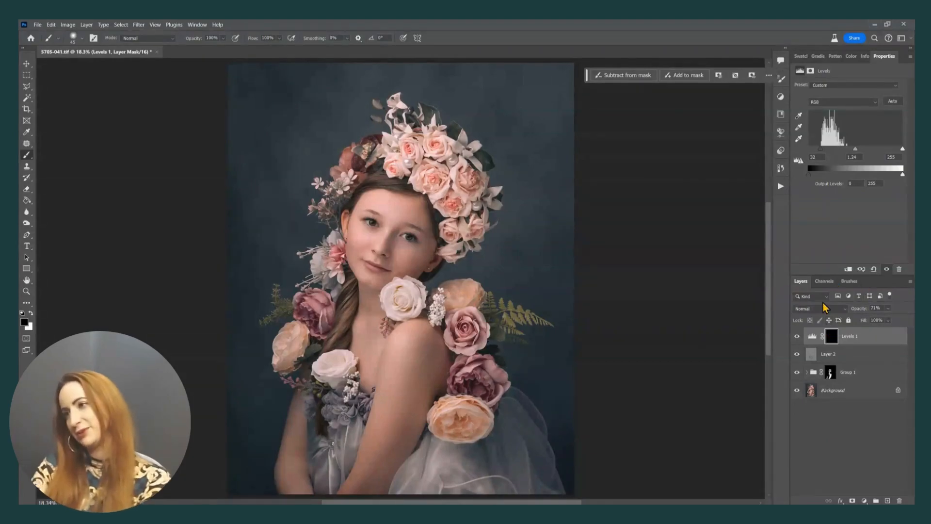
Step: Add a Selective Color adjustment layer and set its Cyans to Cyan +10, Magenta +17 and Yellow -25, comparing before and after
{"action": "left_click", "coordinate": [864, 500]}
{"action": "left_click", "coordinate": [859, 493]}
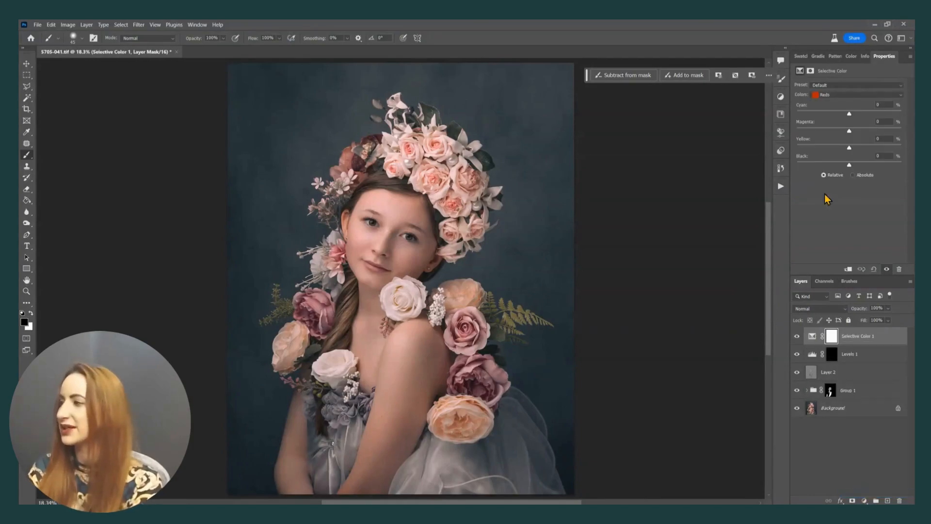
{"action": "left_click", "coordinate": [823, 95]}
{"action": "left_click", "coordinate": [834, 116]}
{"action": "left_click_drag", "start_coordinate": [849, 114], "coordinate": [870, 139]}
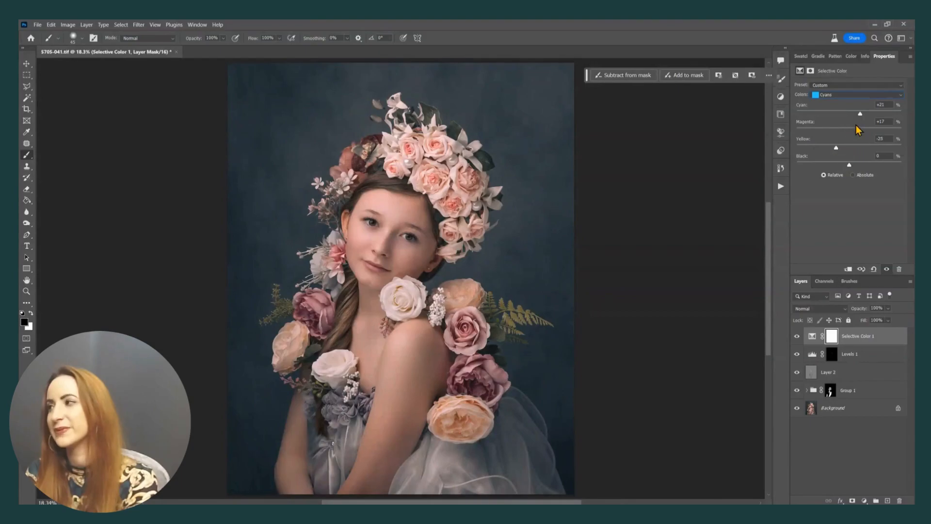
{"action": "left_click_drag", "start_coordinate": [829, 119], "coordinate": [857, 120]}
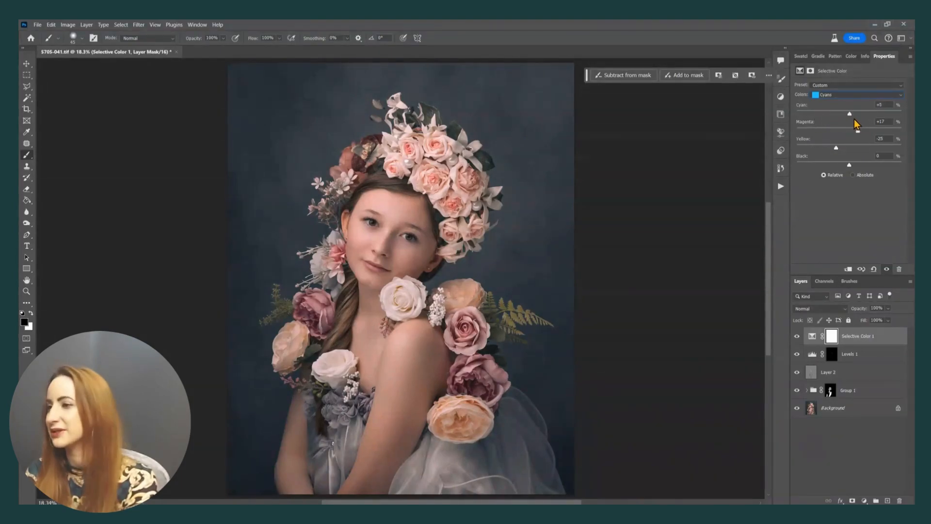
{"action": "left_click", "coordinate": [796, 336]}
{"action": "left_click", "coordinate": [795, 339]}
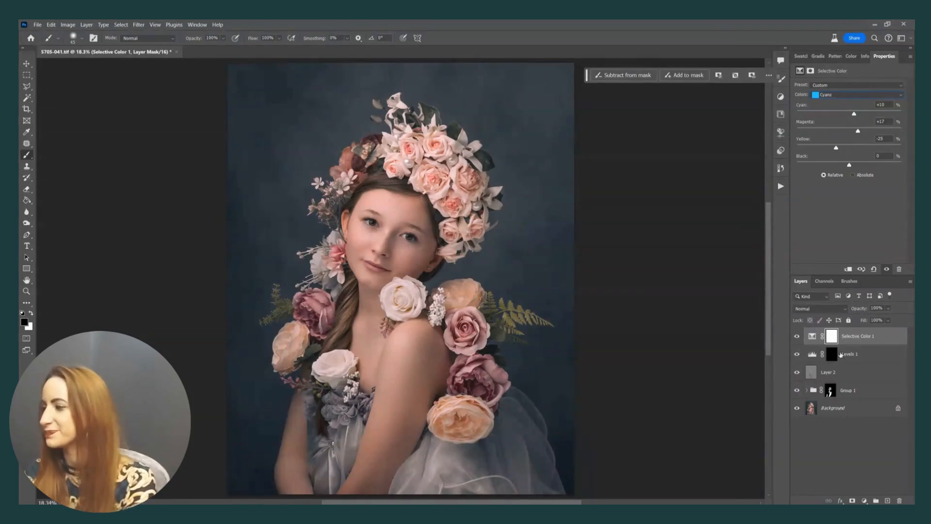
Step: Place the Floral (4) image from the Backgrounds folder into the portrait, directly above the Background layer
{"action": "left_click", "coordinate": [836, 410]}
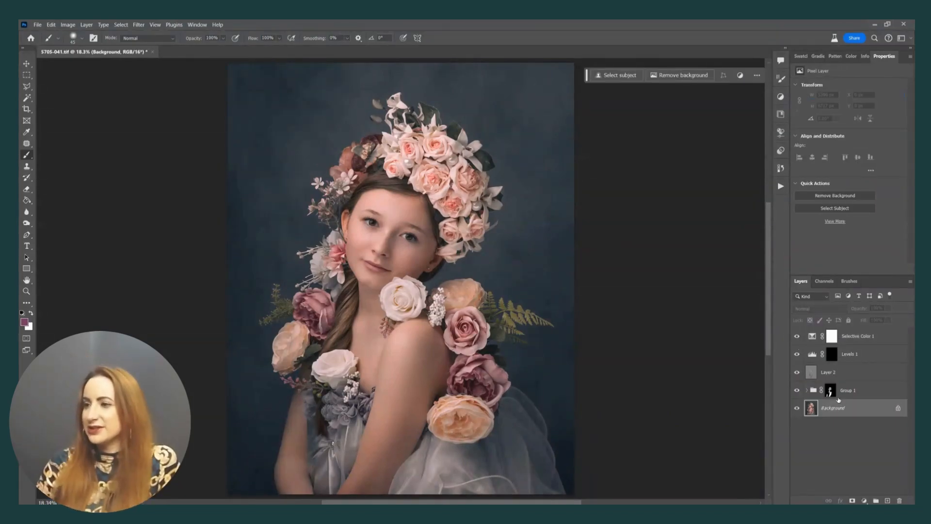
{"action": "mouse_move", "coordinate": [243, 512]}
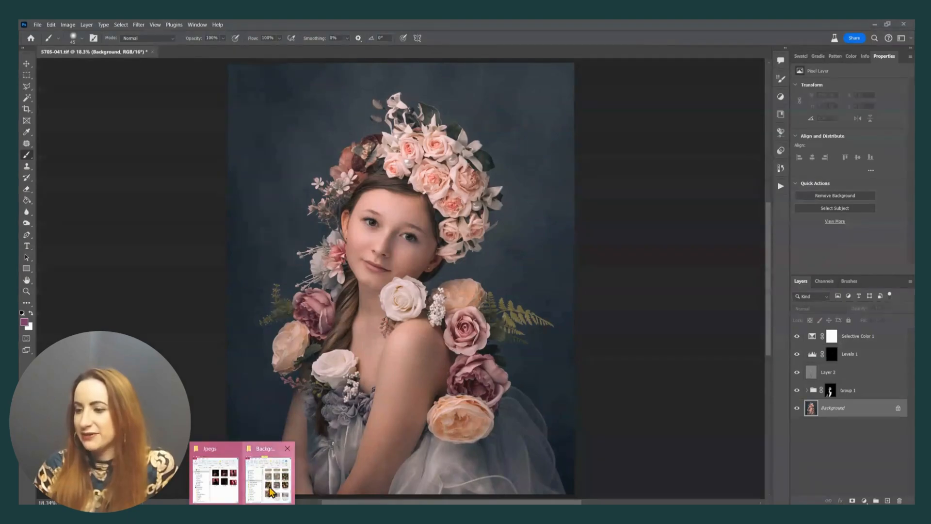
{"action": "left_click", "coordinate": [269, 488]}
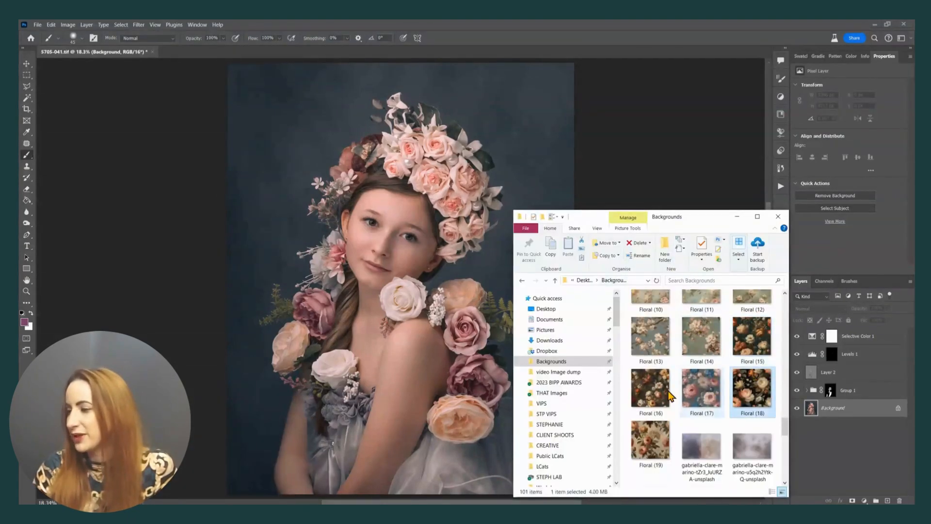
{"action": "left_click", "coordinate": [651, 388]}
{"action": "left_click", "coordinate": [738, 361]}
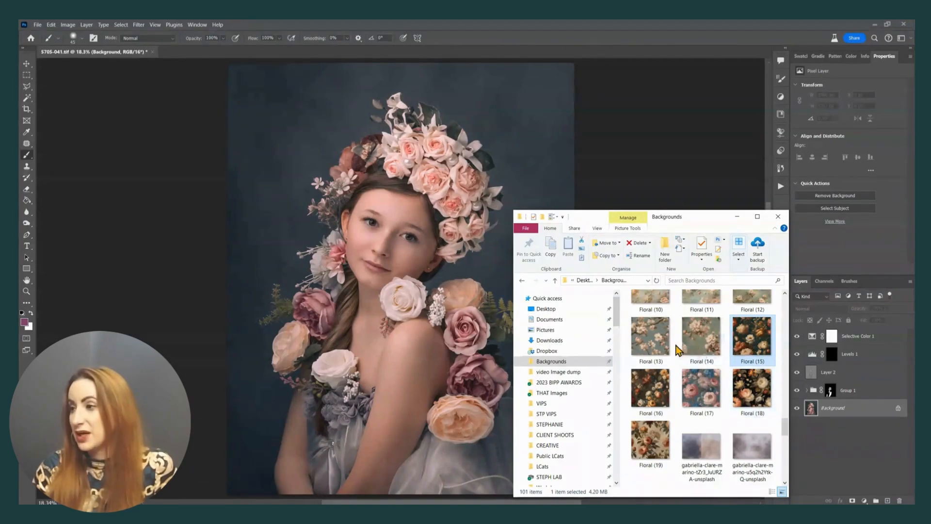
{"action": "scroll", "coordinate": [778, 433], "scroll_direction": "up", "scroll_amount": 3}
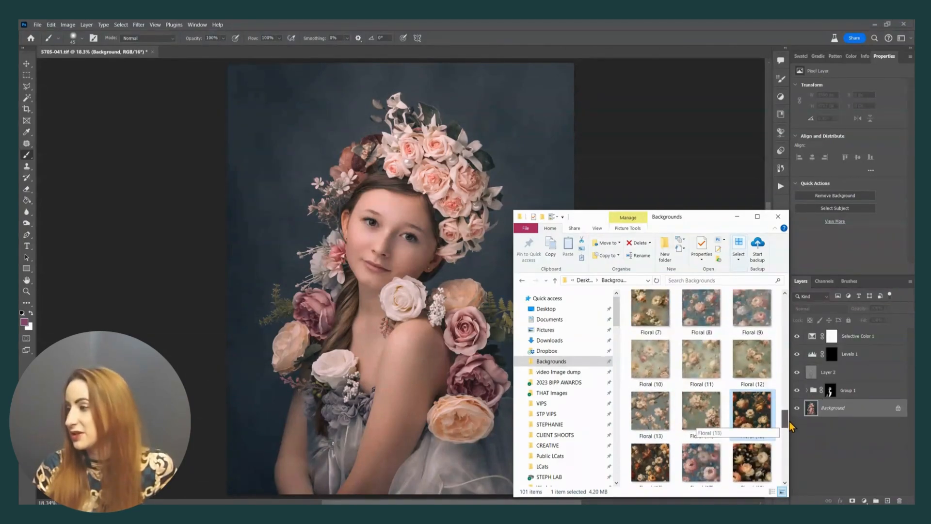
{"action": "left_click", "coordinate": [647, 315]}
{"action": "left_click_drag", "start_coordinate": [647, 315], "coordinate": [367, 311]}
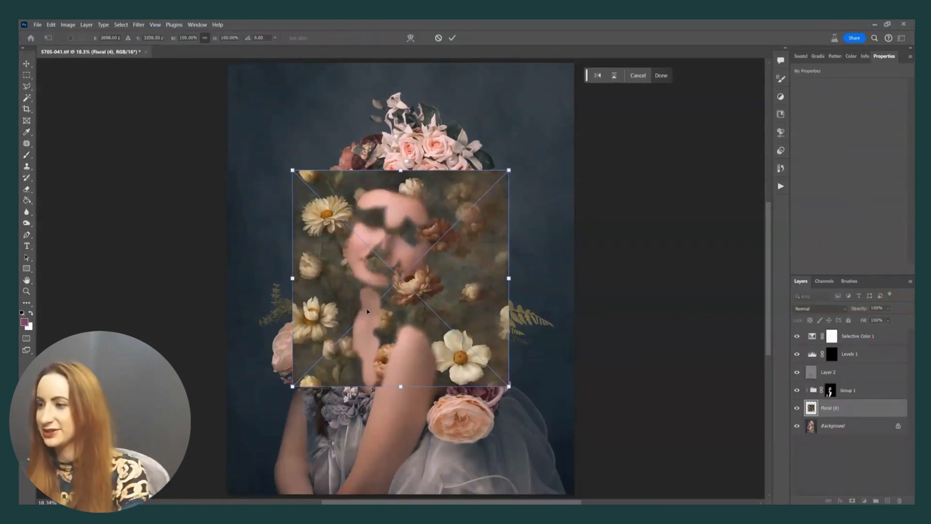
Step: Enlarge the placed Floral (4) image to about 212% so it covers the whole canvas, and commit the transform
{"action": "key", "text": "ctrl+minus"}
{"action": "left_click_drag", "start_coordinate": [327, 204], "coordinate": [208, 87]}
{"action": "left_click_drag", "start_coordinate": [320, 160], "coordinate": [406, 268]}
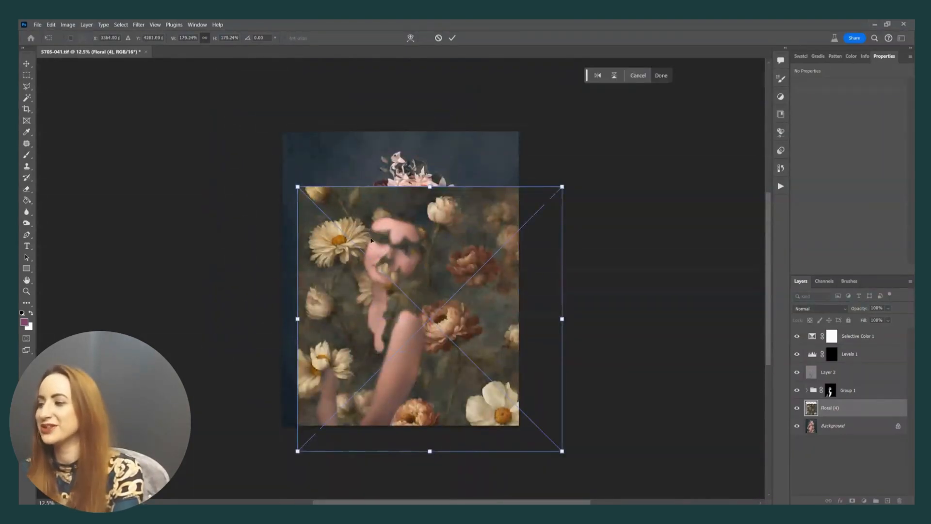
{"action": "left_click_drag", "start_coordinate": [297, 184], "coordinate": [241, 117]}
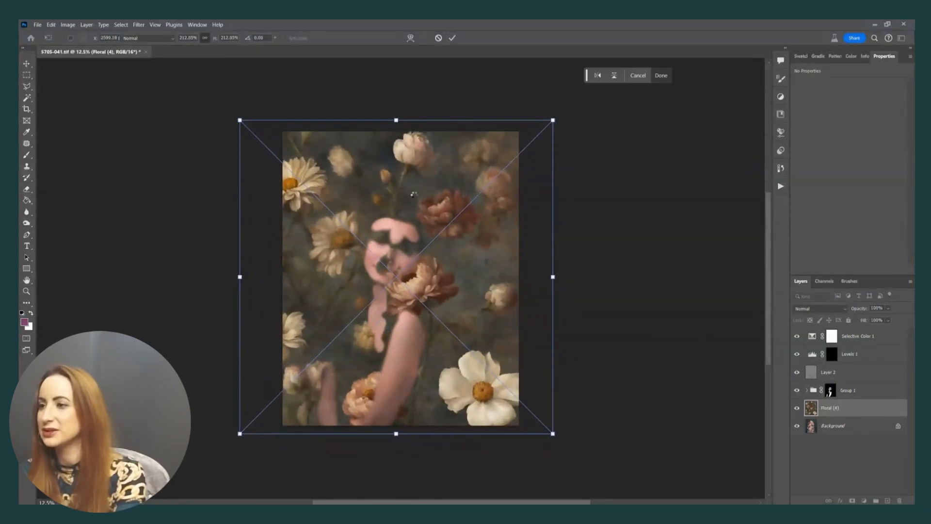
{"action": "key", "text": "Return"}
{"action": "key", "text": "b"}
Step: Bring Floral (4) to the top of the layer stack, compare blend modes and set it to Lighten
{"action": "left_click_drag", "start_coordinate": [815, 395], "coordinate": [809, 334]}
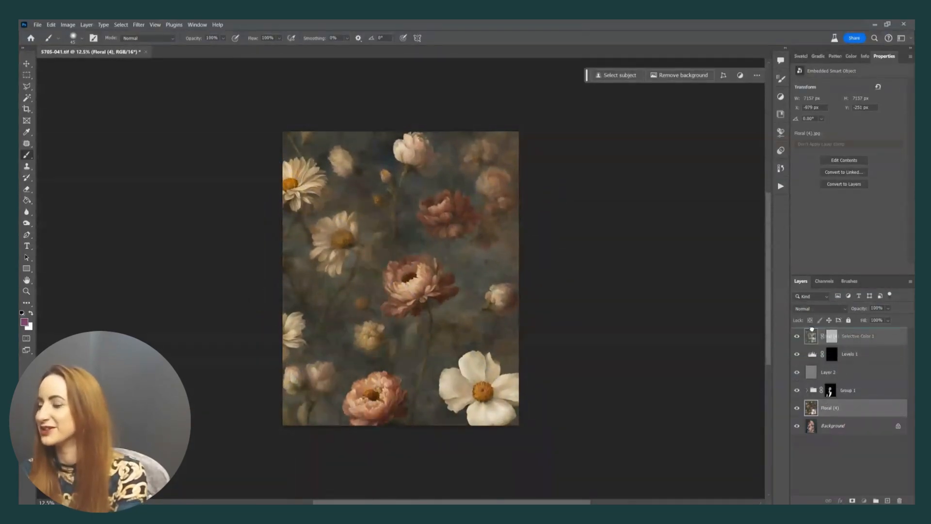
{"action": "left_click", "coordinate": [799, 311]}
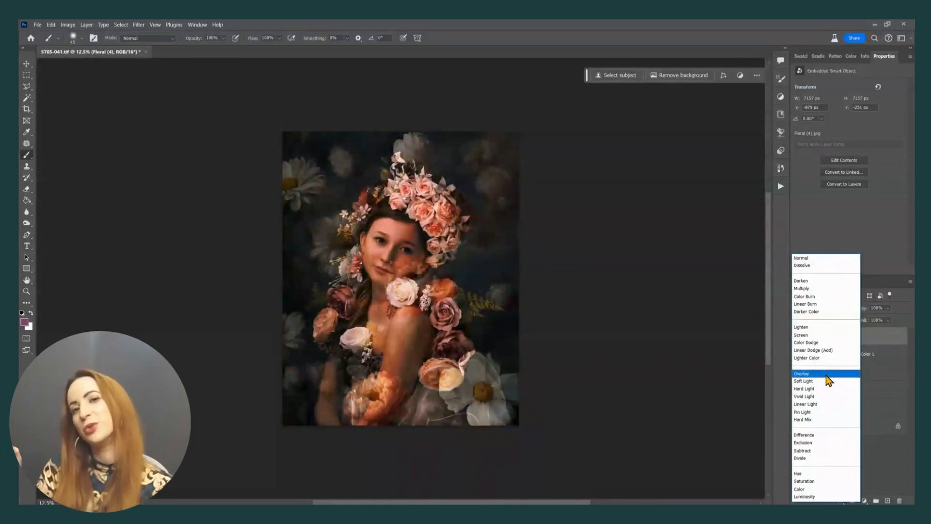
{"action": "left_click", "coordinate": [819, 280]}
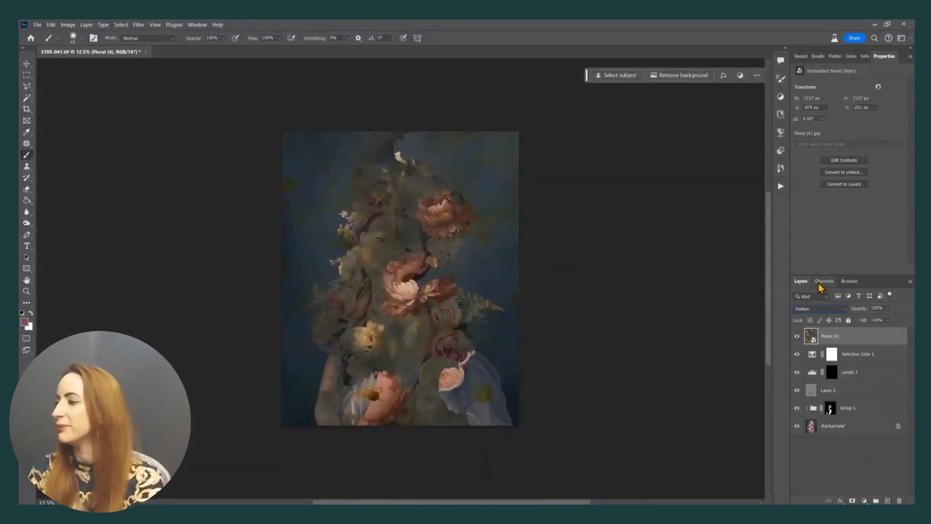
{"action": "key", "text": "Down"}
{"action": "key", "text": "Down"}
{"action": "key", "text": "Down"}
{"action": "key", "text": "Down"}
{"action": "key", "text": "Down"}
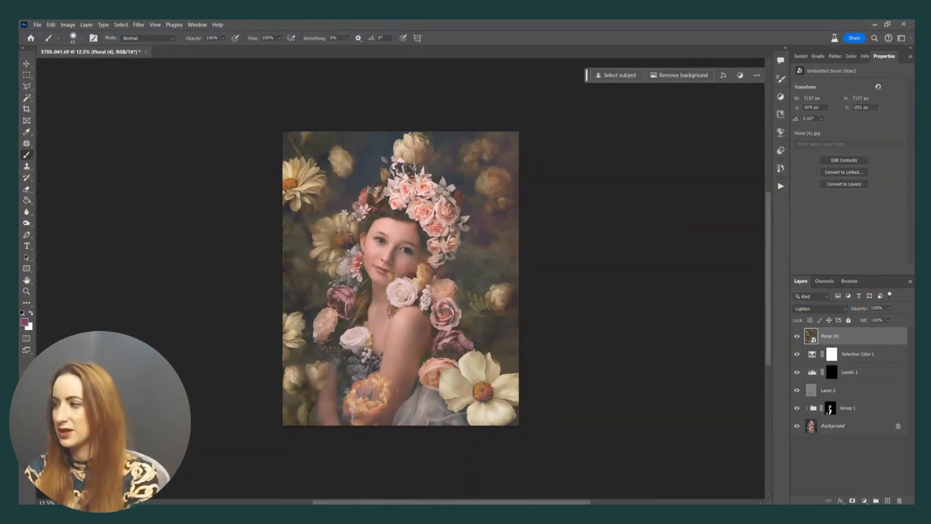
Step: Rasterize the Floral (4) smart object
{"action": "key", "text": "e"}
{"action": "left_click", "coordinate": [350, 237]}
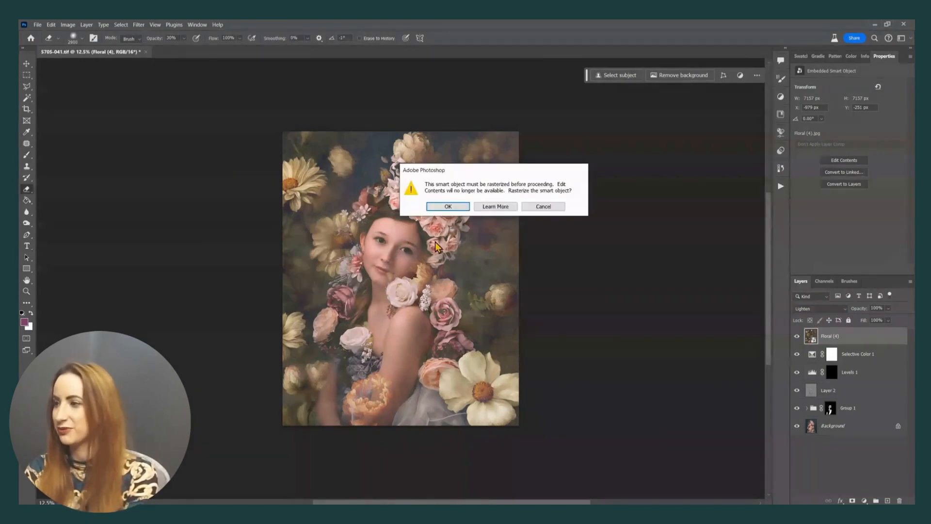
{"action": "left_click", "coordinate": [447, 206]}
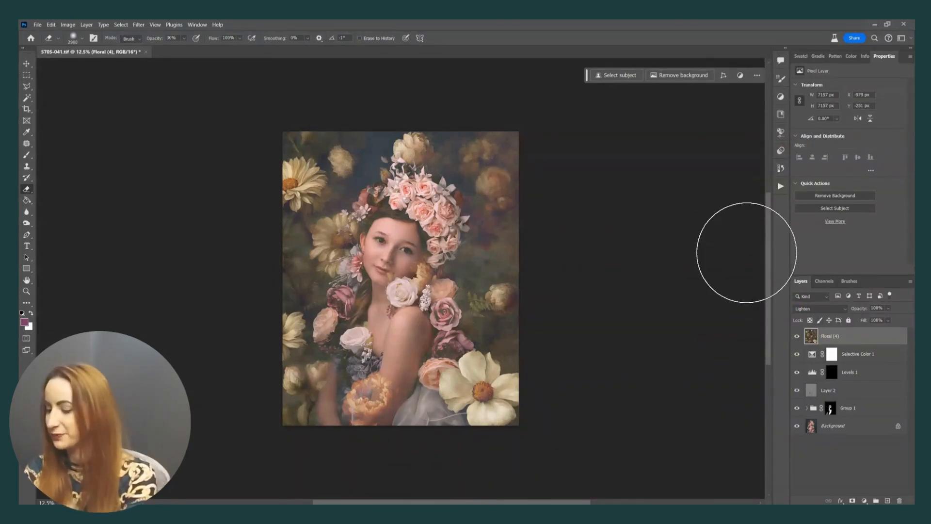
Step: Apply Levels to the Floral (4) layer, raising the black input level slightly to darken its shadows
{"action": "key", "text": "ctrl+l"}
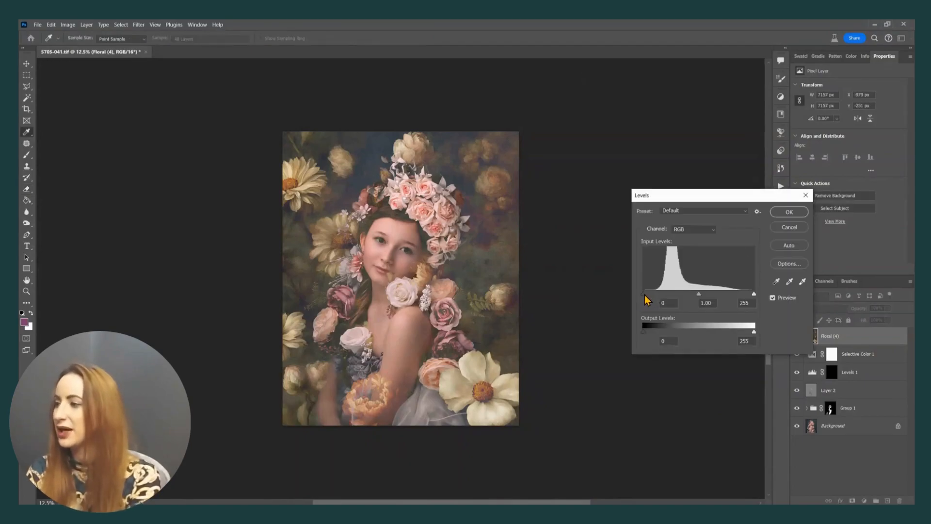
{"action": "left_click_drag", "start_coordinate": [644, 294], "coordinate": [656, 294]}
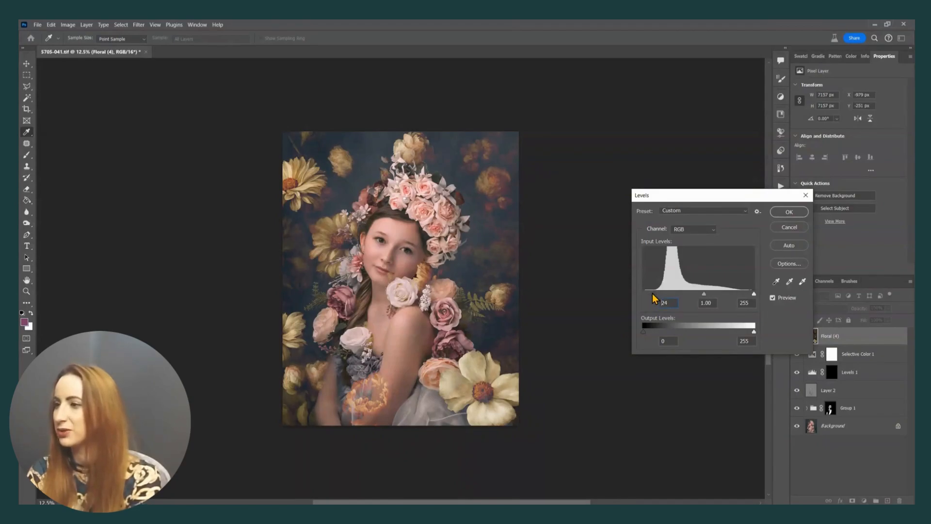
{"action": "left_click_drag", "start_coordinate": [652, 294], "coordinate": [649, 295]}
{"action": "key", "text": "Return"}
{"action": "key", "text": "e"}
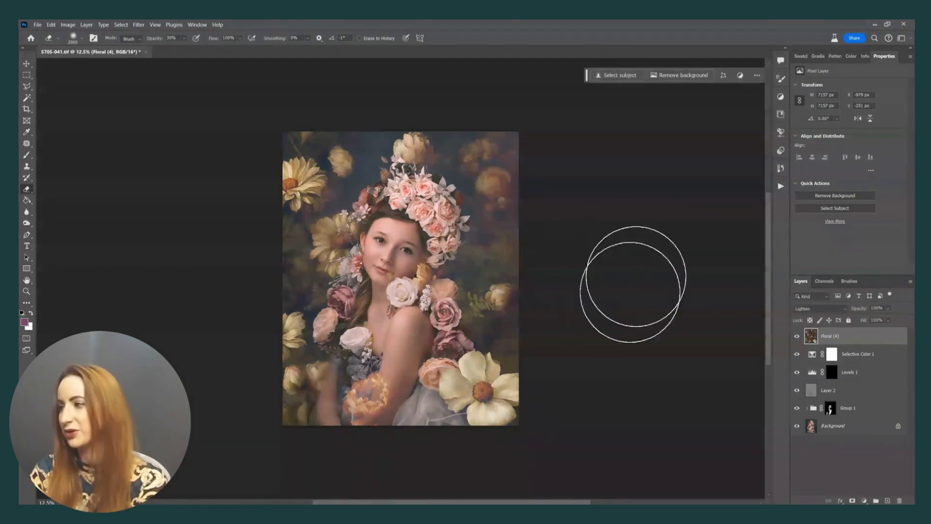
Step: Apply Hue/Saturation to the Floral (4) layer with Hue -50 and Saturation -66
{"action": "key", "text": "ctrl+u"}
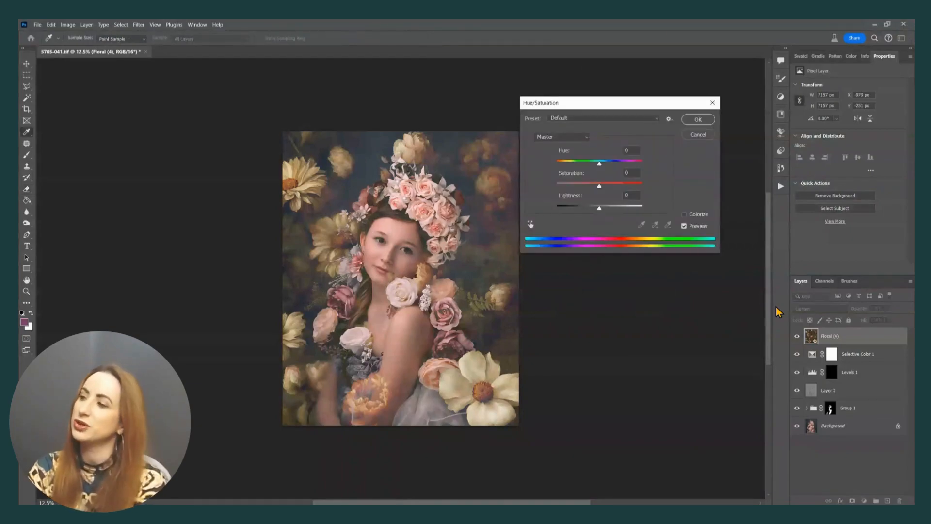
{"action": "mouse_move", "coordinate": [600, 165]}
{"action": "left_mouse_down"}
{"action": "mouse_move", "coordinate": [581, 166]}
{"action": "mouse_move", "coordinate": [618, 158]}
{"action": "mouse_move", "coordinate": [580, 164]}
{"action": "mouse_move", "coordinate": [586, 161]}
{"action": "left_mouse_up"}
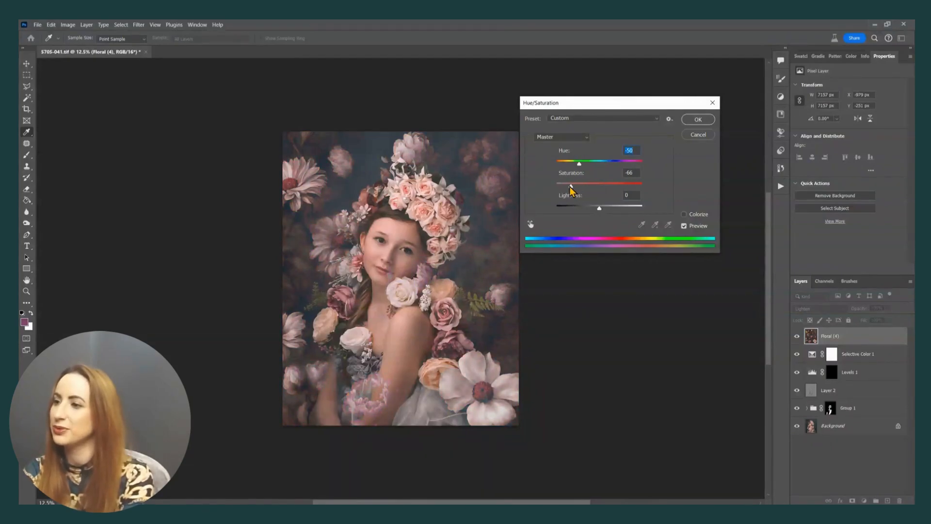
{"action": "key", "text": "Return"}
{"action": "key", "text": "e"}
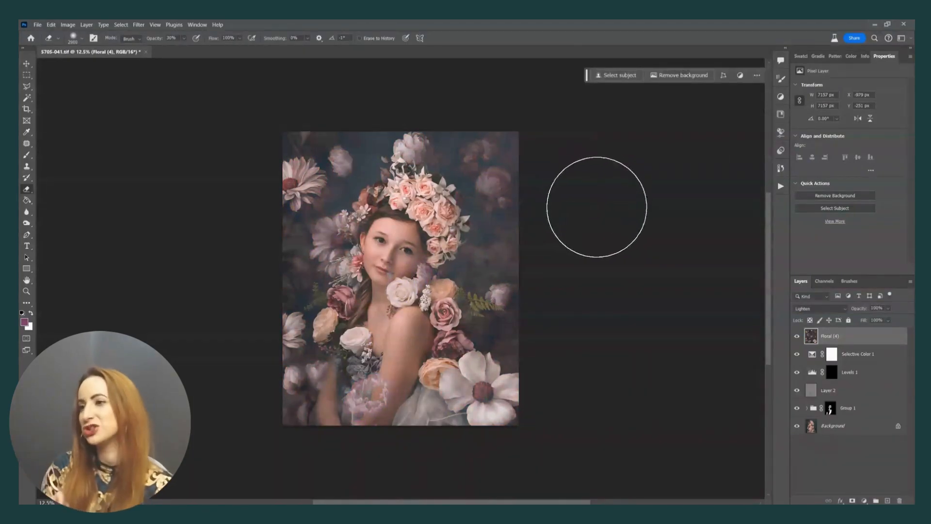
Step: Add a layer mask to Floral (4) and invert it to black
{"action": "left_click", "coordinate": [851, 500]}
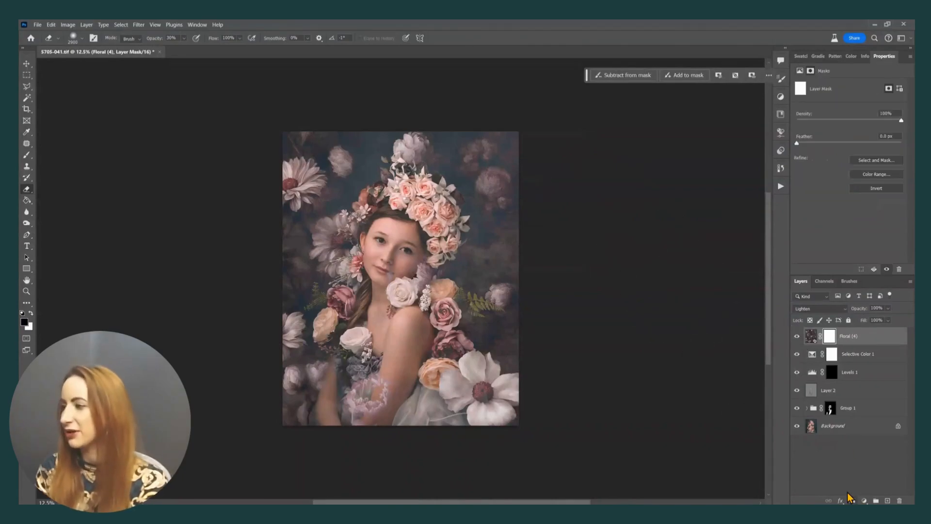
{"action": "key", "text": "ctrl+i"}
{"action": "key", "text": "b"}
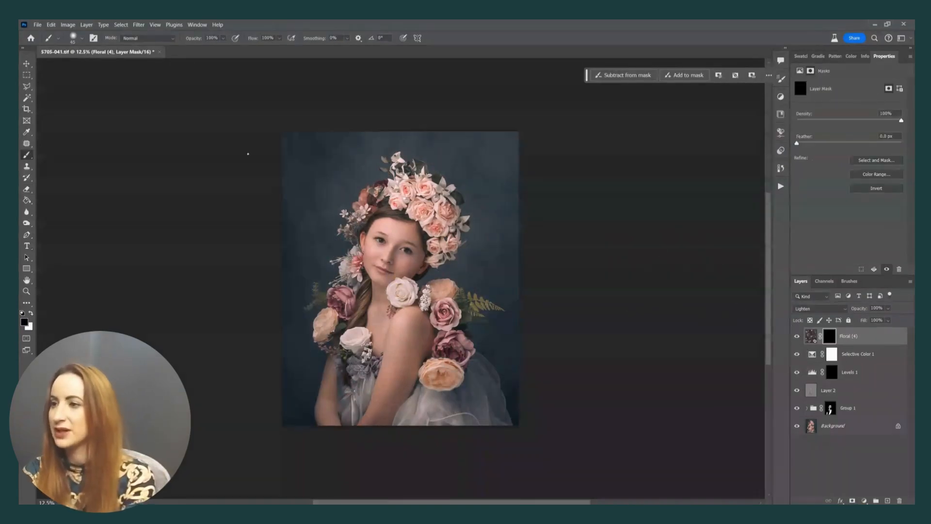
Step: Paint white on the Floral (4) mask with a brush of about 1800 px to reveal the flowers around the outer backdrop and above the head
{"action": "key", "text": "bracketright"}
{"action": "key", "text": "bracketright"}
{"action": "key", "text": "bracketright"}
{"action": "key", "text": "bracketright"}
{"action": "key", "text": "bracketright"}
{"action": "key", "text": "bracketright"}
{"action": "key", "text": "bracketright"}
{"action": "key", "text": "bracketright"}
{"action": "key", "text": "bracketright"}
{"action": "key", "text": "bracketright"}
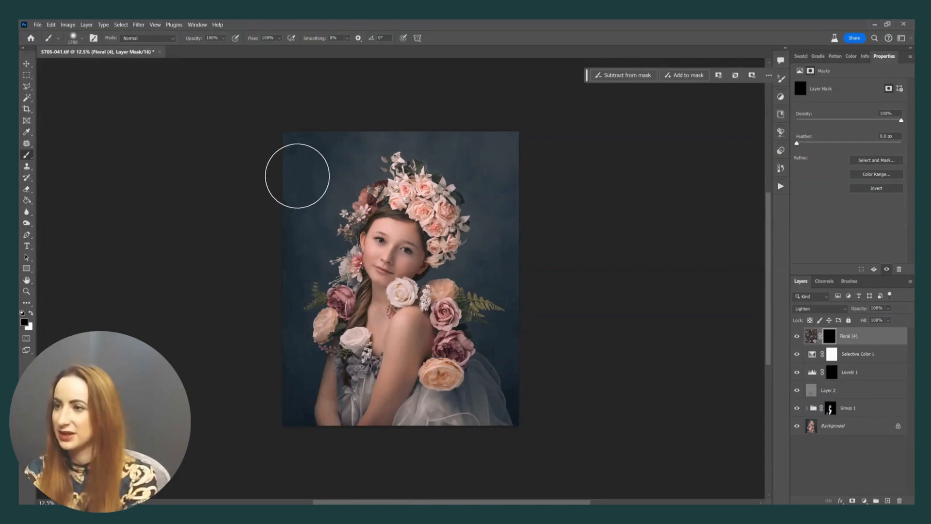
{"action": "key", "text": "x"}
{"action": "mouse_move", "coordinate": [307, 167]}
{"action": "left_mouse_down"}
{"action": "mouse_move", "coordinate": [314, 193]}
{"action": "mouse_move", "coordinate": [272, 235]}
{"action": "mouse_move", "coordinate": [487, 152]}
{"action": "mouse_move", "coordinate": [494, 126]}
{"action": "mouse_move", "coordinate": [547, 251]}
{"action": "mouse_move", "coordinate": [515, 353]}
{"action": "mouse_move", "coordinate": [538, 308]}
{"action": "mouse_move", "coordinate": [533, 288]}
{"action": "mouse_move", "coordinate": [507, 356]}
{"action": "mouse_move", "coordinate": [309, 384]}
{"action": "mouse_move", "coordinate": [293, 371]}
{"action": "mouse_move", "coordinate": [272, 398]}
{"action": "mouse_move", "coordinate": [285, 311]}
{"action": "mouse_move", "coordinate": [262, 299]}
{"action": "left_mouse_up"}
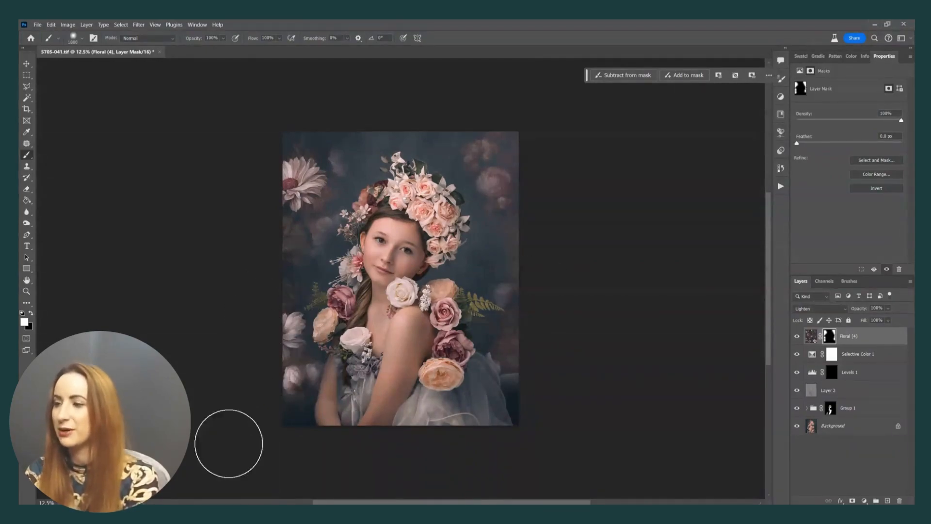
{"action": "left_click_drag", "start_coordinate": [362, 140], "coordinate": [380, 134]}
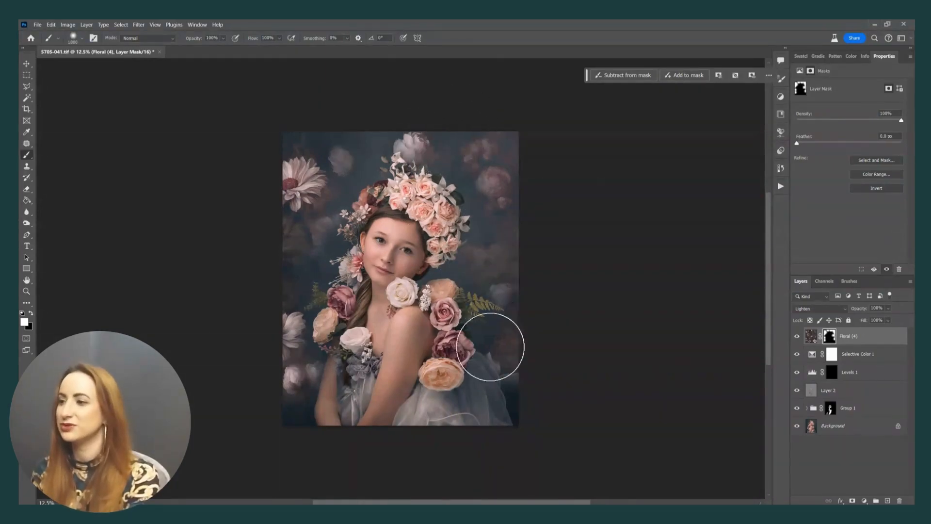
Step: Paint white on the Floral (4) mask with a smaller brush to reveal the flowers closer to the girl and along the lower backdrop
{"action": "key", "text": "bracketleft"}
{"action": "key", "text": "bracketleft"}
{"action": "key", "text": "bracketleft"}
{"action": "key", "text": "bracketleft"}
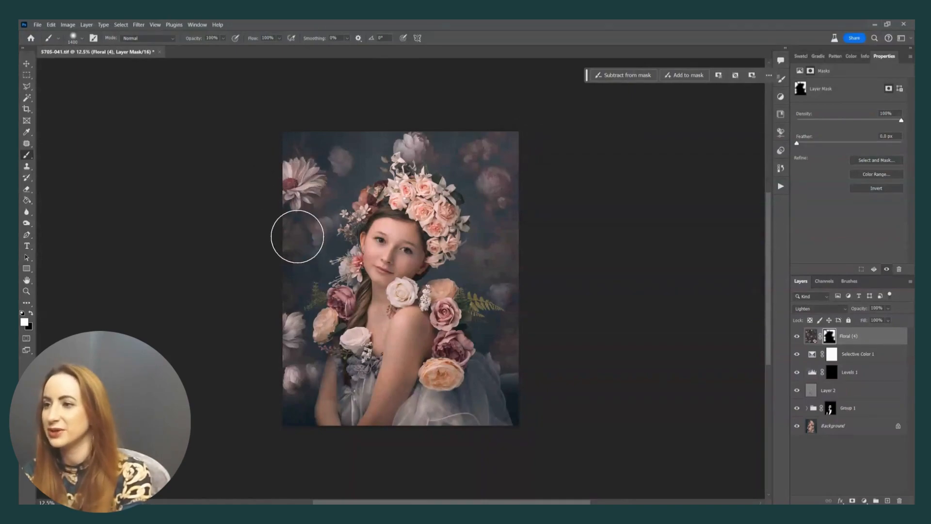
{"action": "left_click_drag", "start_coordinate": [328, 239], "coordinate": [318, 239]}
{"action": "key", "text": "bracketleft"}
{"action": "key", "text": "bracketleft"}
{"action": "key", "text": "bracketleft"}
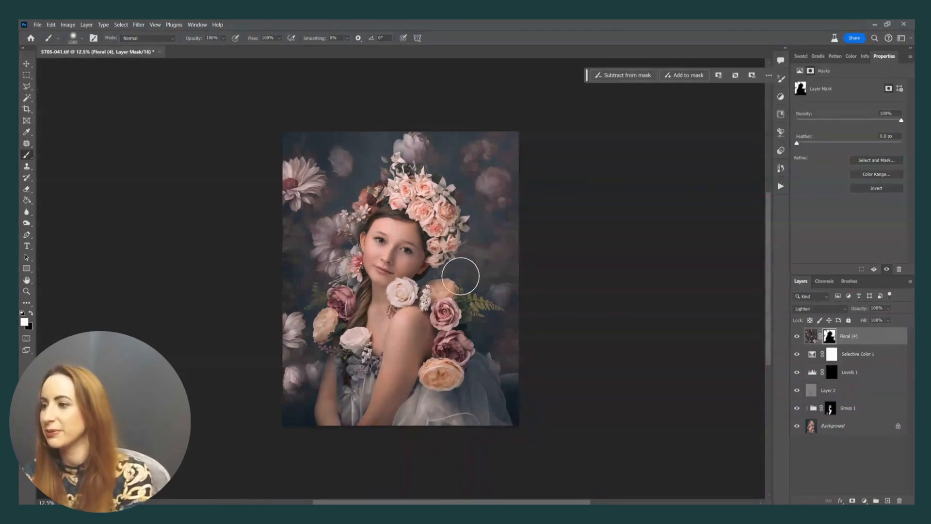
{"action": "left_click_drag", "start_coordinate": [502, 348], "coordinate": [523, 401]}
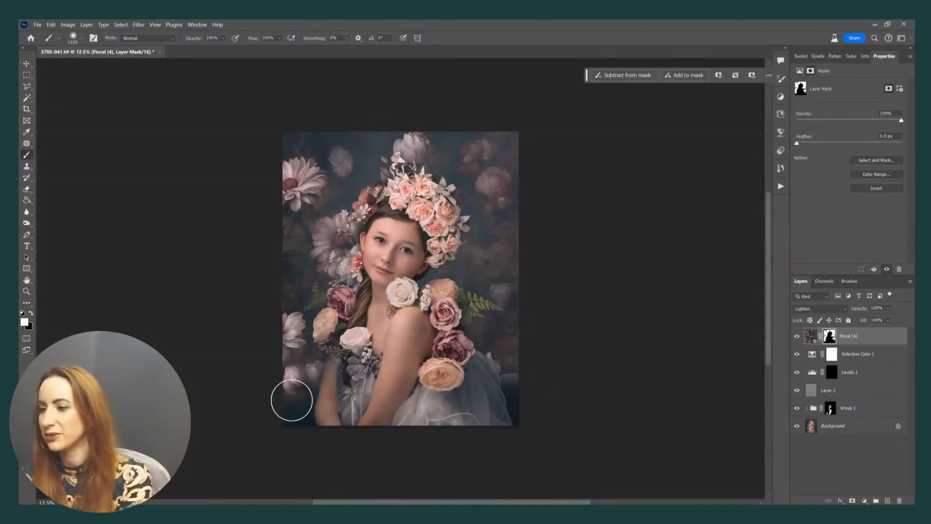
Step: Paint black on the Floral (4) mask with a small brush to clear the overlay from the headpiece and the greenery beside the shoulder flowers
{"action": "scroll", "coordinate": [441, 167], "scroll_direction": "up", "scroll_amount": 2, "text": "alt"}
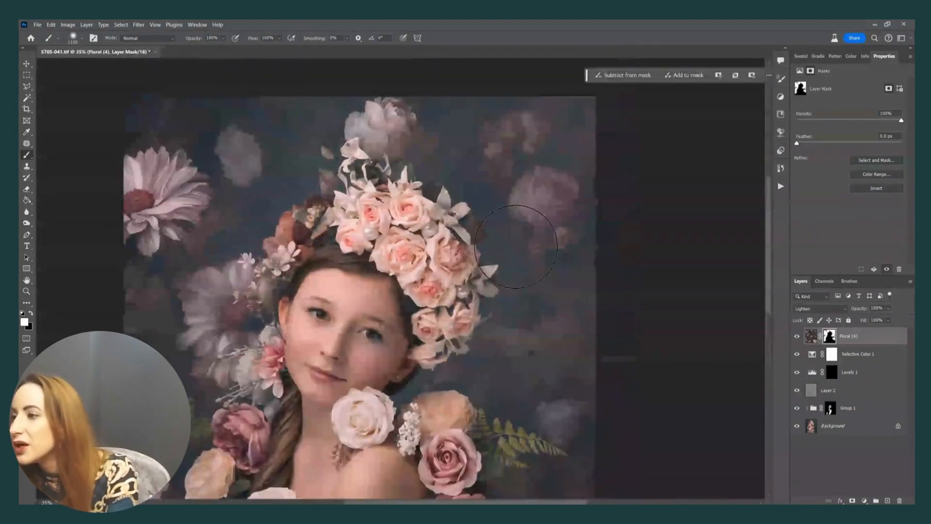
{"action": "key", "text": "x"}
{"action": "key", "text": "bracketleft"}
{"action": "key", "text": "bracketleft"}
{"action": "key", "text": "bracketleft"}
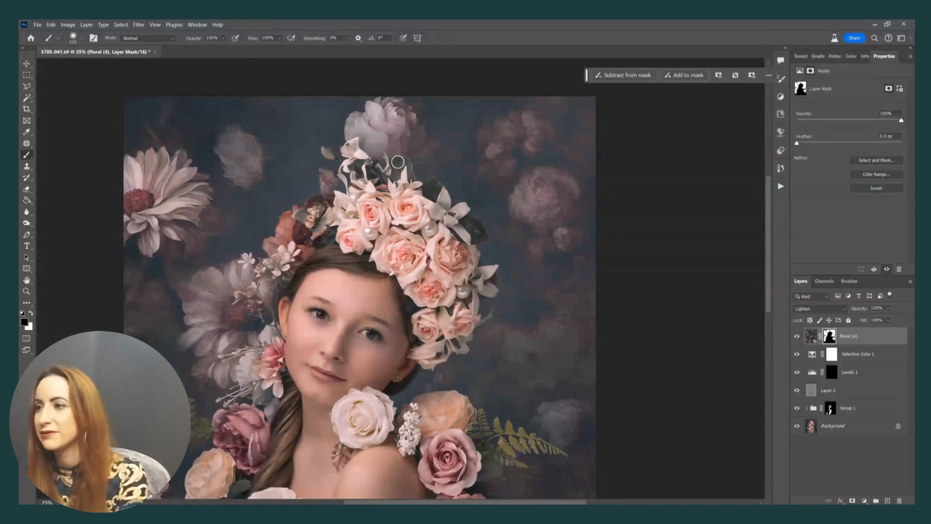
{"action": "scroll", "coordinate": [286, 252], "scroll_direction": "down", "scroll_amount": 1}
{"action": "scroll", "coordinate": [287, 252], "scroll_direction": "down", "scroll_amount": 8}
{"action": "scroll", "coordinate": [286, 252], "scroll_direction": "left", "scroll_amount": 3}
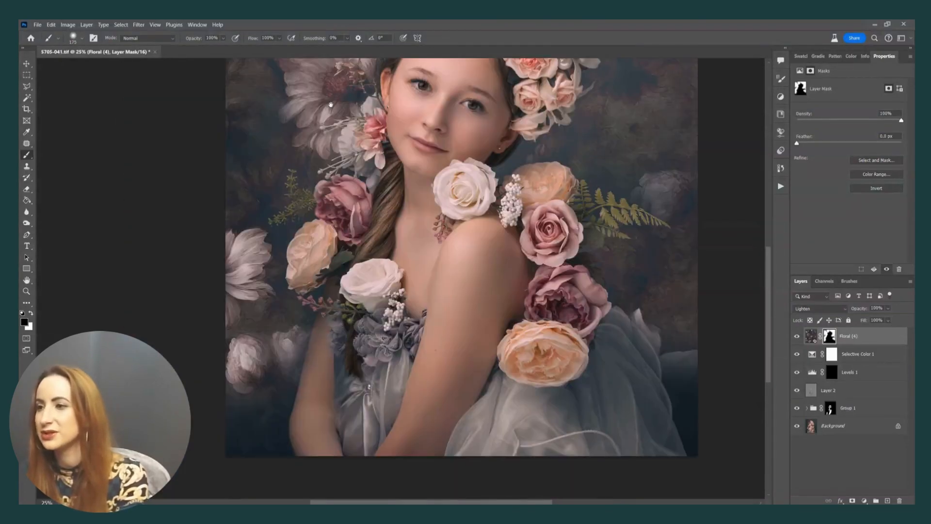
{"action": "mouse_move", "coordinate": [291, 182]}
{"action": "left_mouse_down"}
{"action": "mouse_move", "coordinate": [305, 206]}
{"action": "mouse_move", "coordinate": [274, 212]}
{"action": "mouse_move", "coordinate": [315, 203]}
{"action": "left_mouse_up"}
Step: Fade the overlay near the image's lower corners by painting black on the Floral (4) mask with a large brush, using 40% opacity over the lower-left flowers
{"action": "scroll", "coordinate": [600, 325], "scroll_direction": "up", "scroll_amount": 8}
{"action": "scroll", "coordinate": [599, 325], "scroll_direction": "right", "scroll_amount": 3}
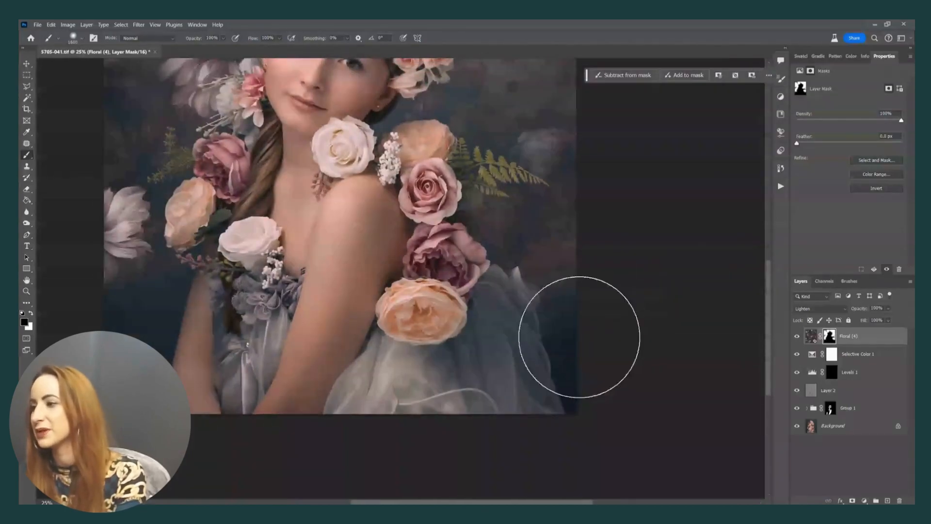
{"action": "key", "text": "ctrl+0"}
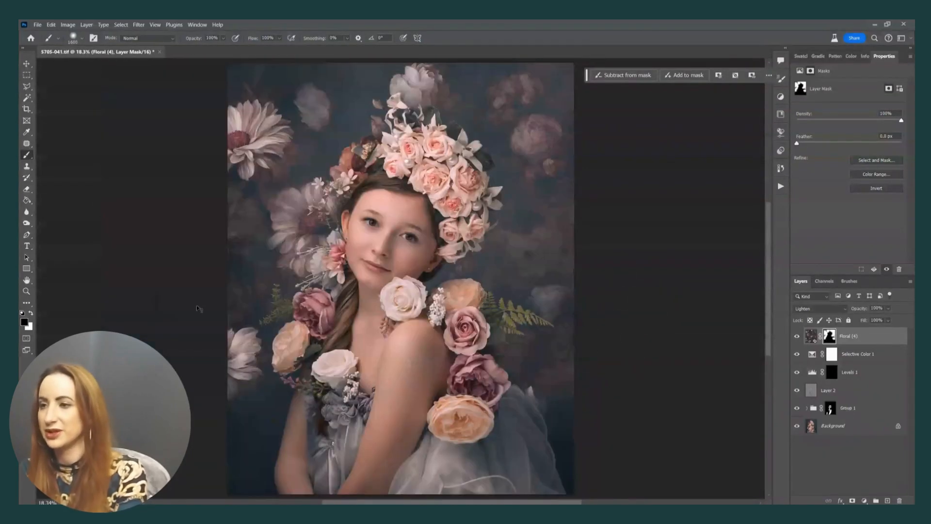
{"action": "key", "text": "bracketright"}
{"action": "left_click_drag", "start_coordinate": [275, 384], "coordinate": [239, 353]}
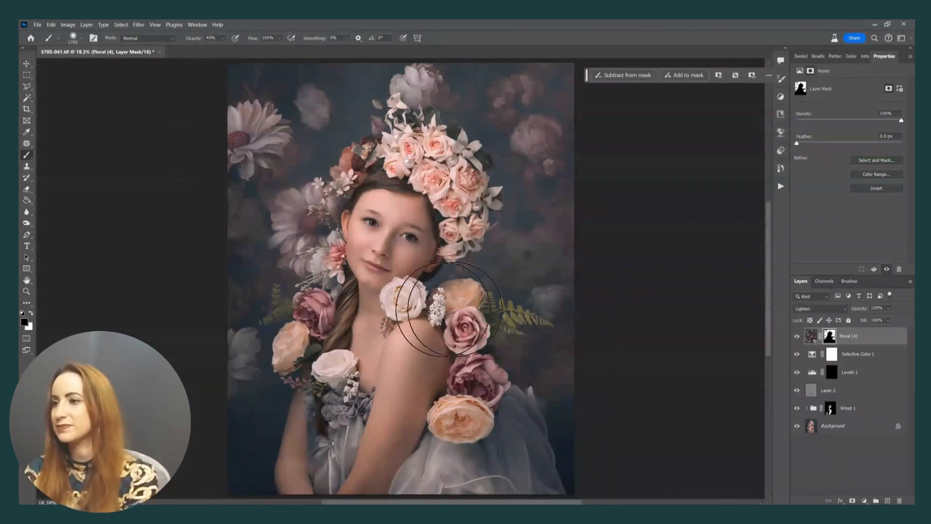
{"action": "key", "text": "ctrl+minus"}
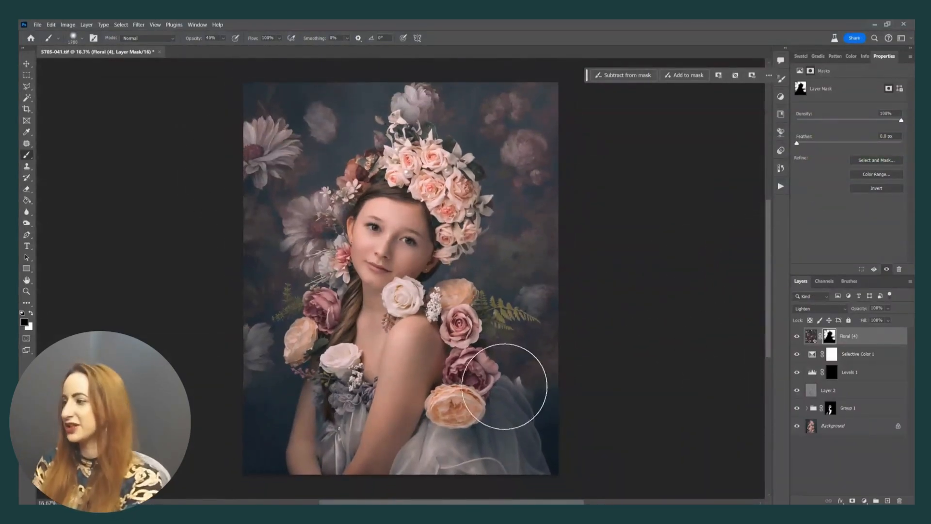
Step: Place the Floral (15) image from the Backgrounds folder and scale it to about 195% so it covers nearly the whole portrait
{"action": "left_click", "coordinate": [270, 491]}
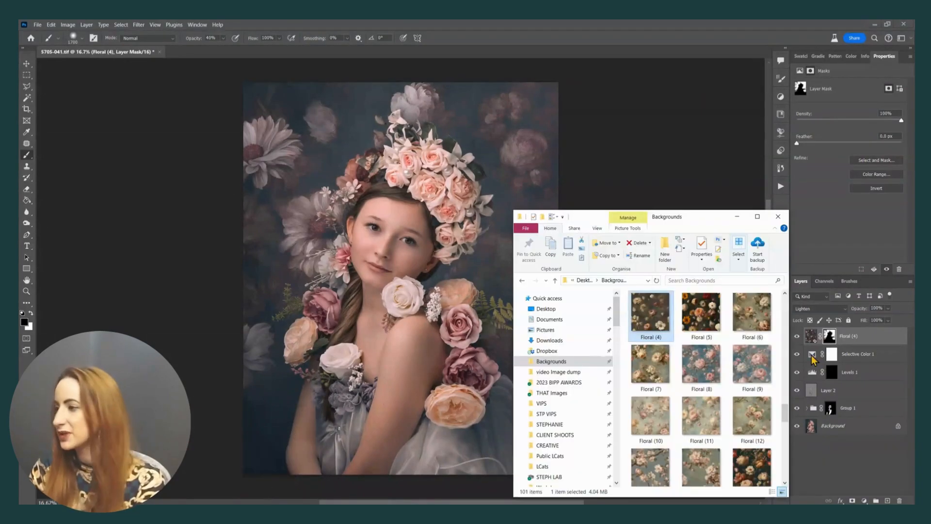
{"action": "left_click", "coordinate": [706, 315]}
{"action": "left_click_drag", "start_coordinate": [739, 475], "coordinate": [325, 345]}
{"action": "key", "text": "ctrl+minus"}
{"action": "left_click_drag", "start_coordinate": [400, 287], "coordinate": [592, 205]}
{"action": "left_click_drag", "start_coordinate": [435, 258], "coordinate": [435, 258]}
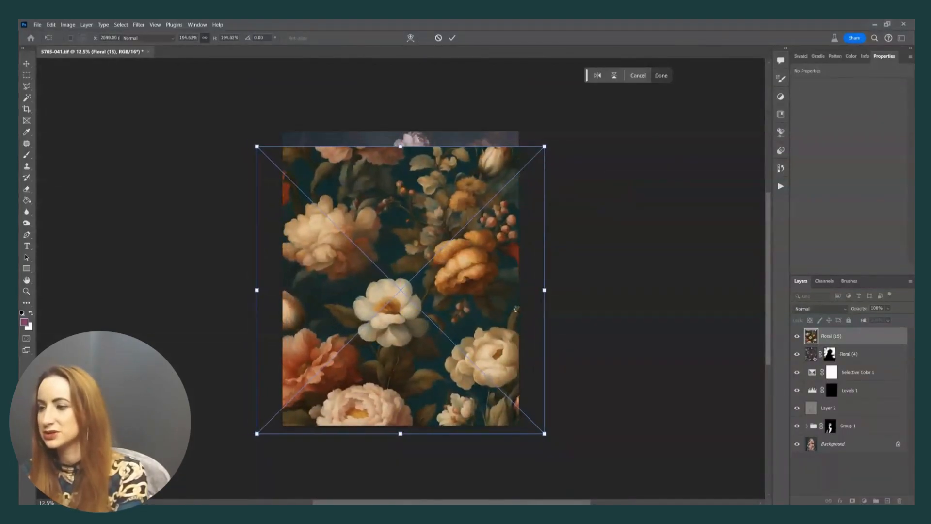
{"action": "key", "text": "Return"}
Step: Set the Floral (15) layer's blend mode to Lighten and rasterize the smart object
{"action": "key", "text": "b"}
{"action": "left_click", "coordinate": [798, 309]}
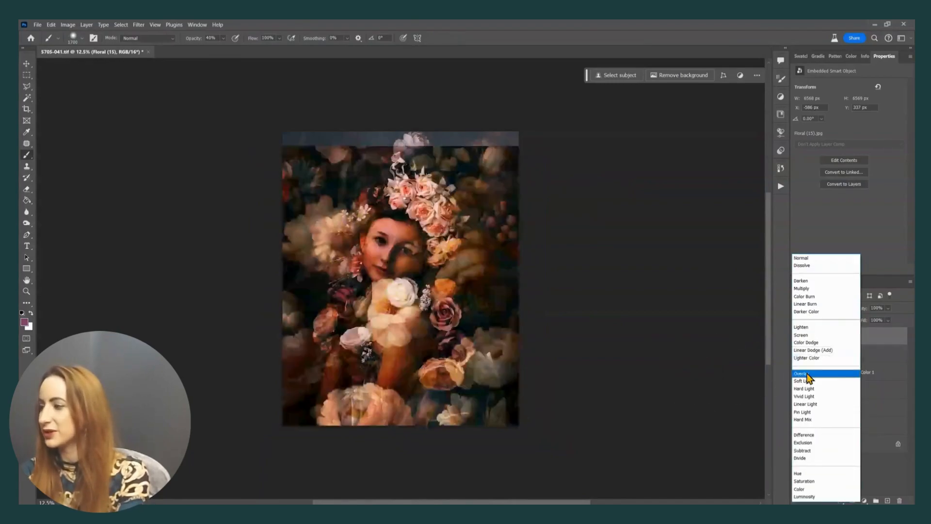
{"action": "left_click", "coordinate": [802, 329]}
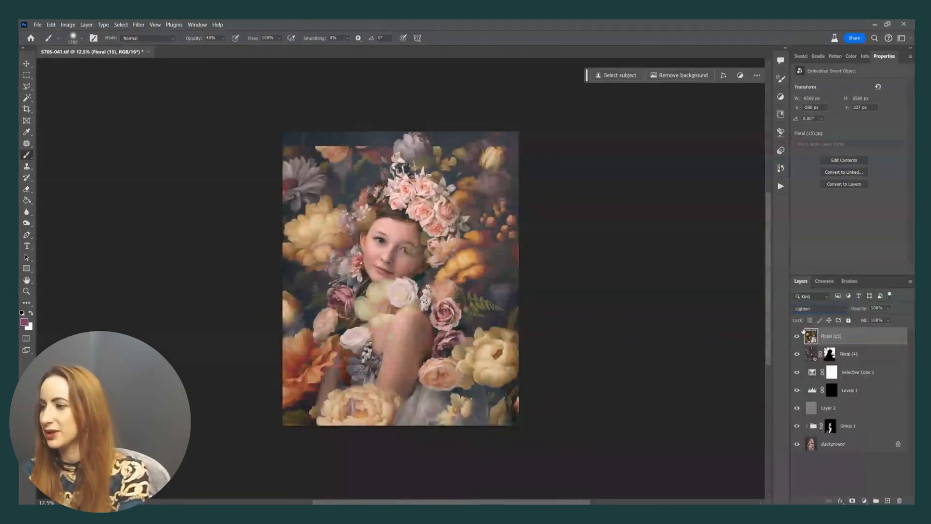
{"action": "key", "text": "e"}
{"action": "left_click", "coordinate": [411, 291]}
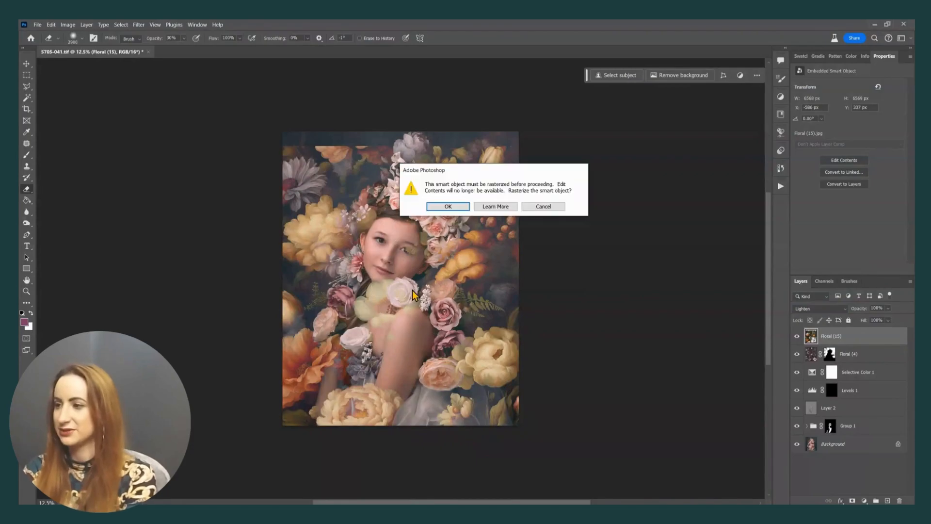
{"action": "key", "text": "Return"}
Step: Recolor the Floral (15) layer with Hue/Saturation, using a hue of -36 and a saturation of -59
{"action": "key", "text": "ctrl+u"}
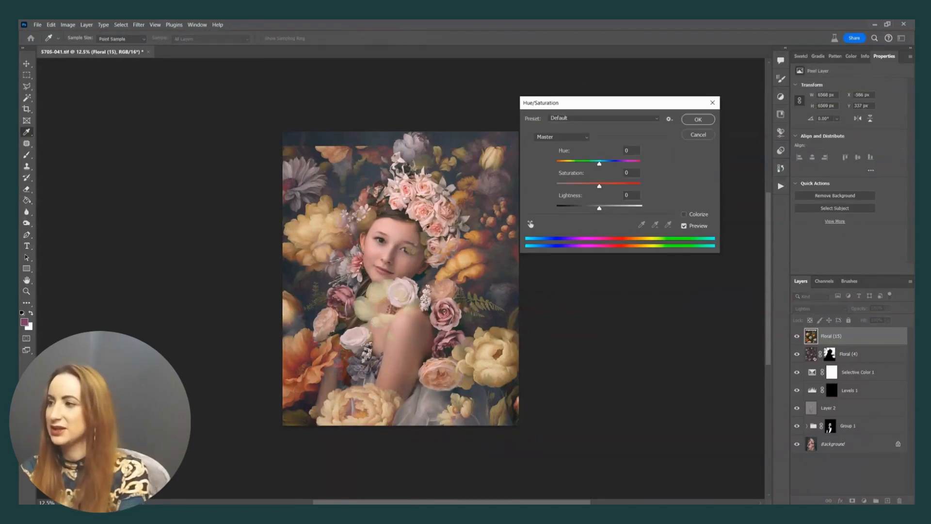
{"action": "mouse_move", "coordinate": [589, 160]}
{"action": "left_mouse_down"}
{"action": "mouse_move", "coordinate": [573, 164]}
{"action": "mouse_move", "coordinate": [587, 167]}
{"action": "left_mouse_up"}
{"action": "left_click", "coordinate": [575, 187]}
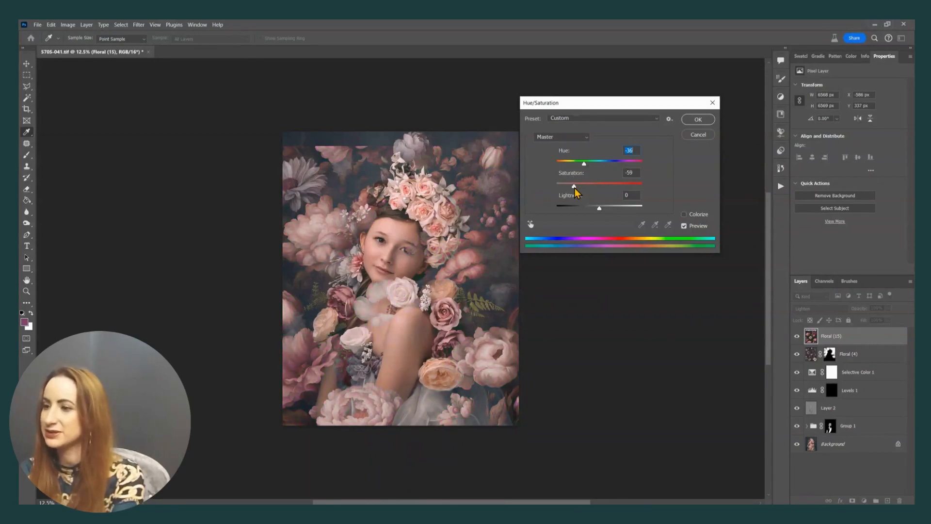
{"action": "key", "text": "Return"}
Step: Add a black mask to the Floral (15) layer and paint white to reveal its flowers near the portrait's lower-left edge
{"action": "key", "text": "e"}
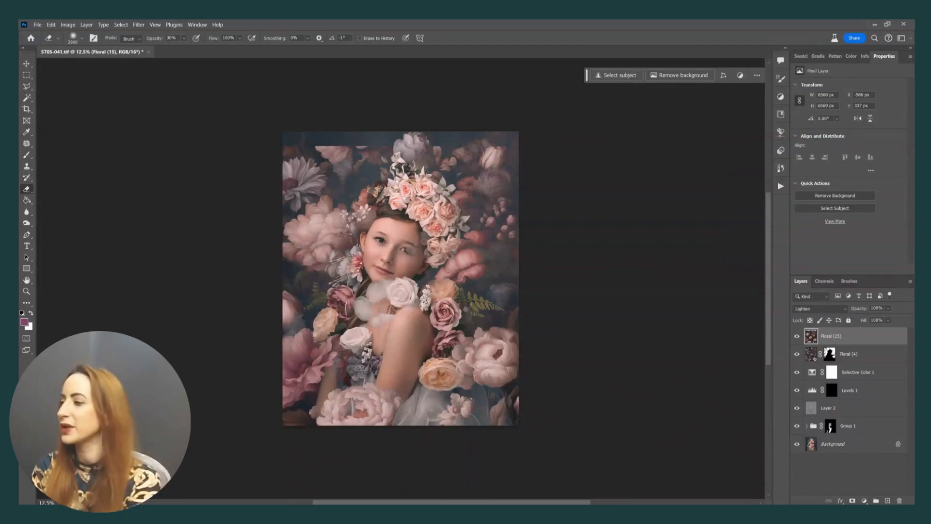
{"action": "left_click", "coordinate": [853, 500]}
{"action": "key", "text": "ctrl+i"}
{"action": "key", "text": "b"}
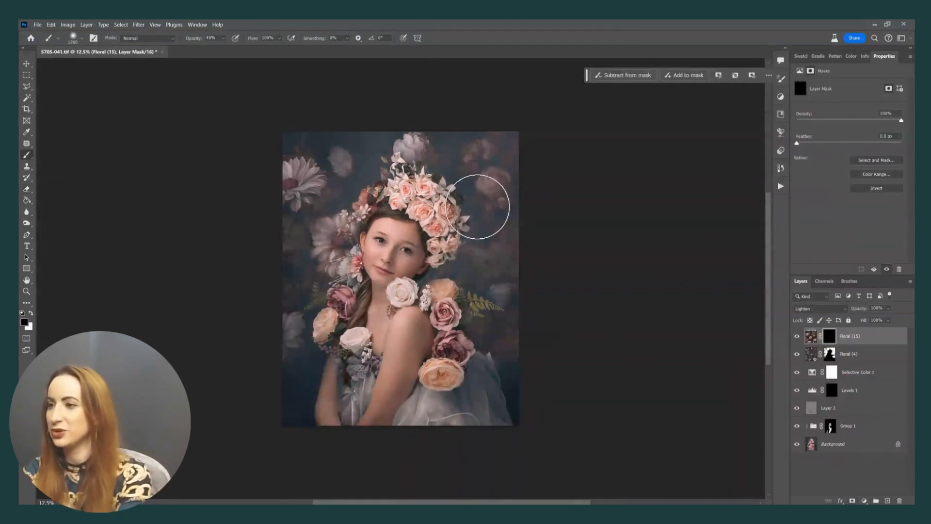
{"action": "key", "text": "x"}
{"action": "mouse_move", "coordinate": [293, 383]}
{"action": "left_mouse_down"}
{"action": "mouse_move", "coordinate": [301, 360]}
{"action": "mouse_move", "coordinate": [318, 368]}
{"action": "mouse_move", "coordinate": [286, 419]}
{"action": "mouse_move", "coordinate": [290, 374]}
{"action": "mouse_move", "coordinate": [313, 356]}
{"action": "mouse_move", "coordinate": [277, 358]}
{"action": "left_mouse_up"}
Step: Paint white on the Floral (15) mask with a smaller brush to reveal flowers along the bottom and lower-right of the portrait
{"action": "key", "text": "bracketleft"}
{"action": "key", "text": "bracketleft"}
{"action": "key", "text": "bracketleft"}
{"action": "mouse_move", "coordinate": [343, 411]}
{"action": "left_mouse_down"}
{"action": "mouse_move", "coordinate": [371, 418]}
{"action": "mouse_move", "coordinate": [356, 413]}
{"action": "mouse_move", "coordinate": [341, 432]}
{"action": "mouse_move", "coordinate": [400, 393]}
{"action": "mouse_move", "coordinate": [486, 405]}
{"action": "mouse_move", "coordinate": [503, 389]}
{"action": "mouse_move", "coordinate": [515, 393]}
{"action": "mouse_move", "coordinate": [521, 427]}
{"action": "mouse_move", "coordinate": [495, 364]}
{"action": "mouse_move", "coordinate": [507, 354]}
{"action": "mouse_move", "coordinate": [487, 332]}
{"action": "mouse_move", "coordinate": [511, 330]}
{"action": "mouse_move", "coordinate": [503, 360]}
{"action": "left_mouse_up"}
{"action": "key", "text": "bracketright"}
{"action": "key", "text": "bracketleft"}
{"action": "key", "text": "bracketleft"}
{"action": "left_click_drag", "start_coordinate": [456, 415], "coordinate": [452, 416]}
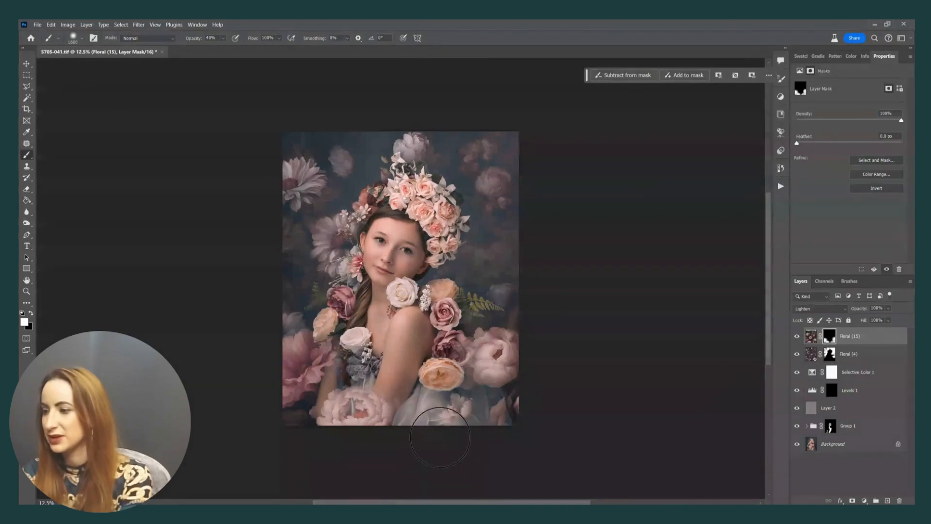
Step: Paint black on the Floral (15) mask to clear the girl's arms and dress, and white to reveal flowers on the backdrop beside the headpiece
{"action": "mouse_move", "coordinate": [375, 415]}
{"action": "left_mouse_down"}
{"action": "mouse_move", "coordinate": [350, 411]}
{"action": "mouse_move", "coordinate": [335, 424]}
{"action": "mouse_move", "coordinate": [366, 416]}
{"action": "mouse_move", "coordinate": [349, 405]}
{"action": "left_mouse_up"}
{"action": "key", "text": "x"}
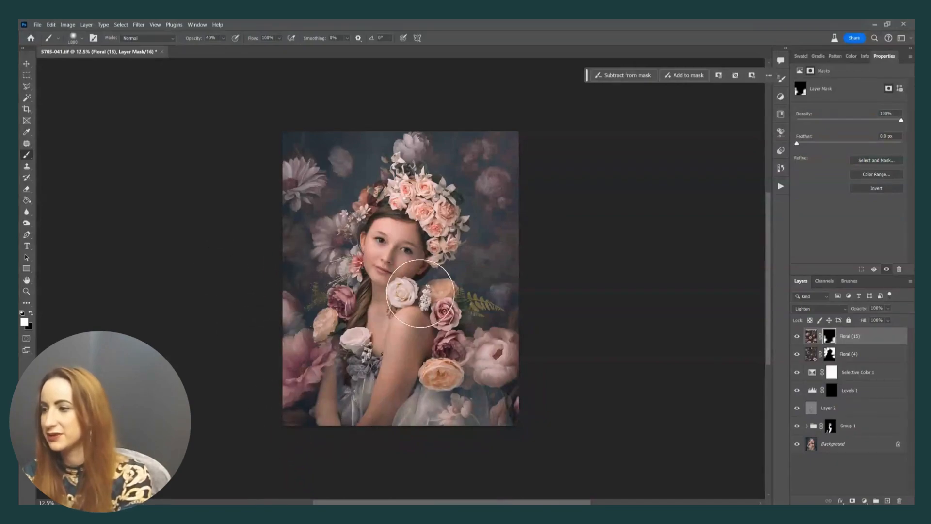
{"action": "key", "text": "bracketleft"}
{"action": "left_click_drag", "start_coordinate": [480, 264], "coordinate": [501, 262]}
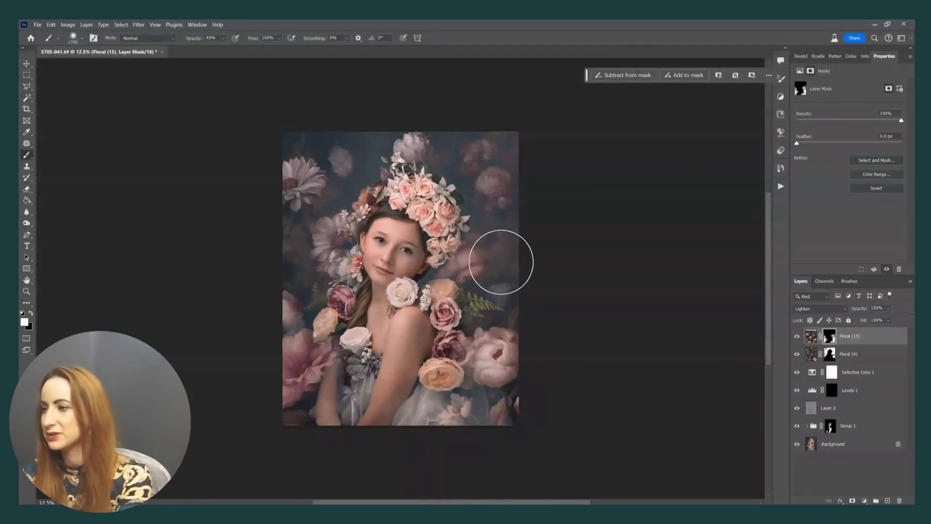
Step: Lower the Floral (15) layer's opacity to 50% and adjust the opacity of the Floral (4) layer
{"action": "left_click_drag", "start_coordinate": [884, 320], "coordinate": [876, 320]}
{"action": "left_click", "coordinate": [864, 359]}
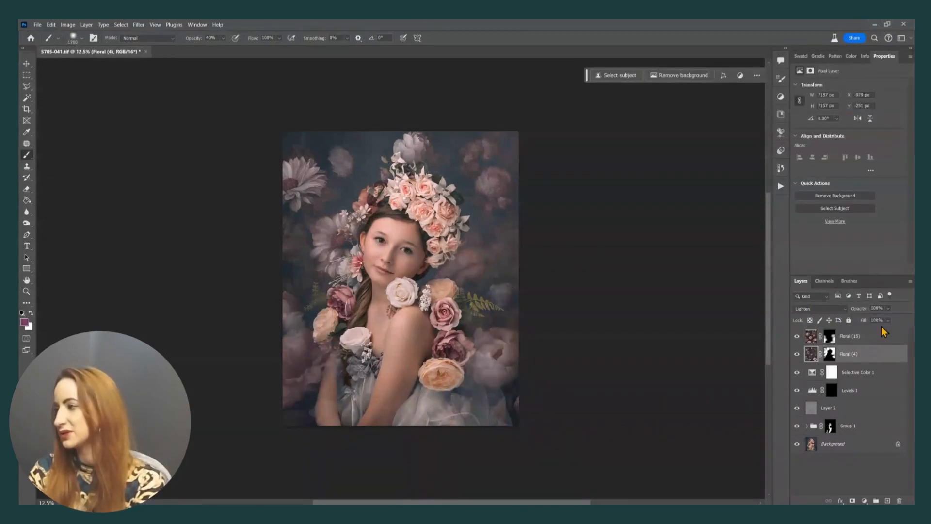
{"action": "left_click_drag", "start_coordinate": [883, 318], "coordinate": [892, 318]}
{"action": "left_click", "coordinate": [848, 335]}
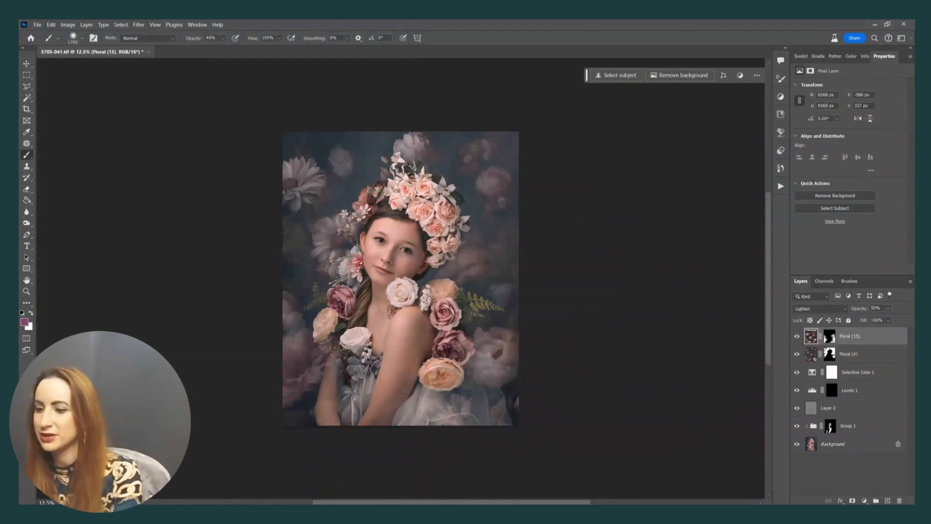
{"action": "left_click", "coordinate": [244, 513]}
{"action": "left_click", "coordinate": [270, 479]}
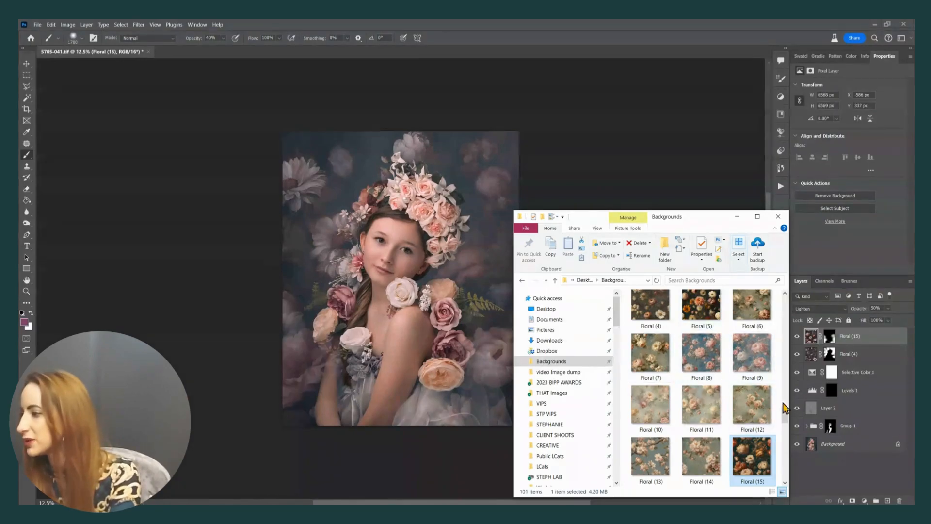
{"action": "left_click", "coordinate": [723, 366]}
{"action": "left_click_drag", "start_coordinate": [752, 357], "coordinate": [411, 324]}
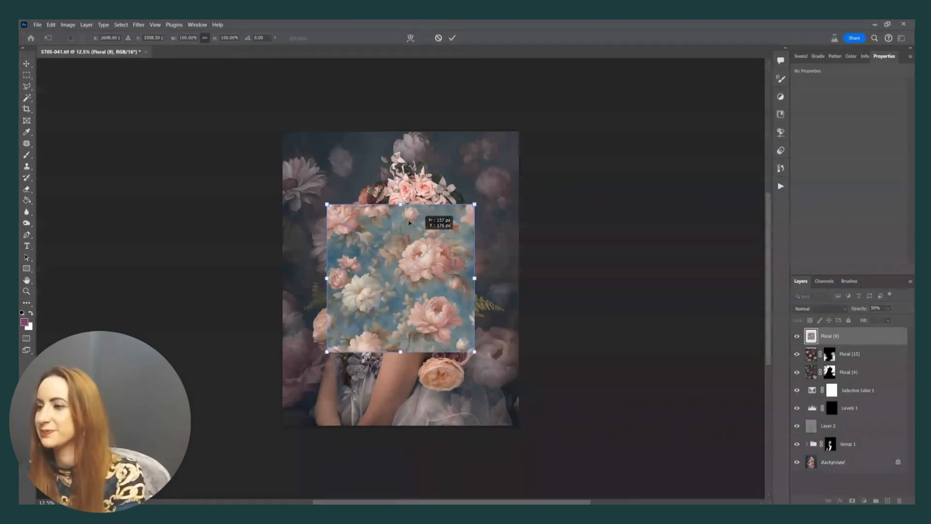
{"action": "left_click_drag", "start_coordinate": [401, 221], "coordinate": [541, 349]}
{"action": "mouse_move", "coordinate": [479, 286]}
{"action": "left_mouse_down"}
{"action": "mouse_move", "coordinate": [485, 274]}
{"action": "mouse_move", "coordinate": [486, 286]}
{"action": "mouse_move", "coordinate": [489, 202]}
{"action": "left_mouse_up"}
{"action": "key", "text": "Escape"}
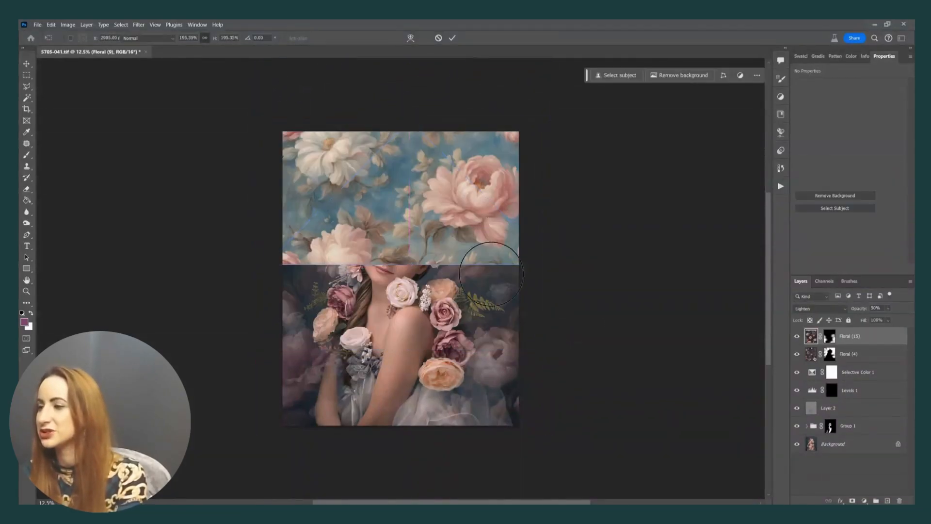
Step: Place the Floral (5) image from the Backgrounds folder and enlarge it to cover the upper part of the portrait
{"action": "left_click", "coordinate": [243, 509]}
{"action": "left_click", "coordinate": [267, 489]}
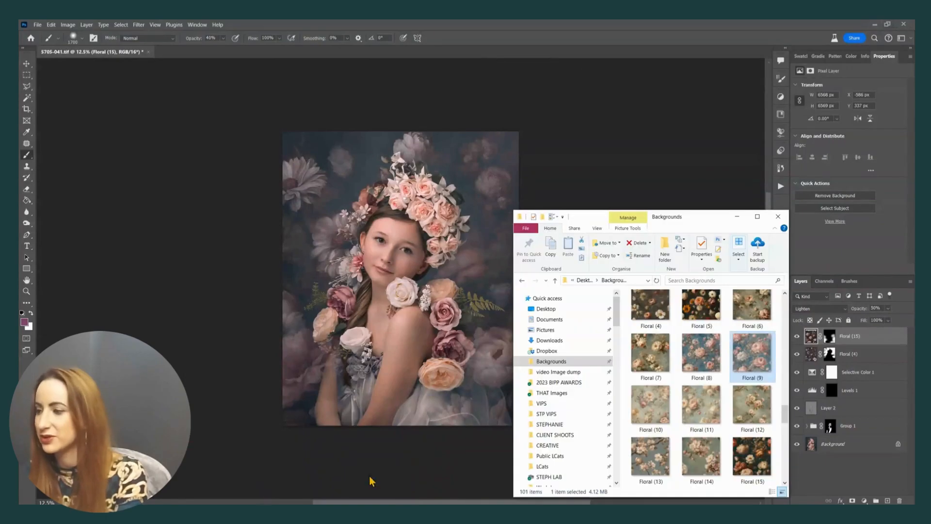
{"action": "left_click", "coordinate": [650, 456]}
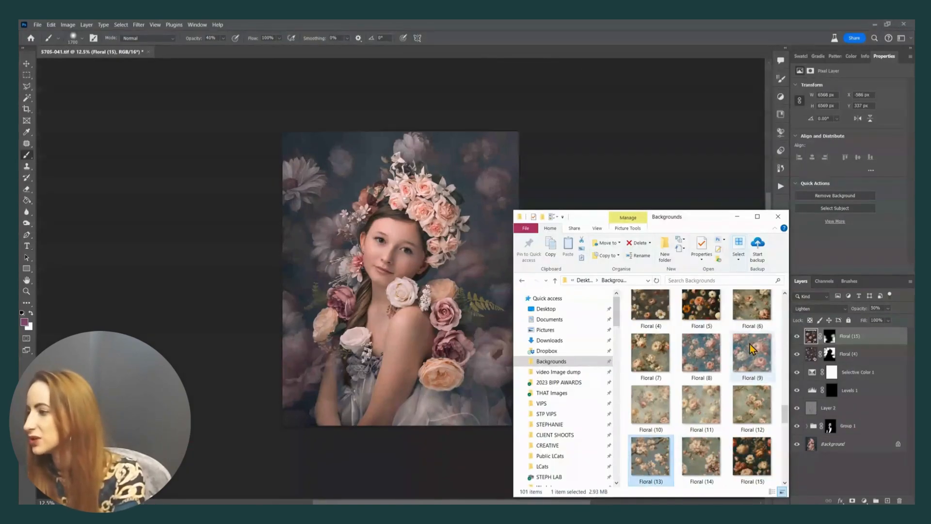
{"action": "left_click_drag", "start_coordinate": [699, 310], "coordinate": [422, 276]}
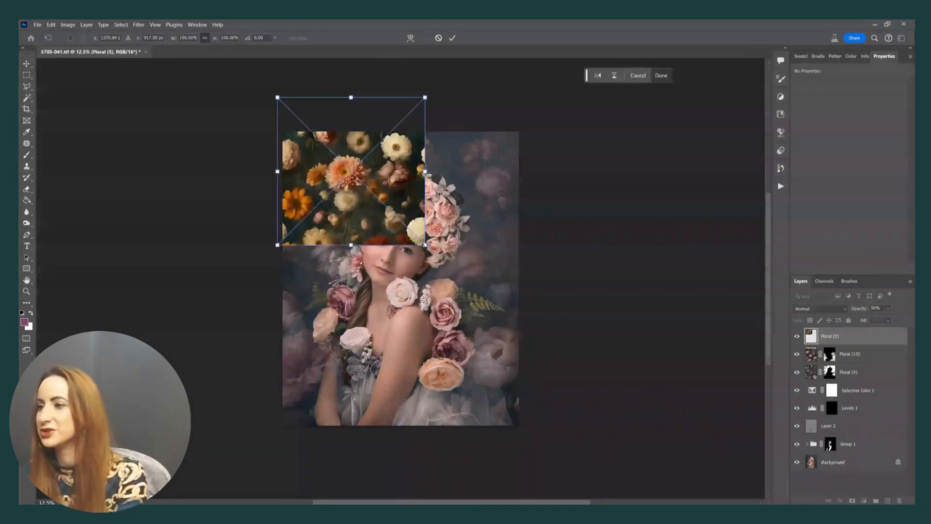
{"action": "left_click_drag", "start_coordinate": [490, 312], "coordinate": [478, 285]}
{"action": "key", "text": "Return"}
Step: Rasterize the Floral (5) layer and recolor it with Hue/Saturation, using a hue of -22 and a saturation of about -64
{"action": "key", "text": "e"}
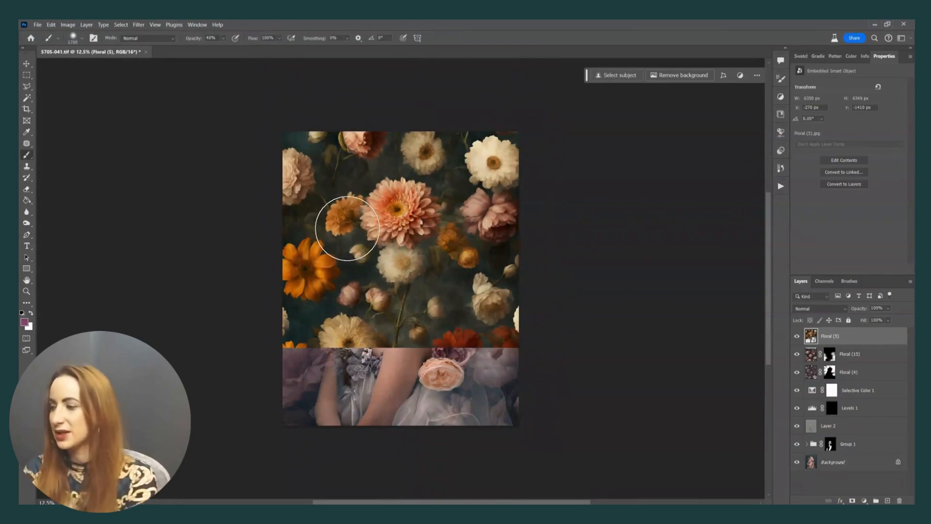
{"action": "left_click", "coordinate": [348, 219]}
{"action": "key", "text": "Return"}
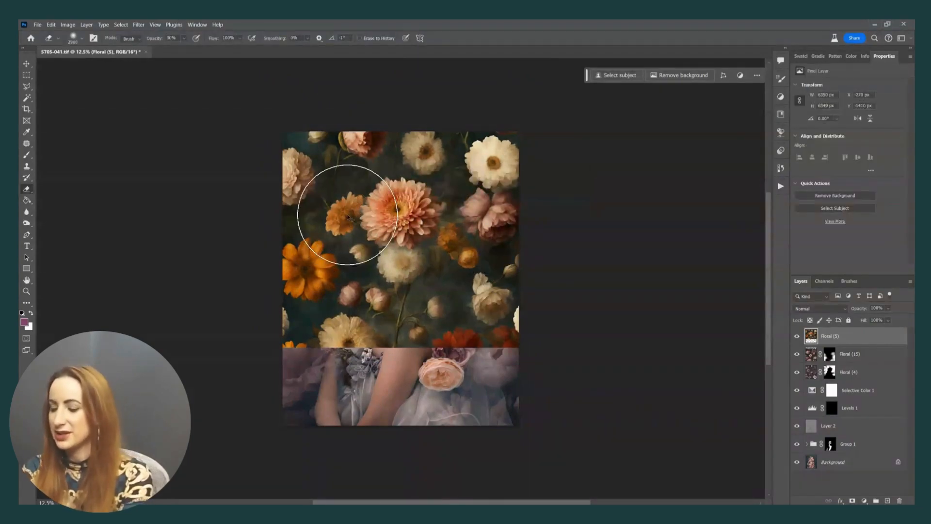
{"action": "key", "text": "ctrl+u"}
{"action": "left_click_drag", "start_coordinate": [614, 166], "coordinate": [586, 162]}
{"action": "left_click", "coordinate": [569, 189]}
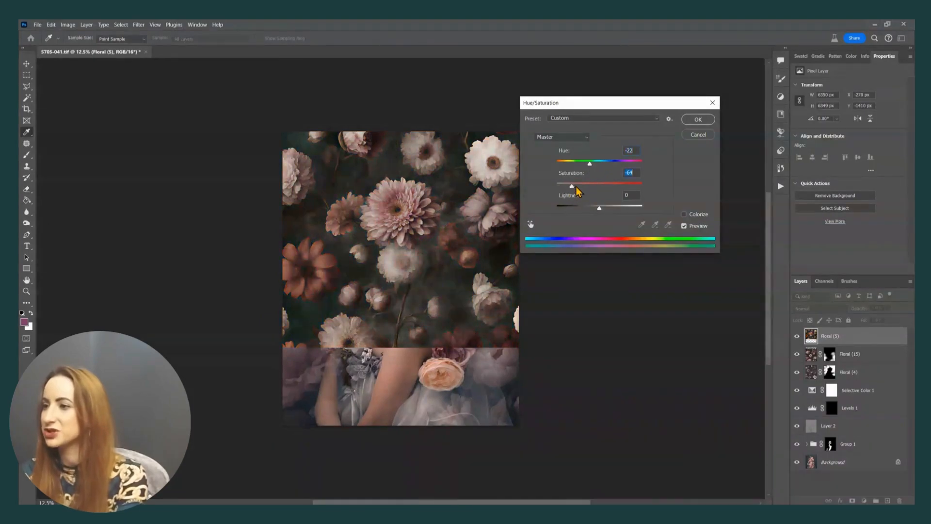
{"action": "key", "text": "Return"}
Step: Set the Floral (5) layer's blend mode to Lighten and move it up so its large pink flower sits behind the headpiece
{"action": "left_click", "coordinate": [820, 309]}
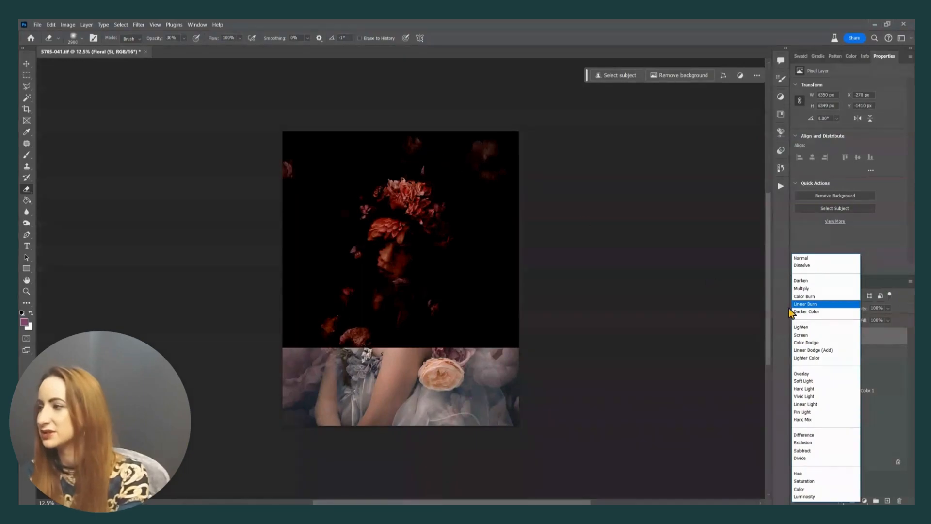
{"action": "left_click", "coordinate": [815, 327]}
{"action": "key", "text": "v"}
{"action": "left_click_drag", "start_coordinate": [508, 168], "coordinate": [485, 160]}
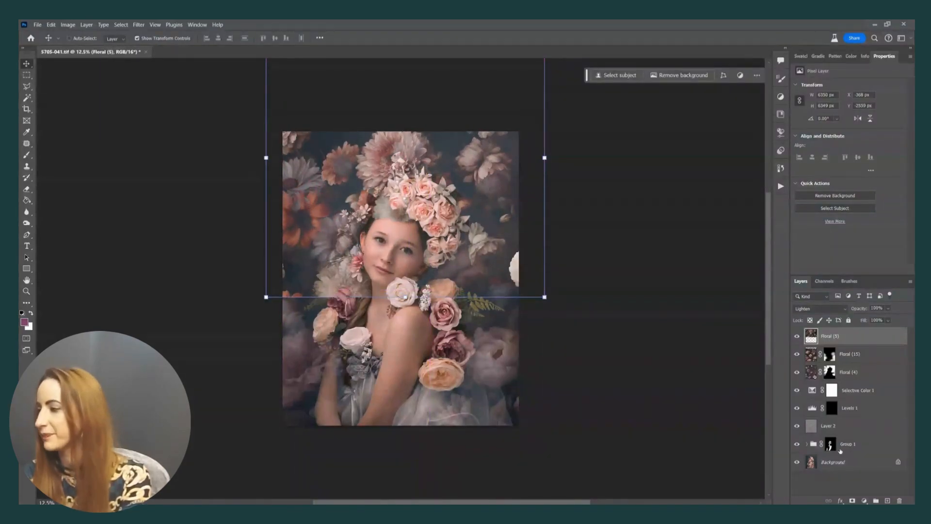
Step: Add a black mask to the Floral (5) layer and paint white at 40% opacity to reveal flowers around the upper backdrop
{"action": "left_click", "coordinate": [852, 501]}
{"action": "key", "text": "ctrl+i"}
{"action": "key", "text": "d"}
{"action": "key", "text": "b"}
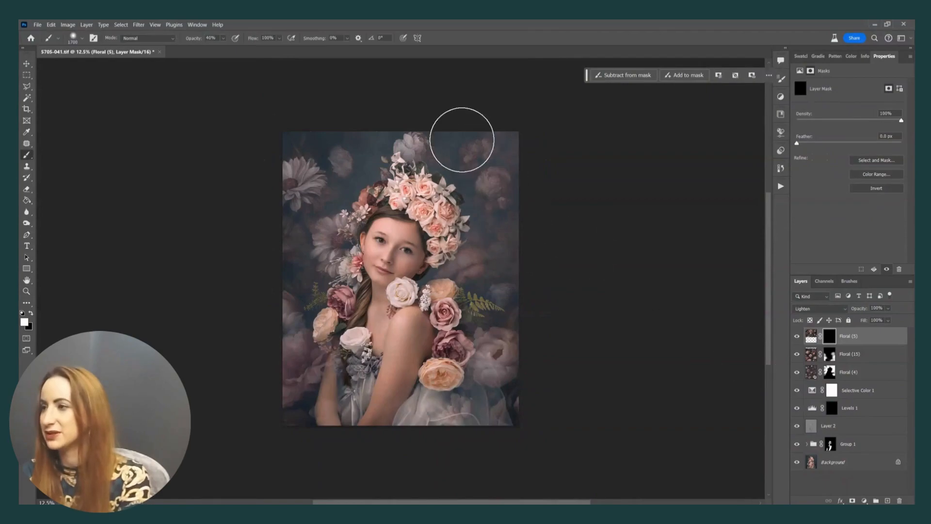
{"action": "mouse_move", "coordinate": [484, 164]}
{"action": "left_mouse_down"}
{"action": "mouse_move", "coordinate": [514, 156]}
{"action": "mouse_move", "coordinate": [421, 134]}
{"action": "mouse_move", "coordinate": [375, 145]}
{"action": "mouse_move", "coordinate": [352, 167]}
{"action": "mouse_move", "coordinate": [396, 149]}
{"action": "mouse_move", "coordinate": [327, 183]}
{"action": "mouse_move", "coordinate": [336, 187]}
{"action": "mouse_move", "coordinate": [327, 138]}
{"action": "left_mouse_up"}
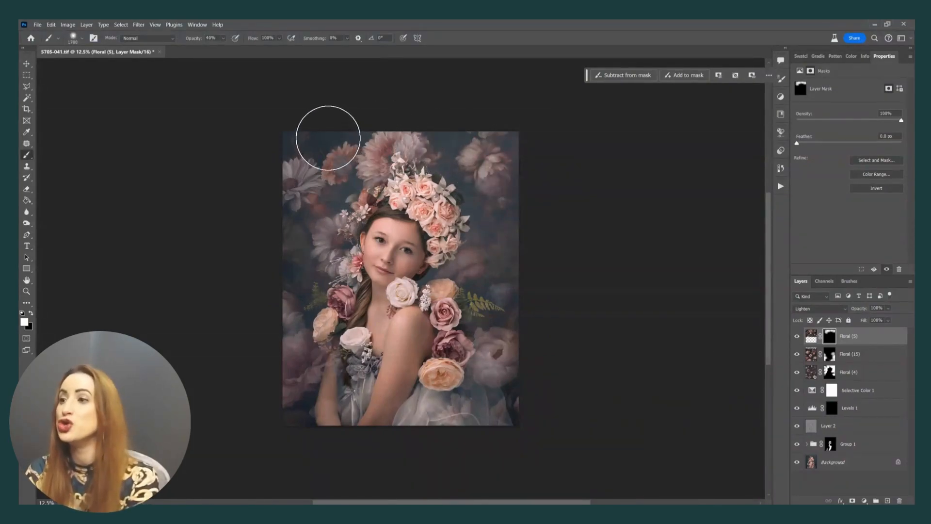
{"action": "mouse_move", "coordinate": [493, 221]}
{"action": "left_mouse_down"}
{"action": "mouse_move", "coordinate": [472, 191]}
{"action": "mouse_move", "coordinate": [512, 243]}
{"action": "mouse_move", "coordinate": [517, 274]}
{"action": "mouse_move", "coordinate": [282, 237]}
{"action": "mouse_move", "coordinate": [295, 252]}
{"action": "mouse_move", "coordinate": [275, 275]}
{"action": "mouse_move", "coordinate": [288, 234]}
{"action": "mouse_move", "coordinate": [280, 219]}
{"action": "mouse_move", "coordinate": [214, 193]}
{"action": "left_mouse_up"}
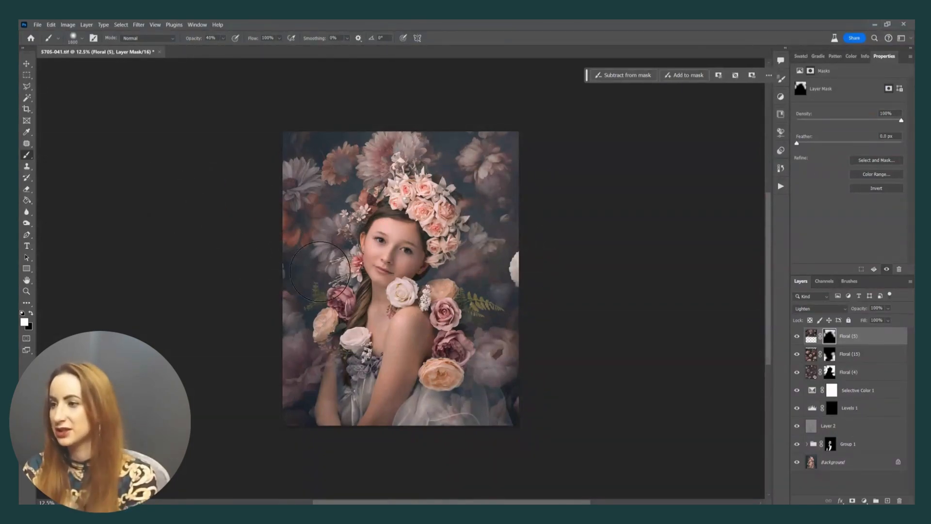
Step: Set the Floral (5) layer's opacity to 70% and paint black on its mask over the pale flower at the portrait's right edge
{"action": "key", "text": "bracketleft"}
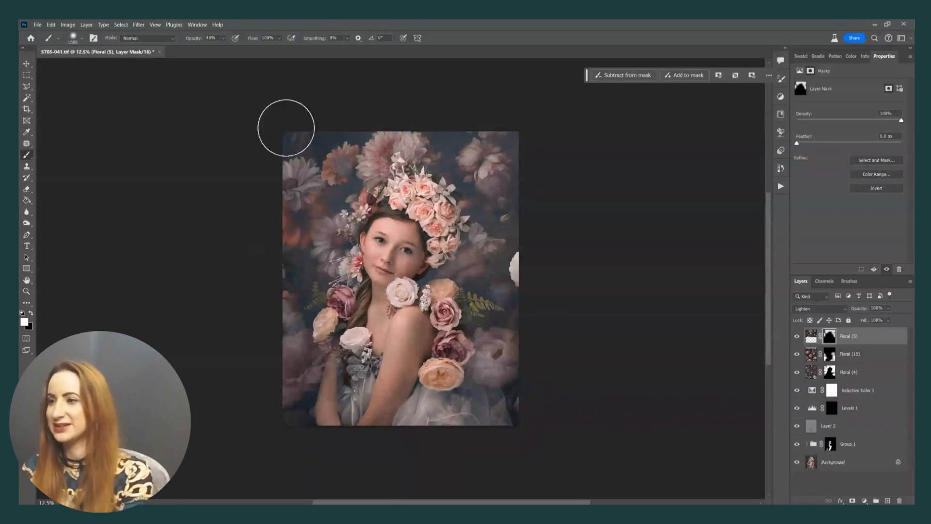
{"action": "key", "text": "x"}
{"action": "key", "text": "bracketleft"}
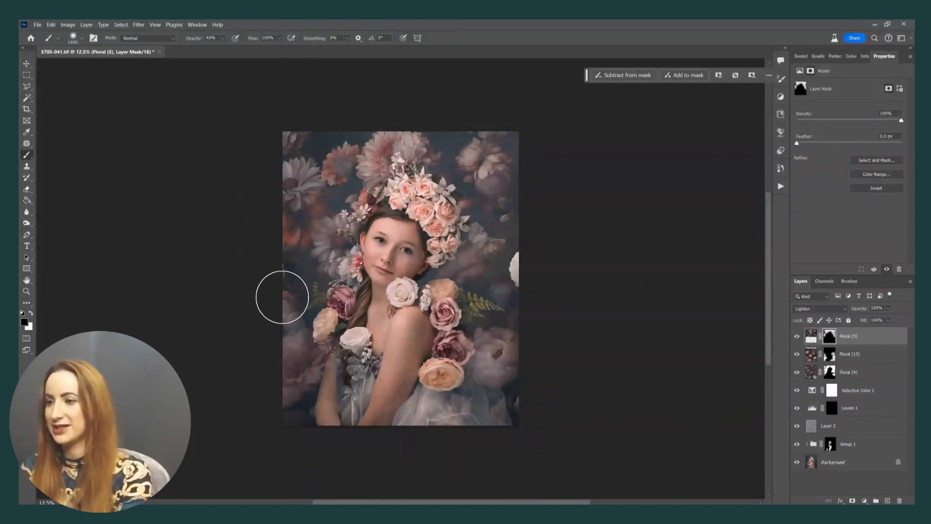
{"action": "left_click", "coordinate": [885, 319]}
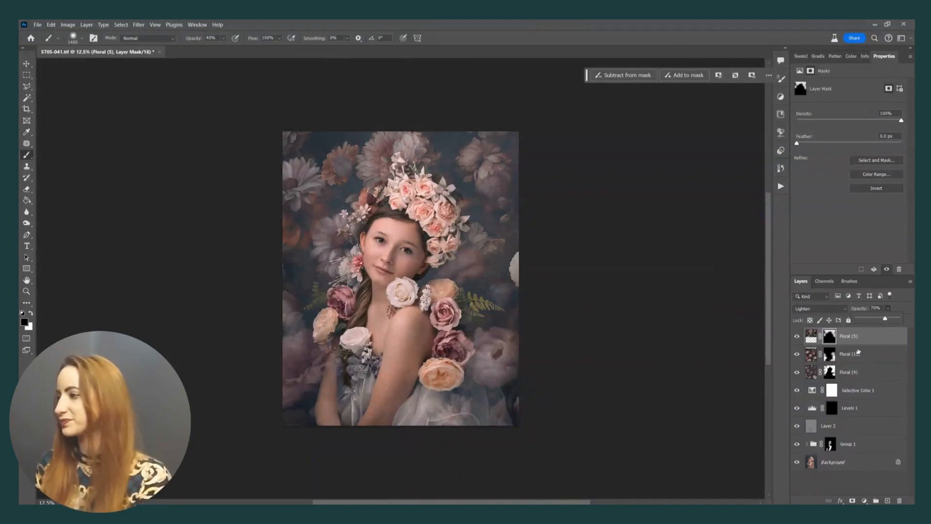
{"action": "left_click", "coordinate": [796, 339]}
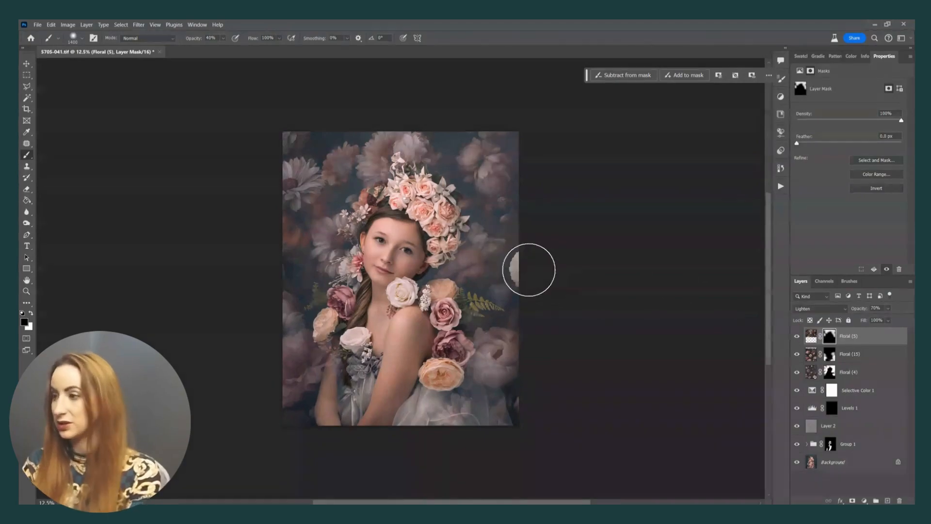
{"action": "left_click", "coordinate": [517, 275]}
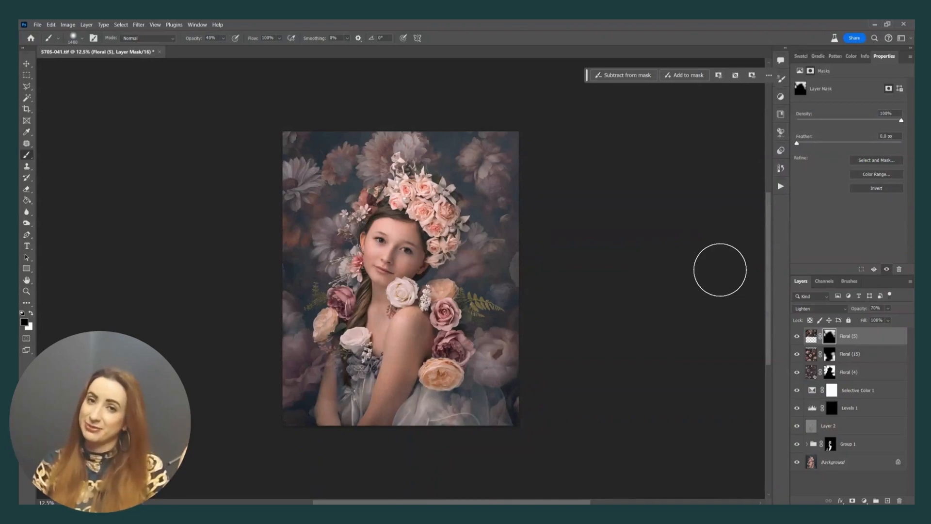
Step: Add a Solid Color fill layer above the floral layers in a medium teal blue
{"action": "left_click", "coordinate": [864, 501]}
{"action": "left_click", "coordinate": [858, 348]}
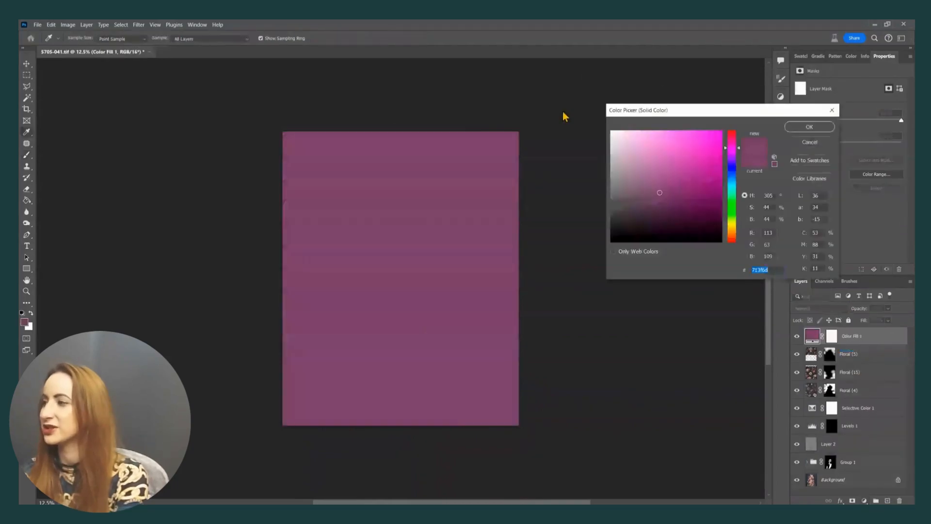
{"action": "left_click", "coordinate": [734, 173]}
{"action": "left_click_drag", "start_coordinate": [734, 183], "coordinate": [734, 180]}
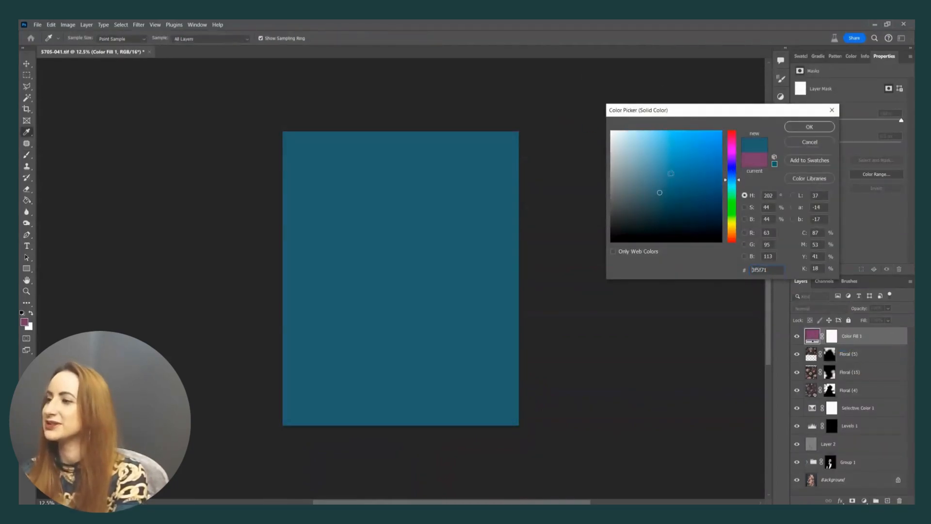
{"action": "left_click", "coordinate": [674, 193]}
{"action": "left_click", "coordinate": [732, 178]}
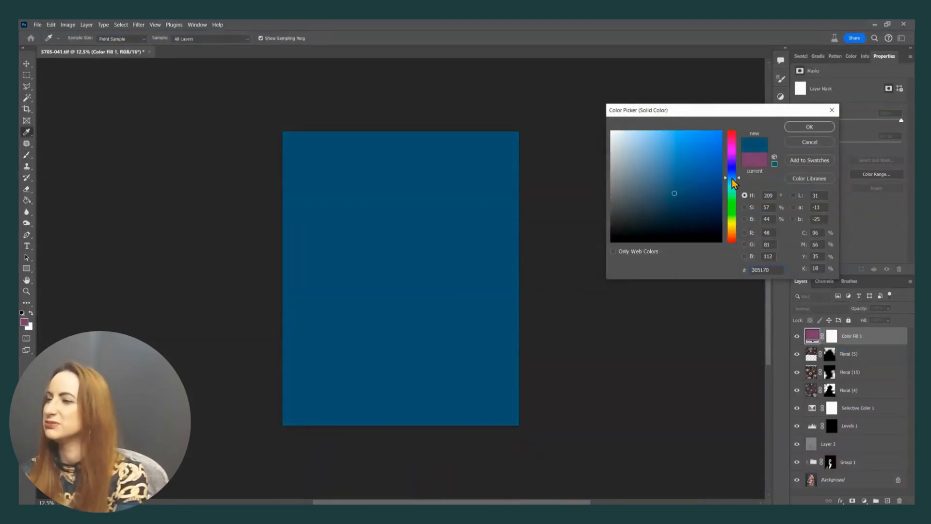
{"action": "left_click", "coordinate": [731, 180]}
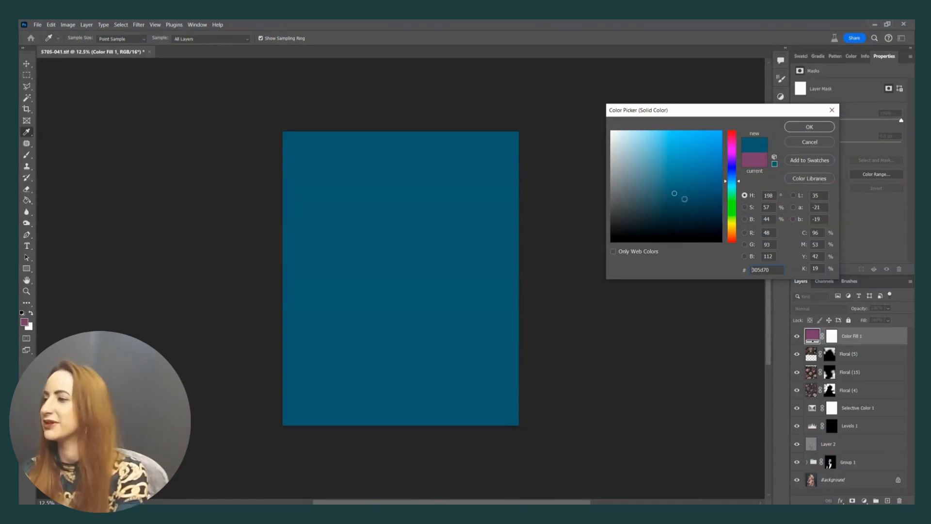
{"action": "key", "text": "Return"}
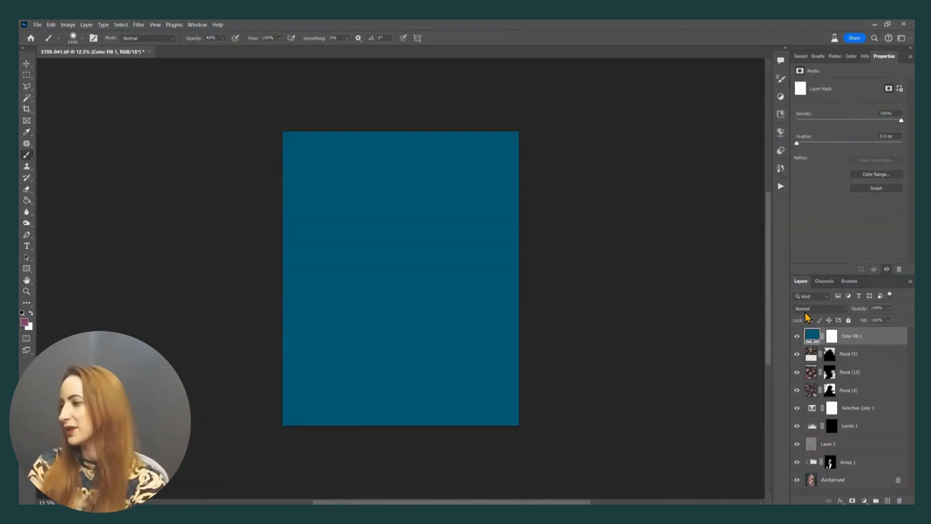
Step: Set the color fill layer's blend mode to Lighten and change its color to the dark teal #1d3e4c
{"action": "left_click", "coordinate": [806, 311]}
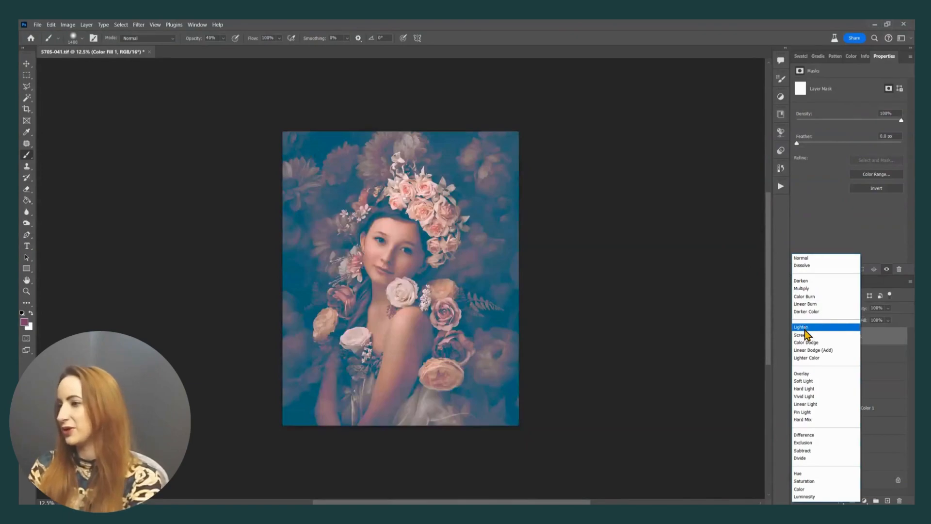
{"action": "left_click", "coordinate": [804, 328]}
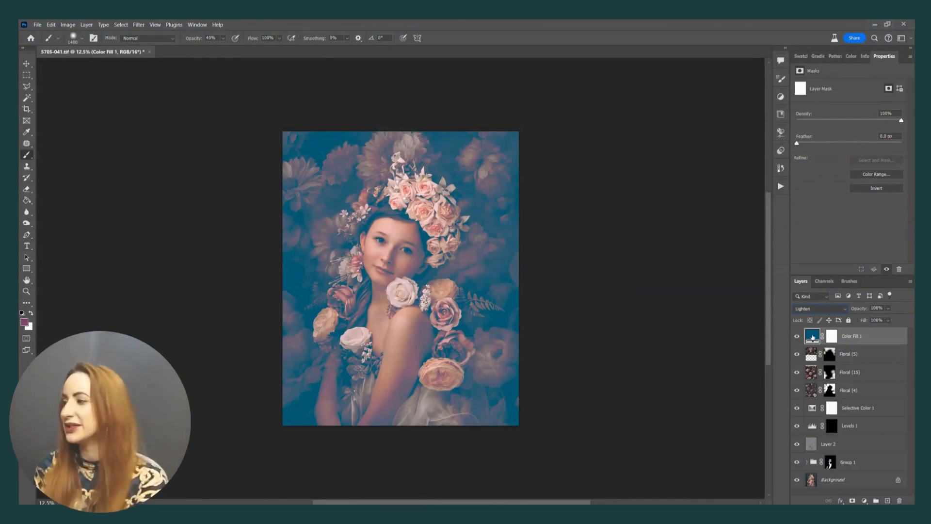
{"action": "double_click", "coordinate": [812, 334]}
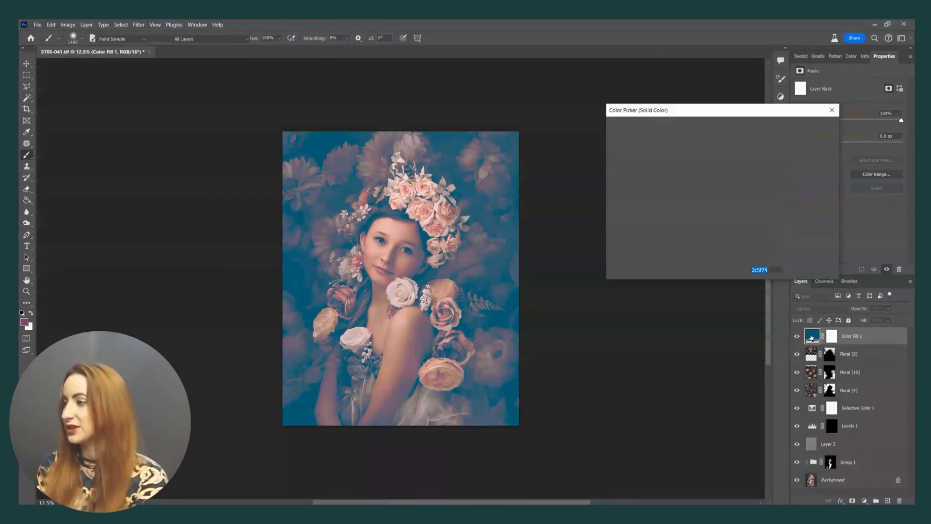
{"action": "left_click_drag", "start_coordinate": [688, 218], "coordinate": [647, 216]}
{"action": "mouse_move", "coordinate": [688, 179]}
{"action": "left_mouse_down"}
{"action": "mouse_move", "coordinate": [655, 209]}
{"action": "mouse_move", "coordinate": [657, 225]}
{"action": "mouse_move", "coordinate": [660, 191]}
{"action": "mouse_move", "coordinate": [674, 212]}
{"action": "mouse_move", "coordinate": [688, 207]}
{"action": "mouse_move", "coordinate": [674, 222]}
{"action": "mouse_move", "coordinate": [685, 215]}
{"action": "left_mouse_up"}
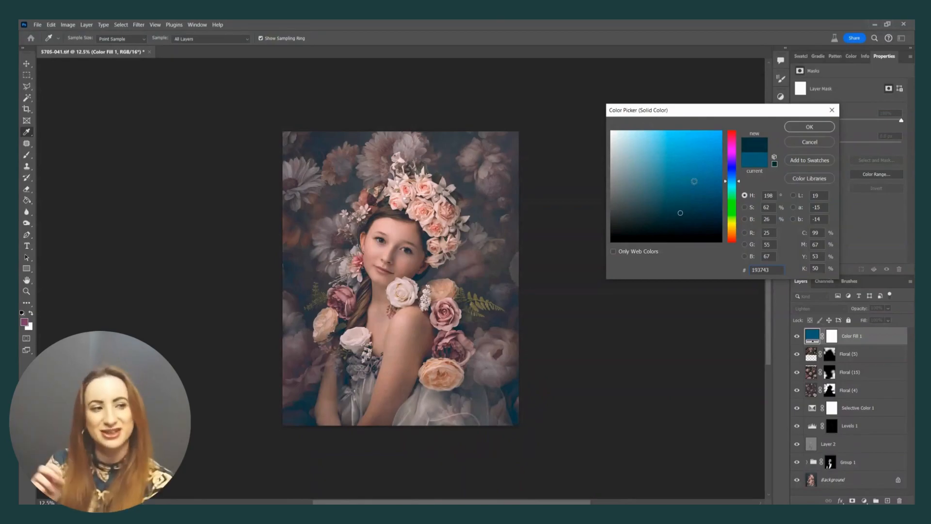
{"action": "left_click", "coordinate": [683, 208]}
{"action": "left_click_drag", "start_coordinate": [683, 209], "coordinate": [679, 212]}
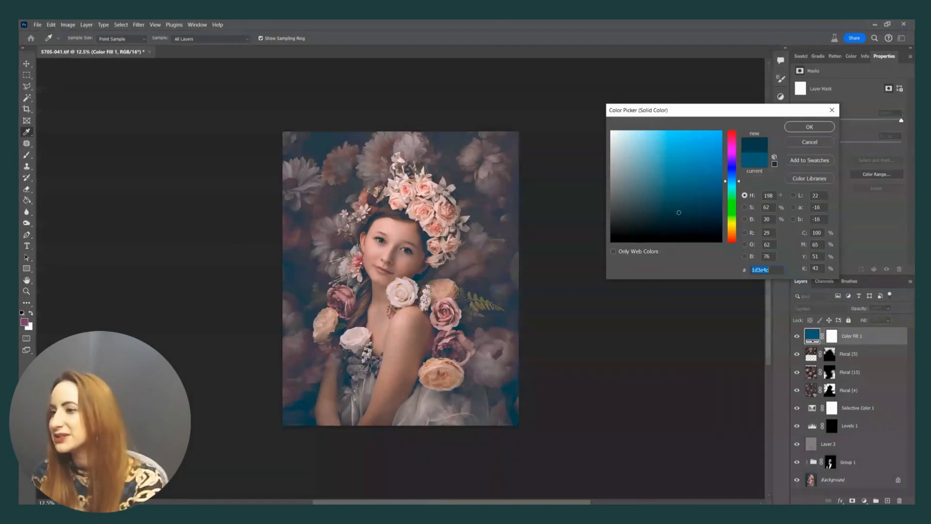
{"action": "left_click", "coordinate": [794, 127]}
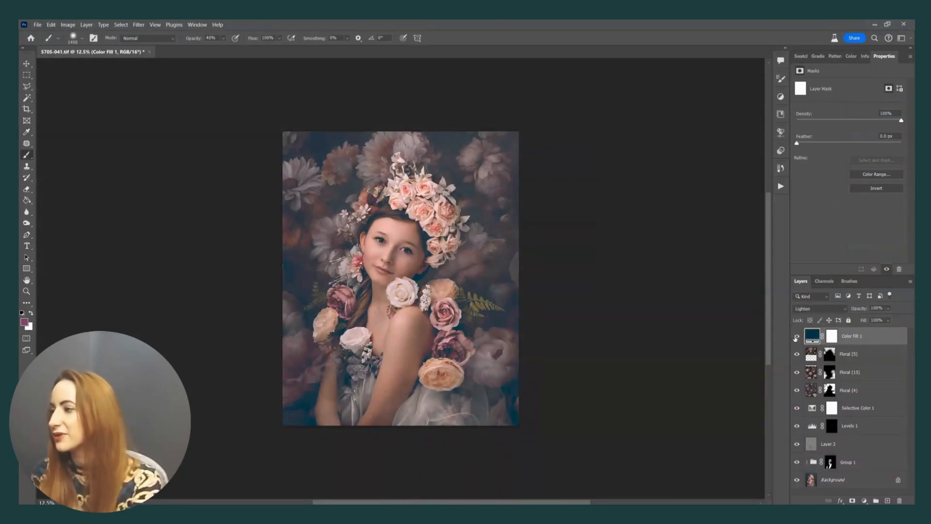
Step: Compare the portrait with and without the color fill layer, and lower that layer's opacity to 74%
{"action": "left_click", "coordinate": [797, 337]}
{"action": "left_click", "coordinate": [797, 337]}
{"action": "left_click", "coordinate": [797, 337]}
{"action": "left_click", "coordinate": [796, 337]}
{"action": "left_click", "coordinate": [797, 338]}
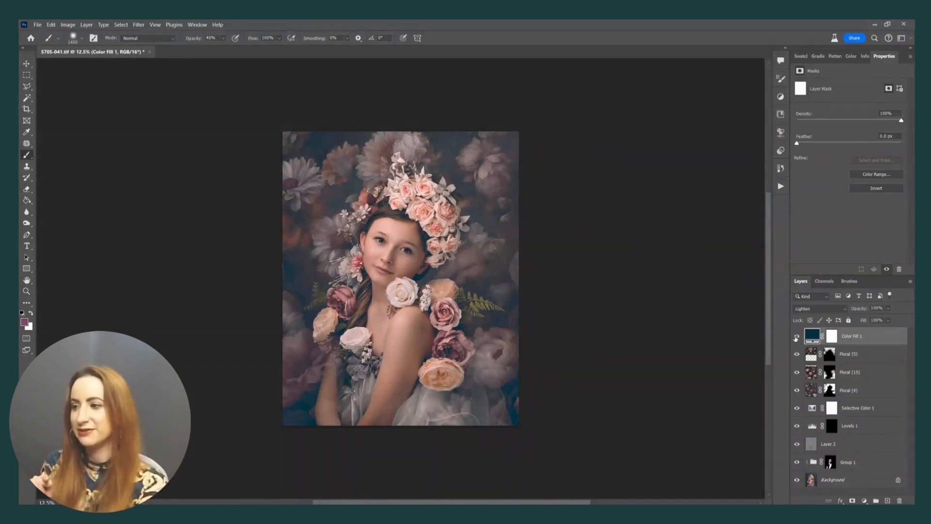
{"action": "left_click", "coordinate": [888, 321]}
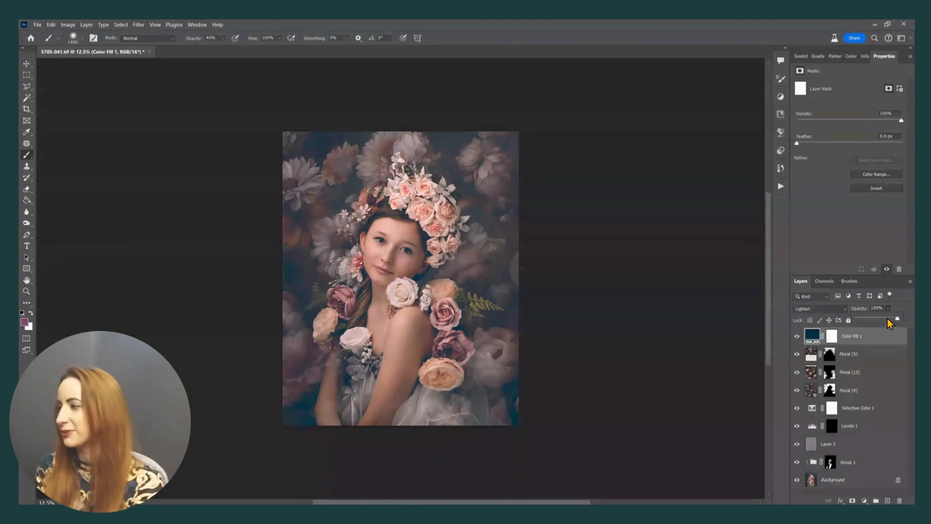
Step: Paint black at 100% opacity on the color fill layer's mask over the girl's face and neck
{"action": "left_click", "coordinate": [831, 336]}
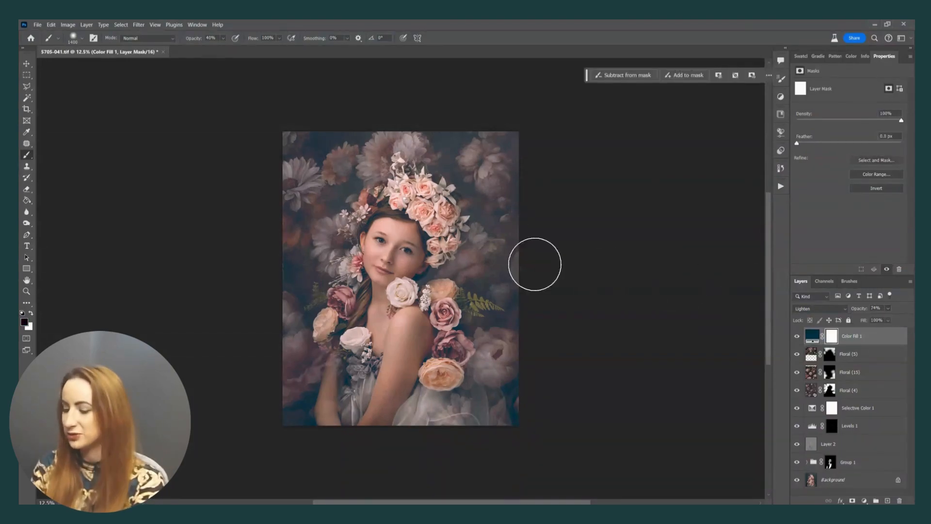
{"action": "key", "text": "x"}
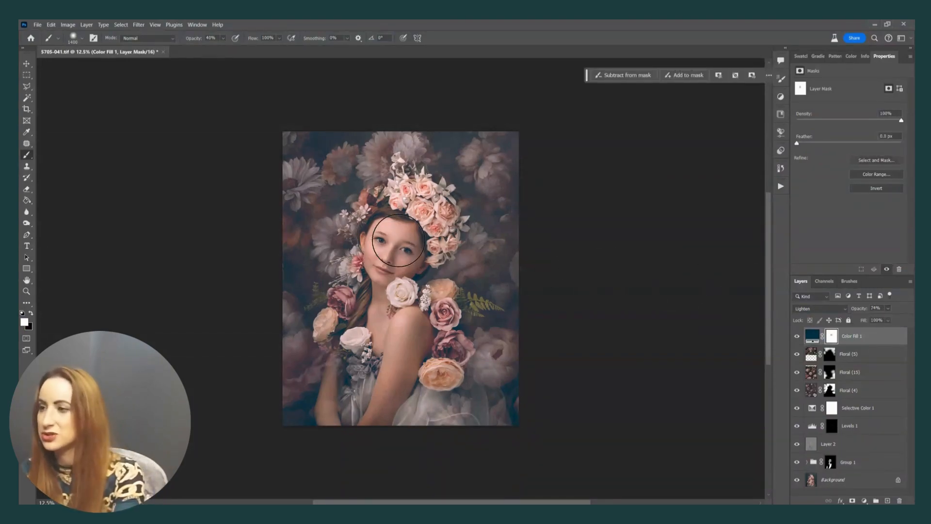
{"action": "key", "text": "0"}
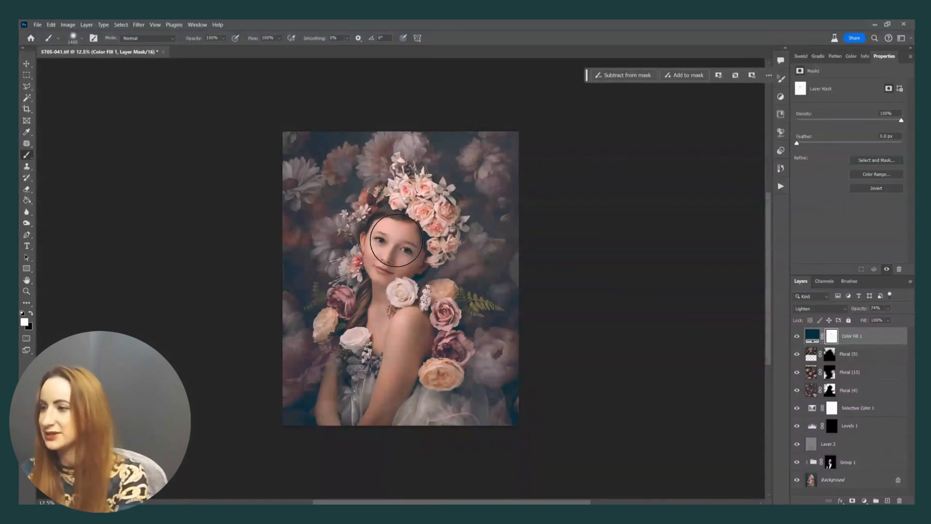
{"action": "key", "text": "x"}
{"action": "mouse_move", "coordinate": [395, 249]}
{"action": "left_mouse_down"}
{"action": "mouse_move", "coordinate": [395, 232]}
{"action": "mouse_move", "coordinate": [386, 277]}
{"action": "mouse_move", "coordinate": [410, 213]}
{"action": "mouse_move", "coordinate": [377, 296]}
{"action": "left_mouse_up"}
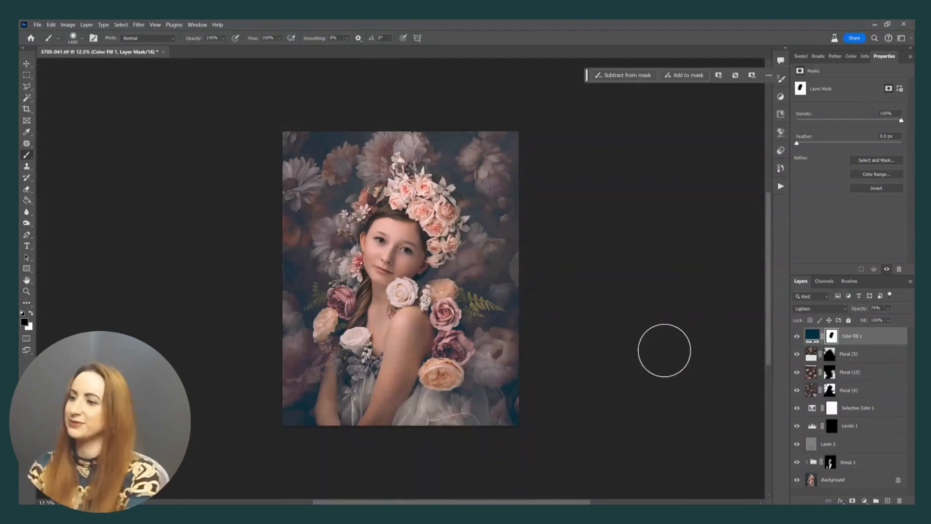
Step: Add a Gradient fill layer on top with the Radial style and Reverse enabled
{"action": "left_click", "coordinate": [864, 501]}
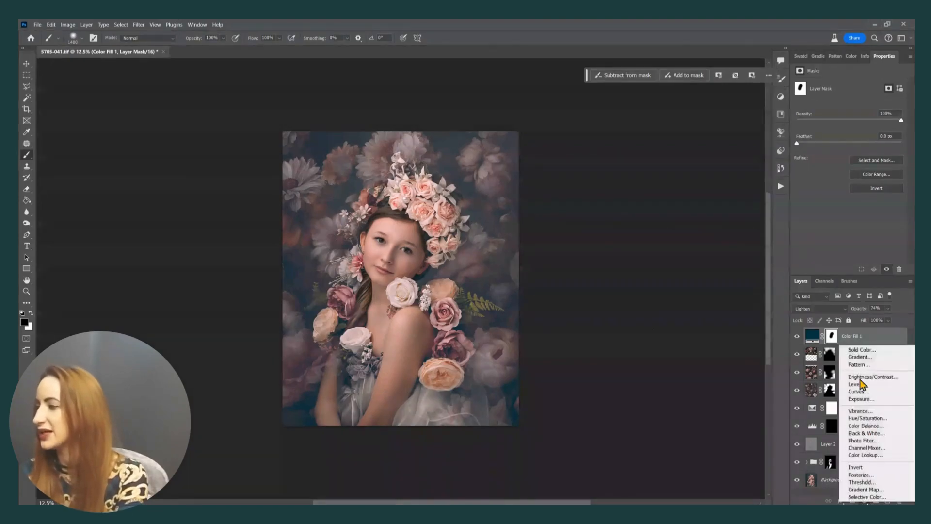
{"action": "left_click", "coordinate": [860, 359]}
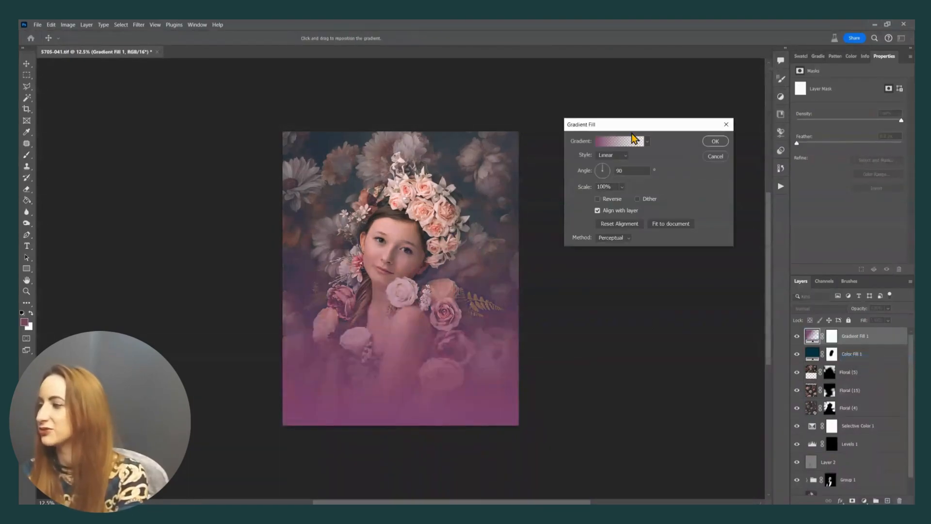
{"action": "left_click", "coordinate": [609, 155]}
{"action": "left_click", "coordinate": [613, 173]}
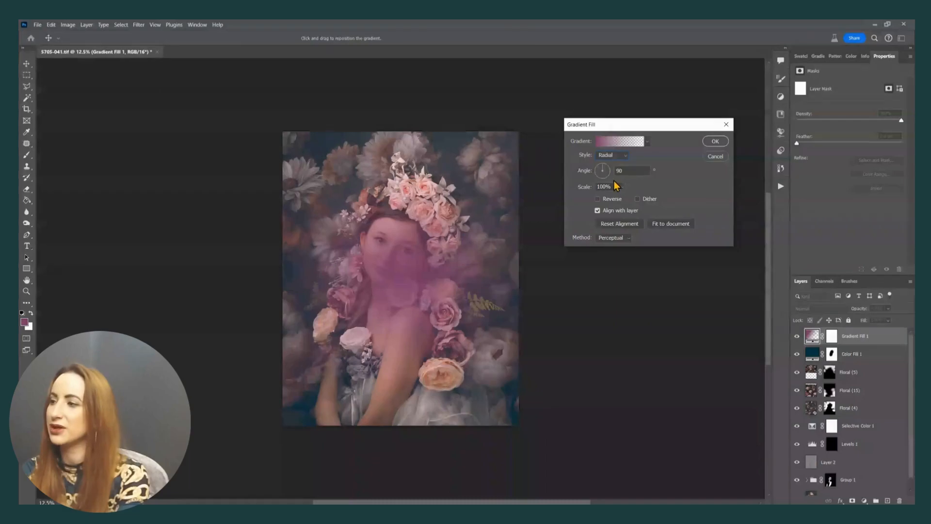
{"action": "left_click", "coordinate": [605, 199]}
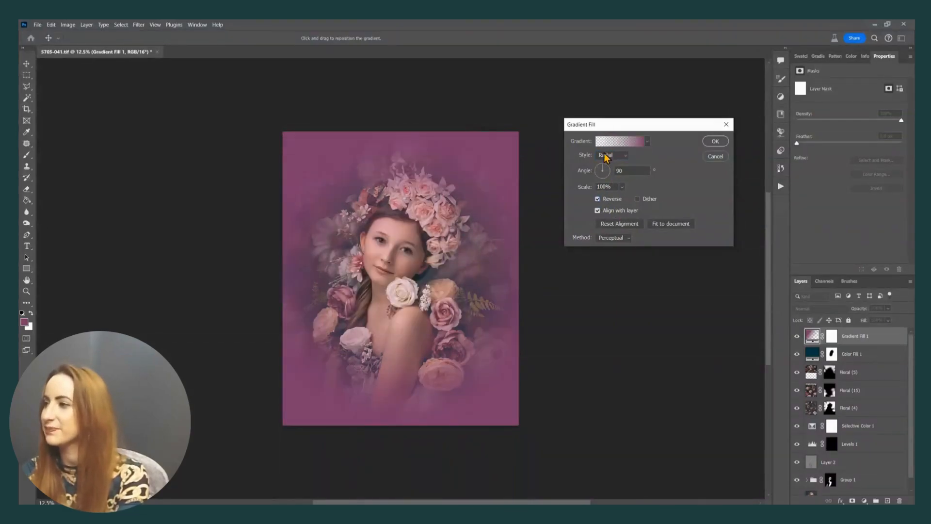
Step: Change the gradient's first color stop to the dark navy #2f3147 and apply the gradient fill
{"action": "left_click", "coordinate": [631, 142]}
{"action": "left_click", "coordinate": [374, 262]}
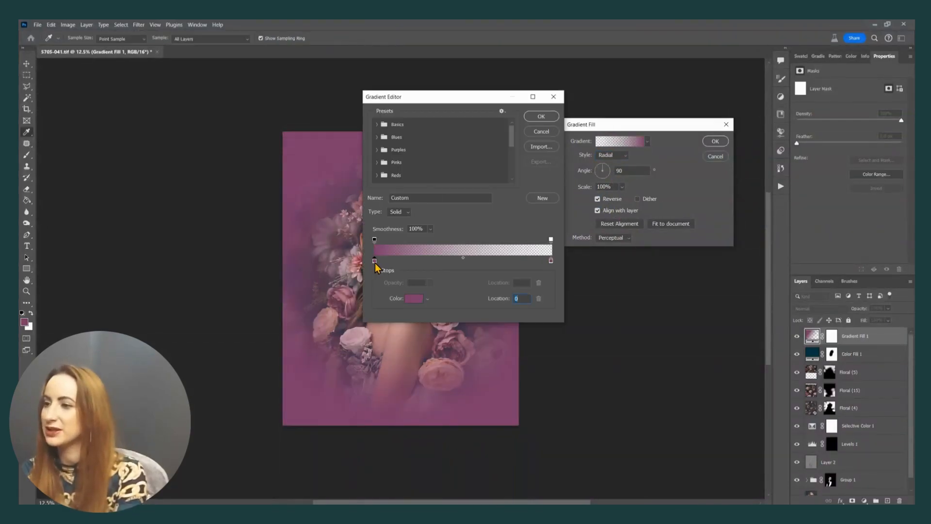
{"action": "left_click", "coordinate": [414, 298]}
{"action": "left_click", "coordinate": [730, 171]}
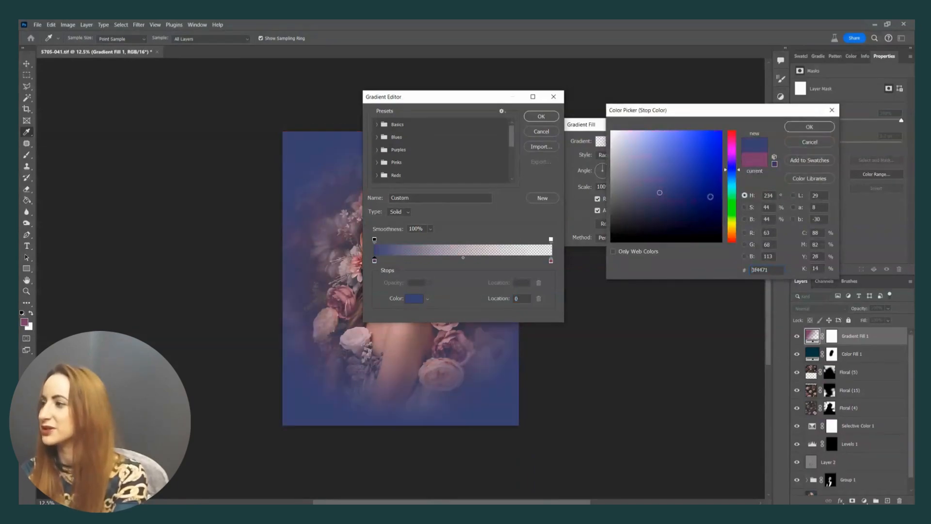
{"action": "left_click", "coordinate": [703, 201]}
{"action": "left_click", "coordinate": [645, 218]}
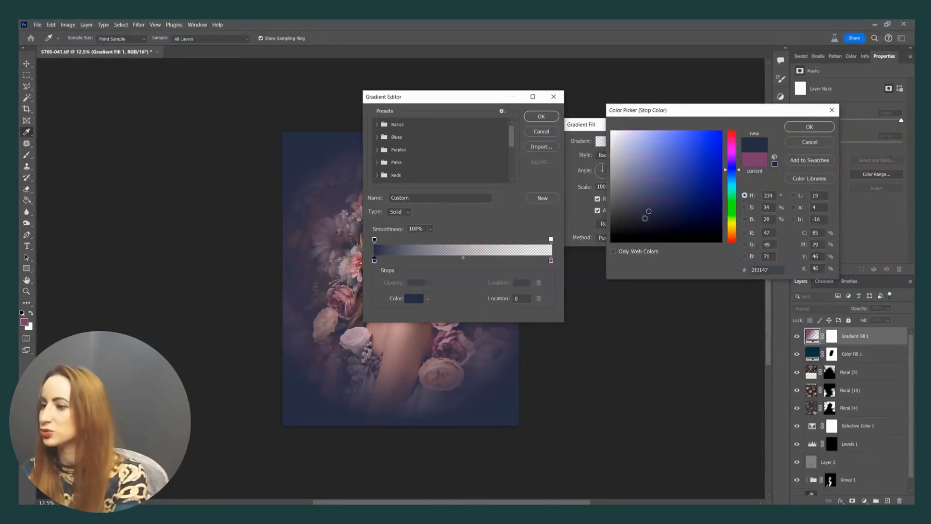
{"action": "key", "text": "Return"}
{"action": "key", "text": "Return"}
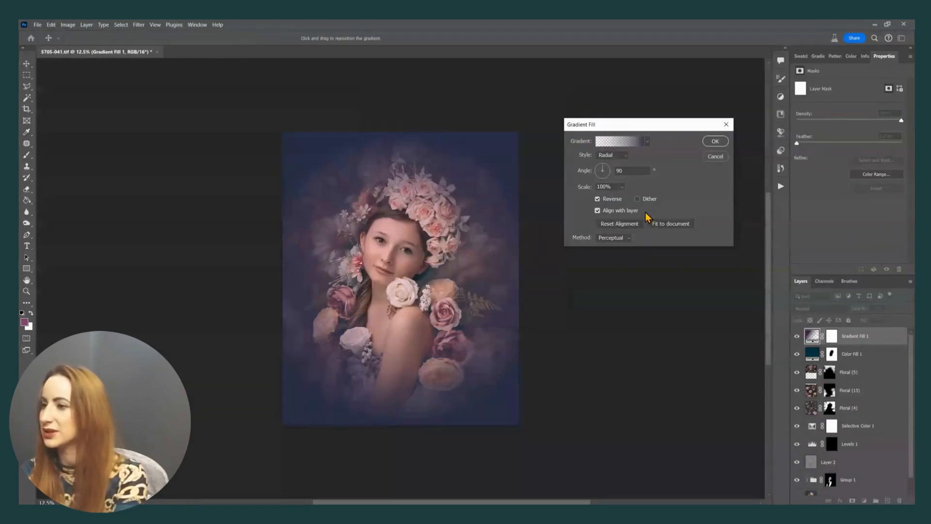
{"action": "left_click", "coordinate": [715, 142]}
{"action": "key", "text": "b"}
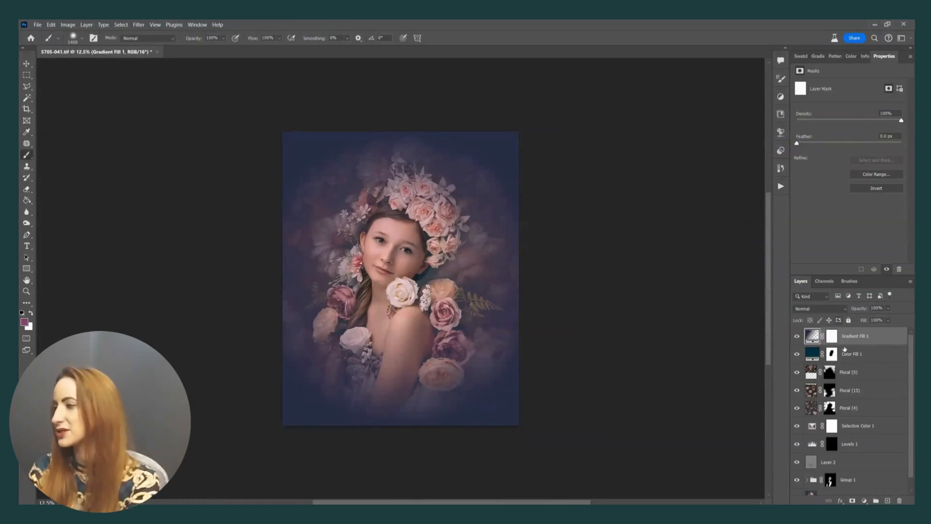
Step: Set the gradient fill's scale to 70%
{"action": "double_click", "coordinate": [811, 340]}
{"action": "left_click", "coordinate": [621, 186]}
{"action": "mouse_move", "coordinate": [623, 199]}
{"action": "left_mouse_down"}
{"action": "mouse_move", "coordinate": [643, 202]}
{"action": "mouse_move", "coordinate": [628, 202]}
{"action": "left_mouse_up"}
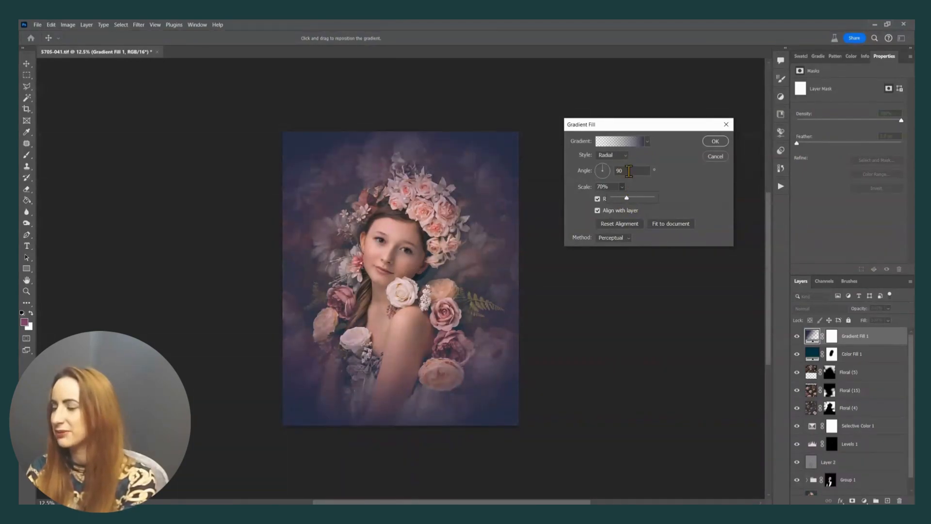
{"action": "left_click", "coordinate": [678, 193]}
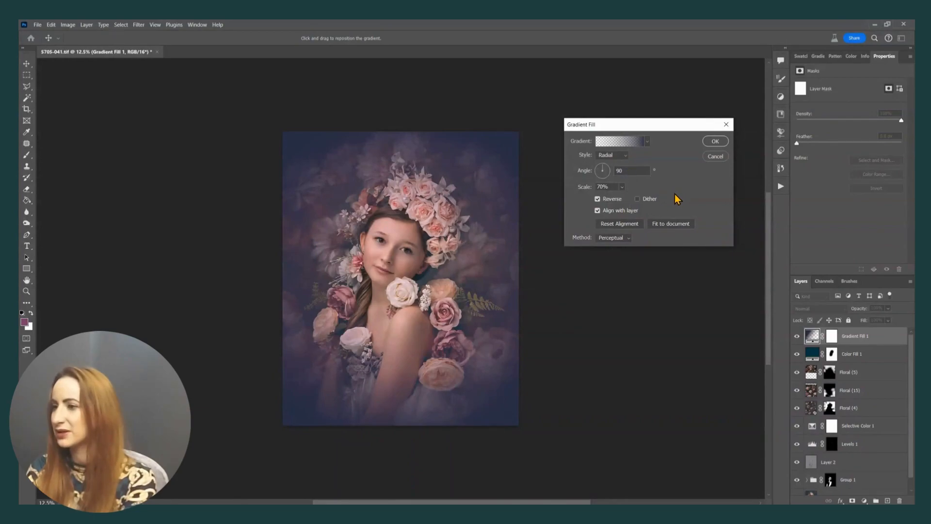
{"action": "left_click", "coordinate": [715, 141]}
Step: Try out various blend modes on the gradient fill layer, such as Darken, Soft Light, Hard Light, Pin Light and Lighten
{"action": "left_click", "coordinate": [809, 308]}
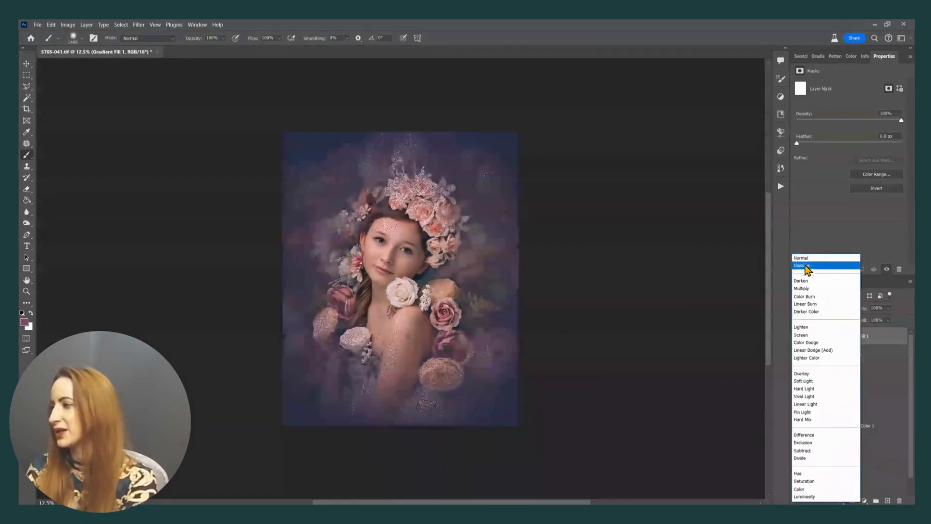
{"action": "left_click", "coordinate": [806, 281]}
{"action": "key", "text": "Down"}
{"action": "key", "text": "Down"}
{"action": "key", "text": "Down"}
{"action": "key", "text": "Down"}
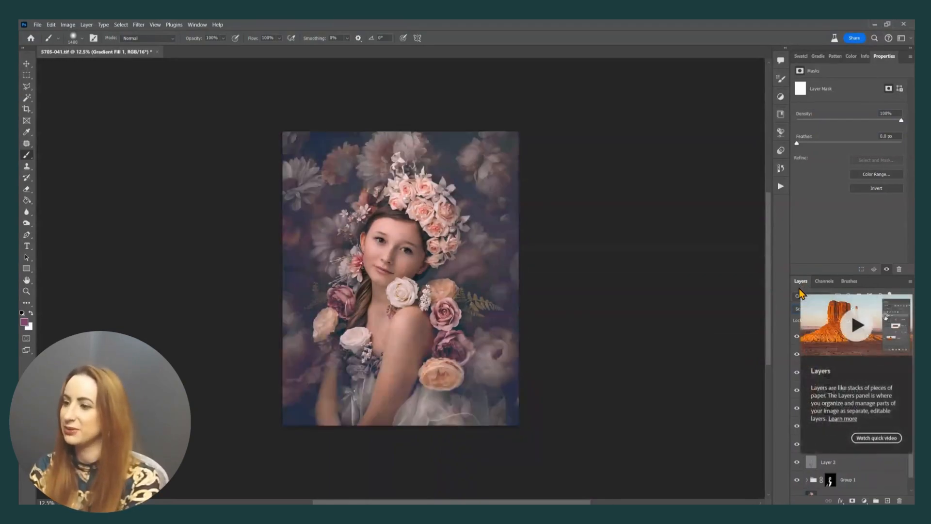
{"action": "key", "text": "Down"}
{"action": "key", "text": "Down"}
{"action": "key", "text": "Down"}
{"action": "key", "text": "Down"}
{"action": "key", "text": "Down"}
{"action": "key", "text": "Down"}
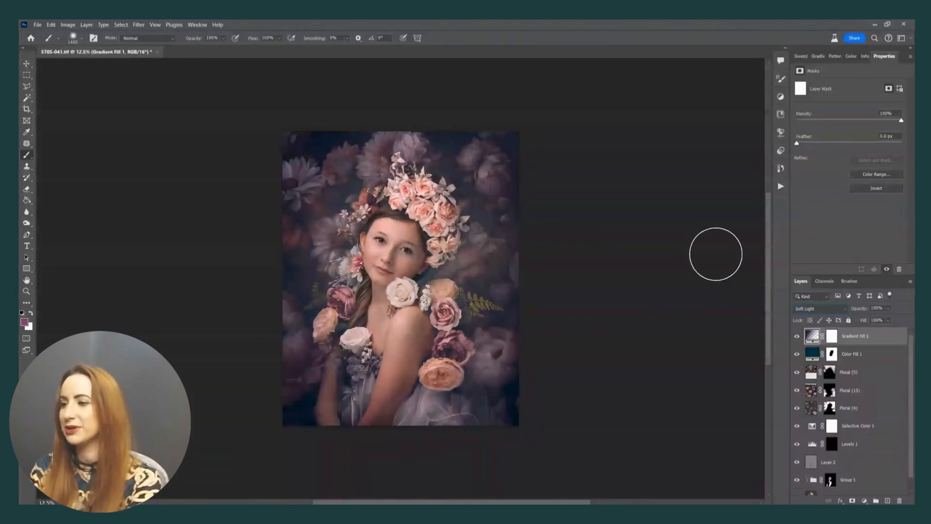
{"action": "key", "text": "Down"}
{"action": "key", "text": "Down"}
{"action": "key", "text": "Down"}
{"action": "key", "text": "Down"}
{"action": "key", "text": "Down"}
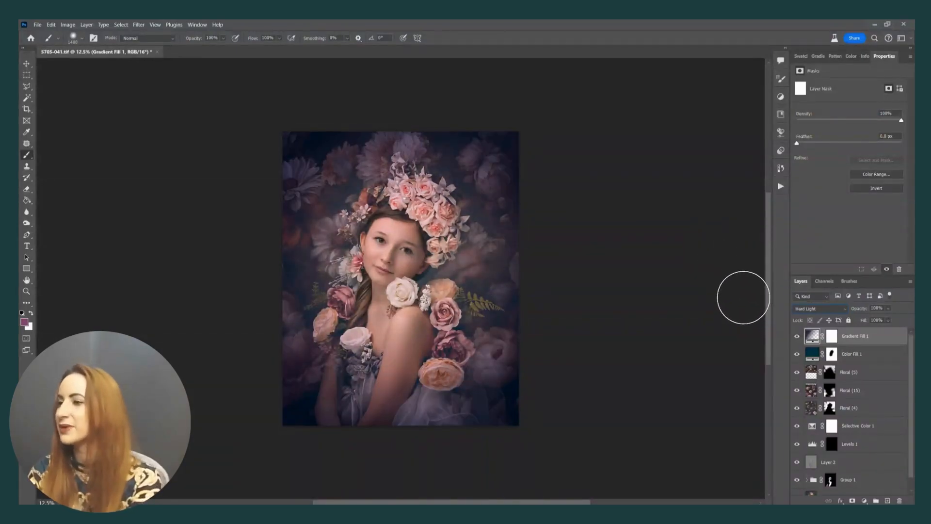
{"action": "key", "text": "Up"}
{"action": "key", "text": "Up"}
{"action": "key", "text": "Up"}
{"action": "key", "text": "Up"}
{"action": "key", "text": "Up"}
{"action": "key", "text": "Up"}
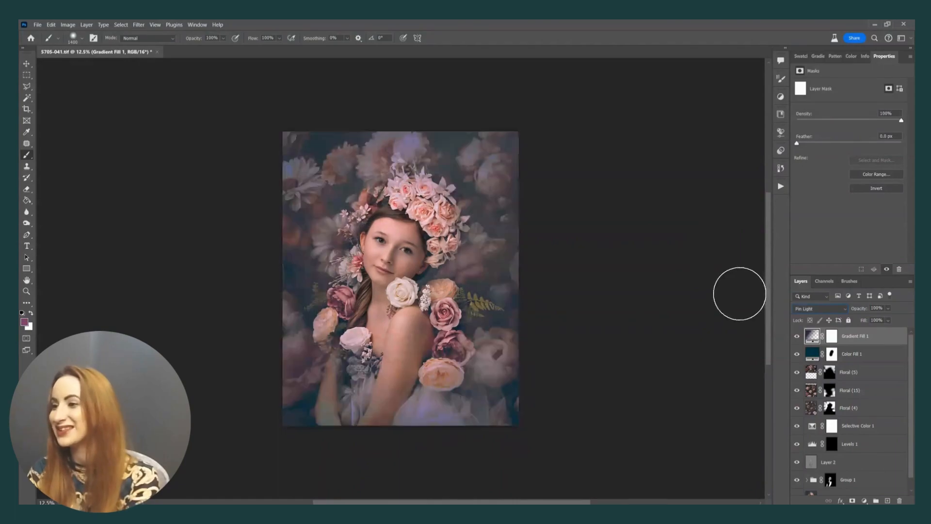
{"action": "key", "text": "Up"}
{"action": "key", "text": "Up"}
{"action": "key", "text": "Up"}
{"action": "key", "text": "Up"}
{"action": "key", "text": "Up"}
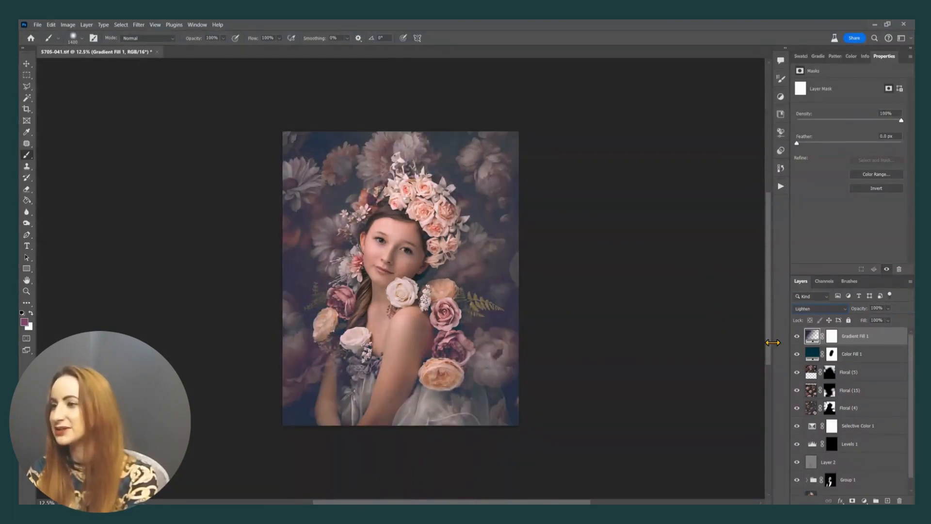
Step: Set the gradient fill layer to the Soft Light blend mode at 65% opacity
{"action": "left_click", "coordinate": [817, 309]}
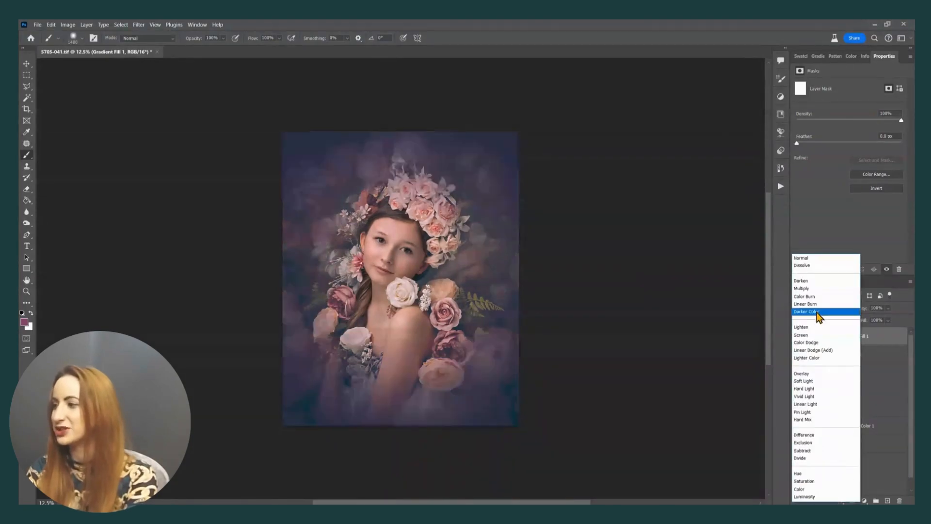
{"action": "left_click", "coordinate": [815, 381]}
{"action": "left_click", "coordinate": [888, 308]}
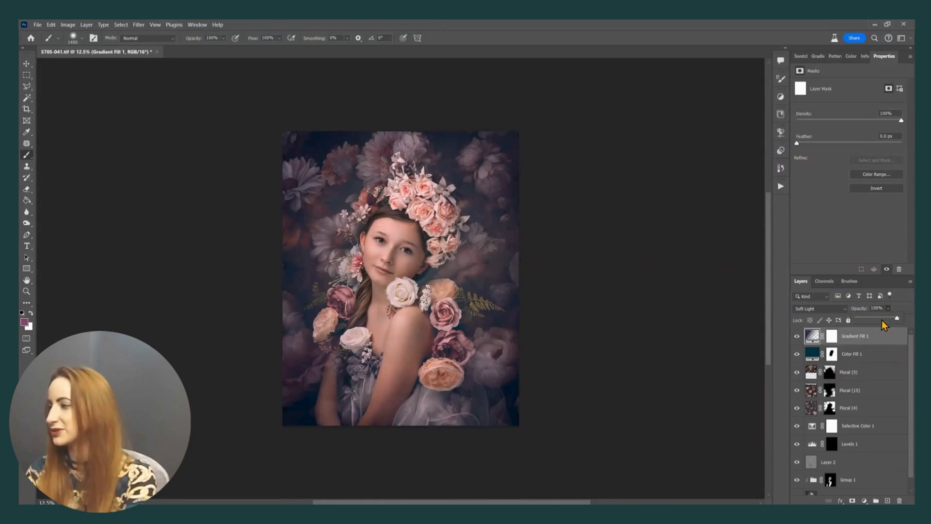
{"action": "left_click", "coordinate": [883, 318]}
{"action": "left_click", "coordinate": [858, 338]}
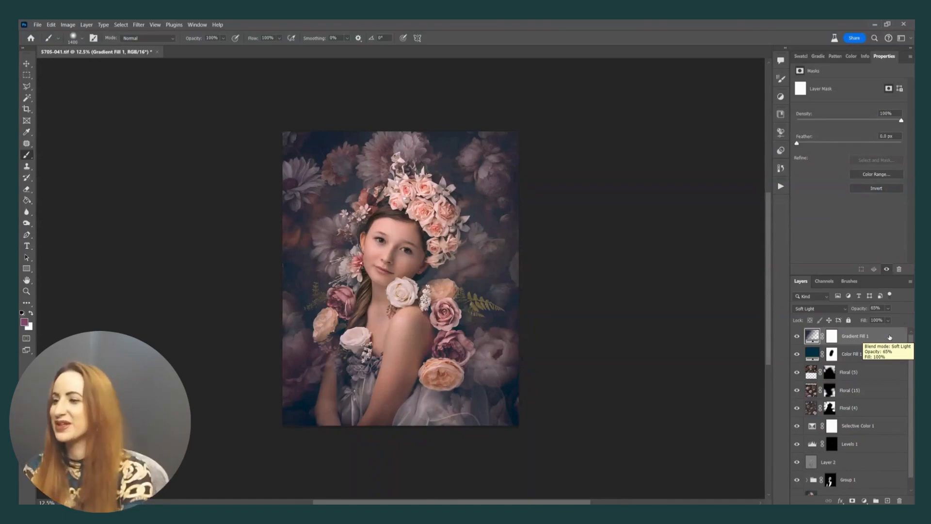
Step: Dodge and burn on the gray Layer 2 around the flowers beside the girl, using the Midtones range at 20% exposure
{"action": "left_click", "coordinate": [828, 464]}
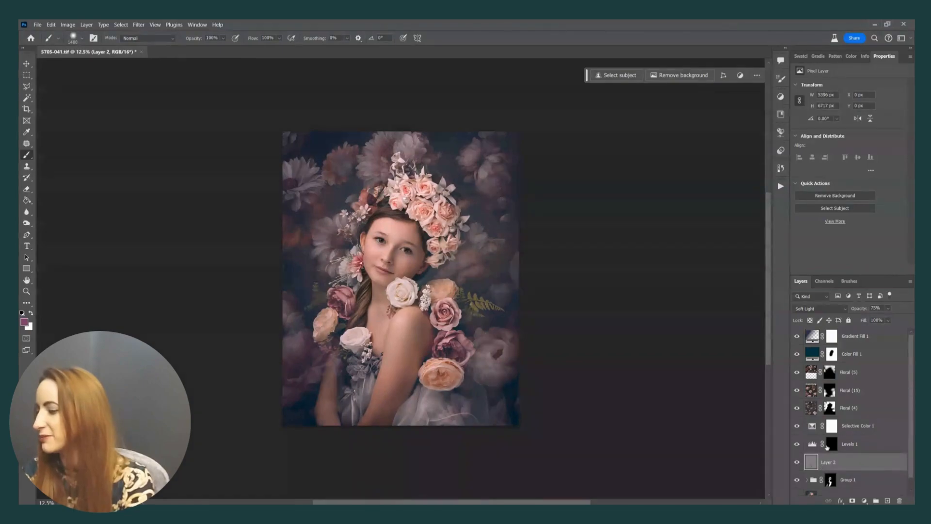
{"action": "key", "text": "o"}
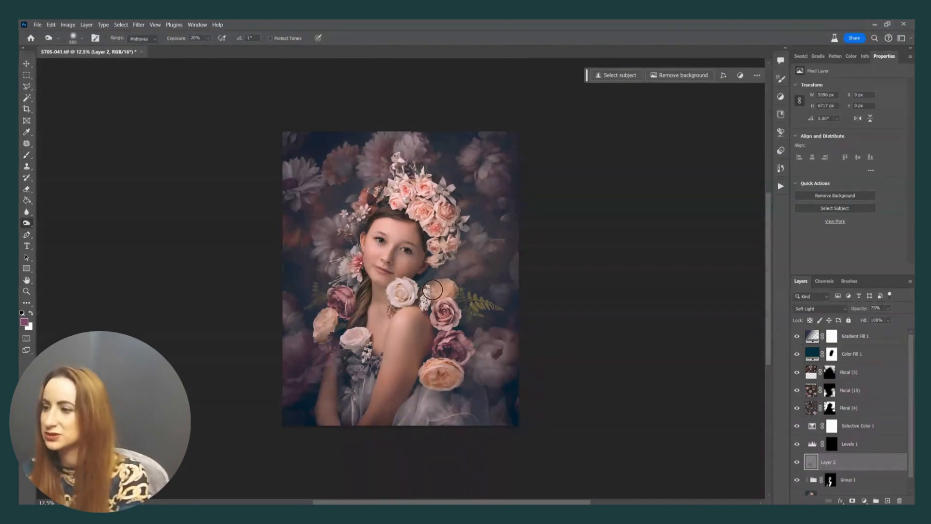
{"action": "key", "text": "bracketleft"}
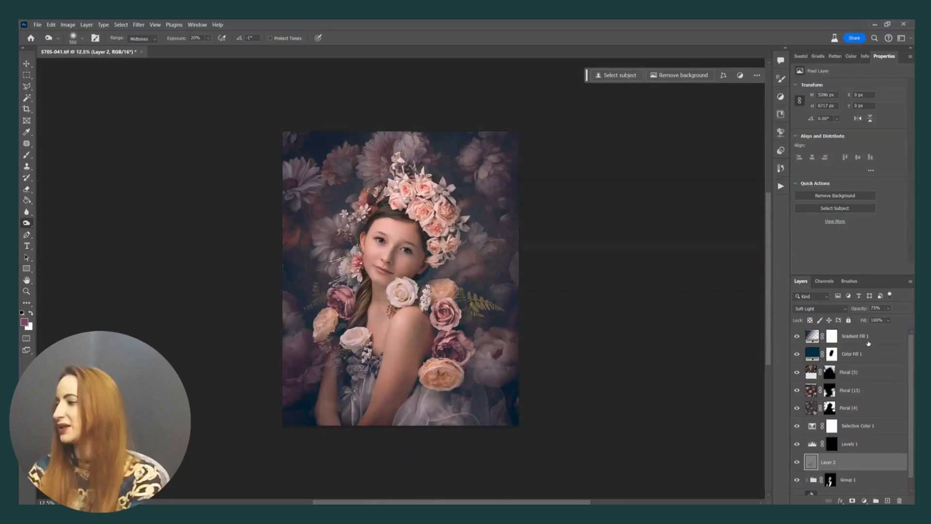
Step: Set the opacity of the Floral (5) and Floral (15) layers to 50%
{"action": "left_click", "coordinate": [868, 337]}
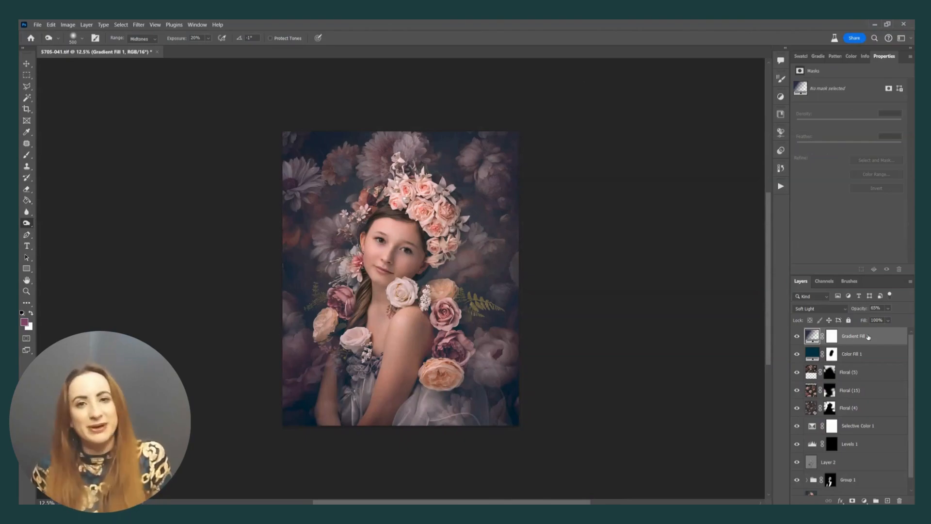
{"action": "left_click", "coordinate": [851, 373]}
{"action": "left_click", "coordinate": [888, 308]}
{"action": "left_click_drag", "start_coordinate": [880, 318], "coordinate": [887, 319]}
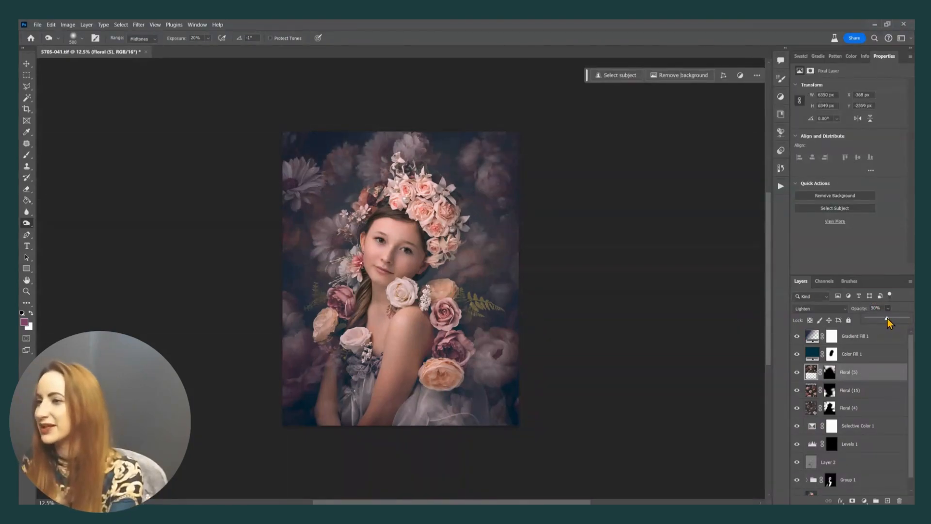
{"action": "key", "text": "alt+["}
{"action": "left_click", "coordinate": [889, 309]}
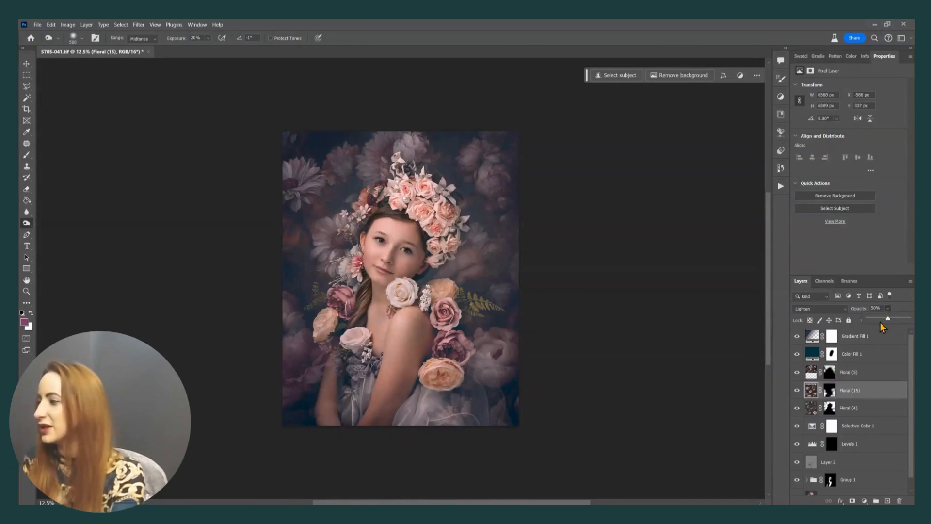
{"action": "left_click_drag", "start_coordinate": [887, 319], "coordinate": [887, 319]}
Step: Set the opacity of the Floral (4) layer to 40%
{"action": "key", "text": "alt+["}
{"action": "left_click", "coordinate": [888, 309]}
{"action": "left_click", "coordinate": [881, 318]}
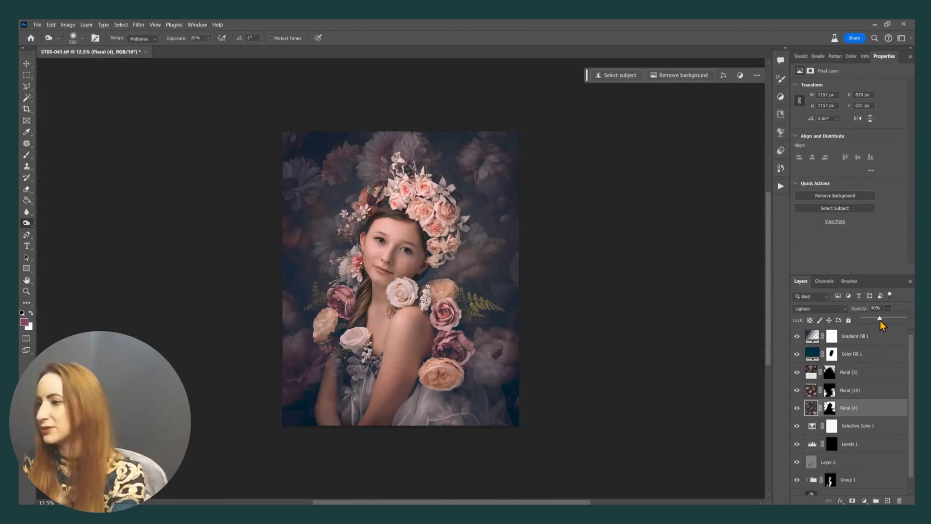
{"action": "left_click", "coordinate": [645, 327]}
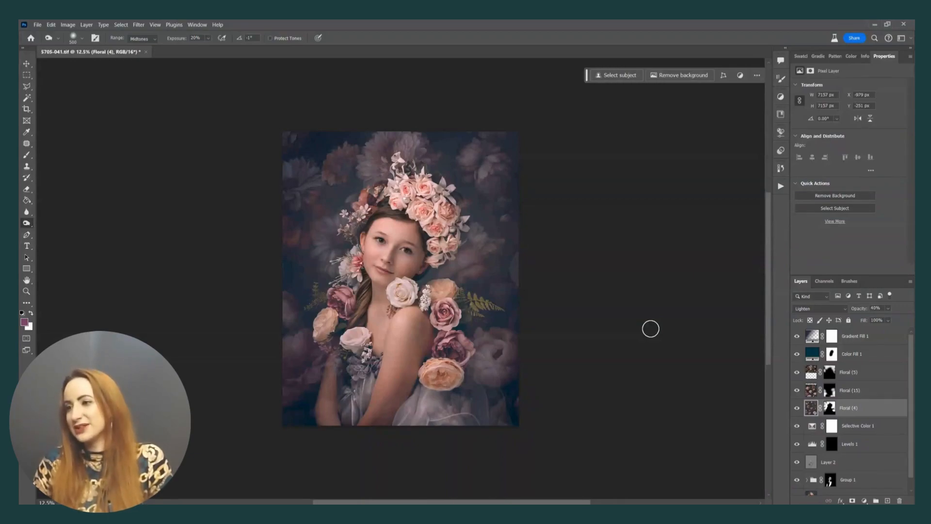
Step: Compare the image with and without the Selective Color adjustment, and move that layer to the top of the layer stack
{"action": "left_click", "coordinate": [852, 428]}
{"action": "left_click", "coordinate": [797, 427]}
{"action": "left_click", "coordinate": [797, 427]}
{"action": "left_click", "coordinate": [796, 427]}
{"action": "left_click", "coordinate": [796, 427]}
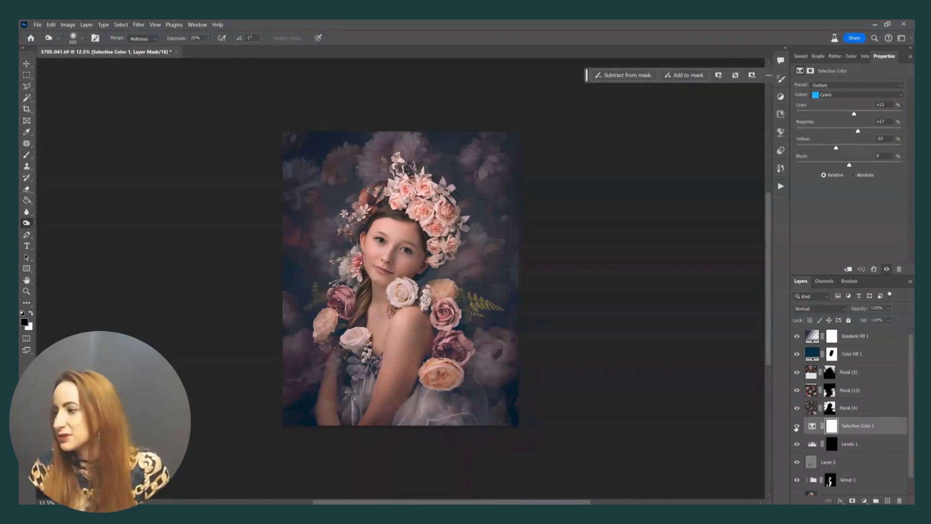
{"action": "left_click_drag", "start_coordinate": [877, 427], "coordinate": [846, 334]}
{"action": "left_click", "coordinate": [812, 337]}
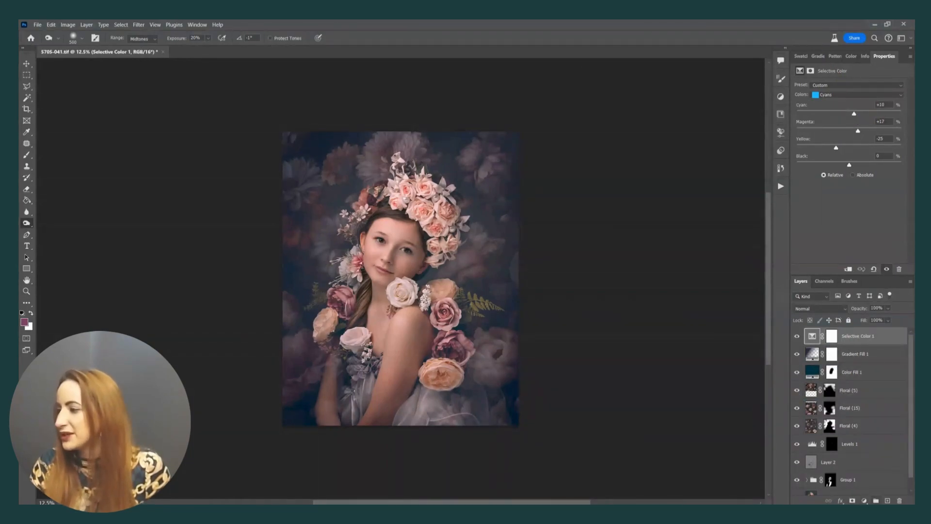
Step: Add a Color Balance adjustment layer on top and shift its Shadows toward cyan, to about -5
{"action": "left_click", "coordinate": [864, 500]}
{"action": "left_click", "coordinate": [866, 429]}
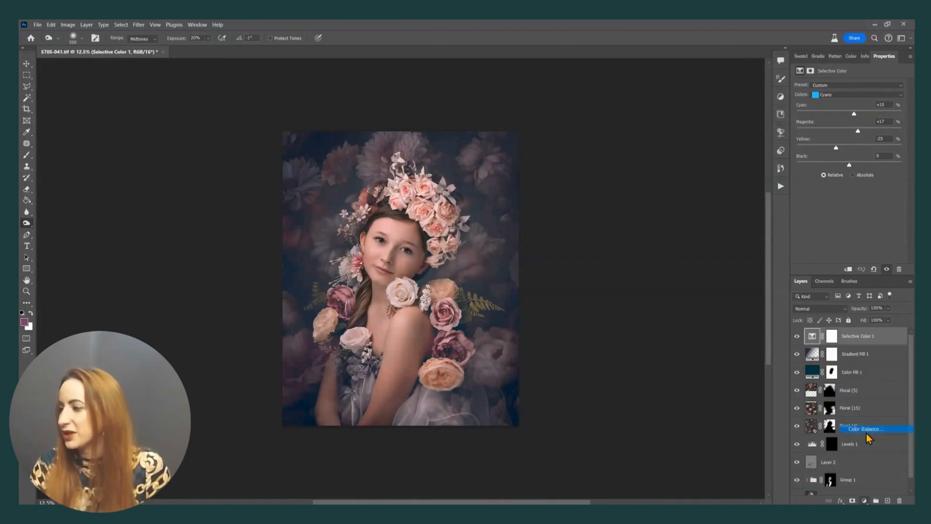
{"action": "left_click", "coordinate": [835, 88]}
{"action": "left_click", "coordinate": [840, 105]}
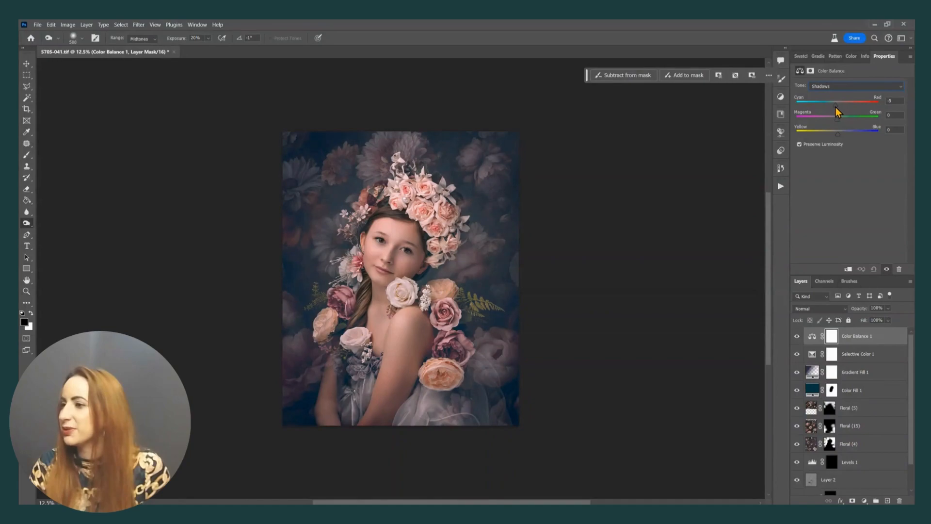
Step: Set the Color Balance Highlights to -8 toward magenta and -11 toward yellow, and compare the image with and without the layer
{"action": "left_click", "coordinate": [833, 88]}
{"action": "left_click", "coordinate": [832, 113]}
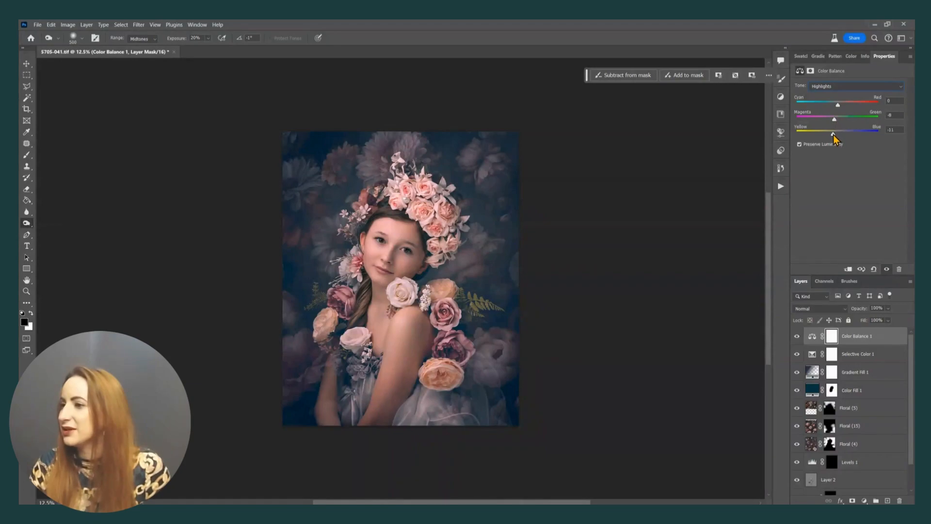
{"action": "left_click", "coordinate": [795, 336]}
{"action": "left_click", "coordinate": [796, 336]}
{"action": "left_click", "coordinate": [796, 336]}
{"action": "left_click", "coordinate": [795, 336]}
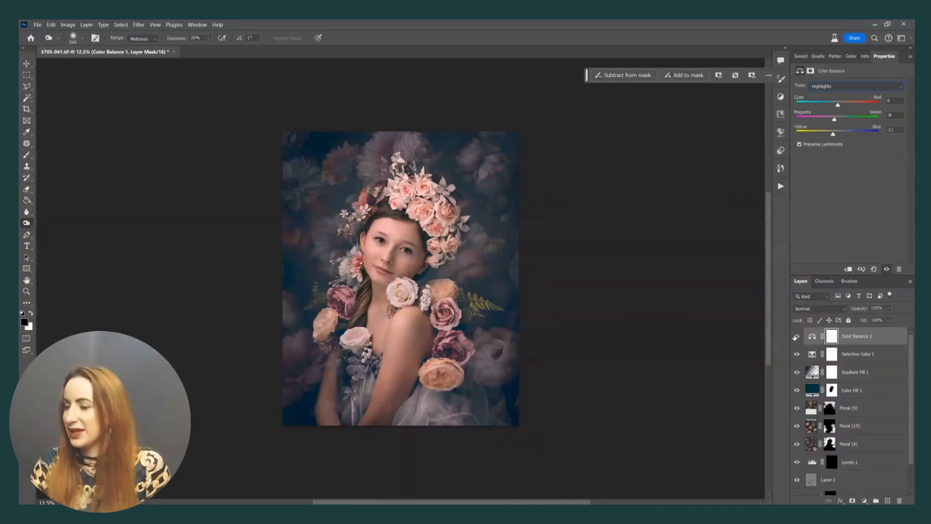